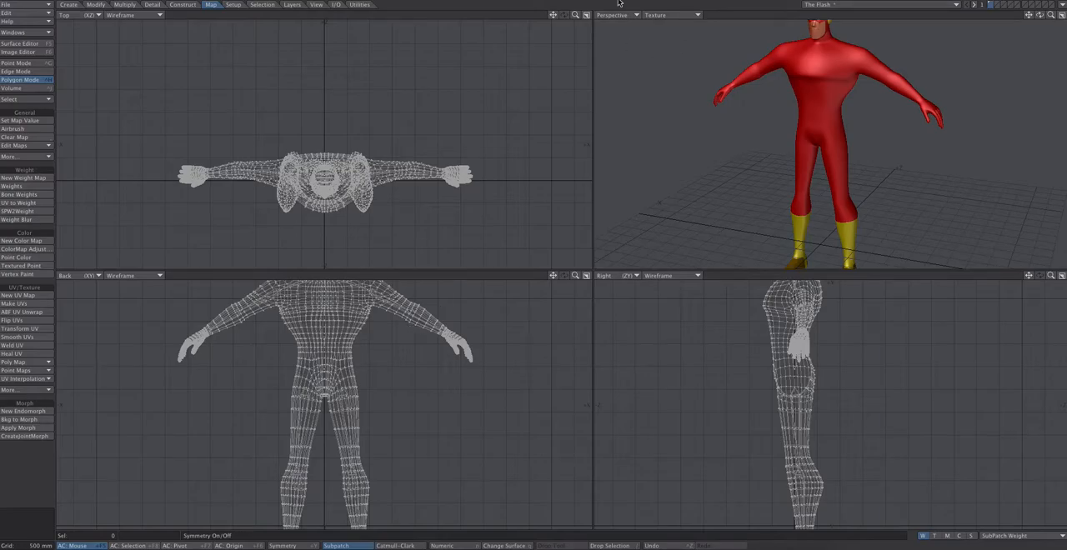
Fit the whole character in the views and switch the perspective view's shading to Weight Shade
key(a)
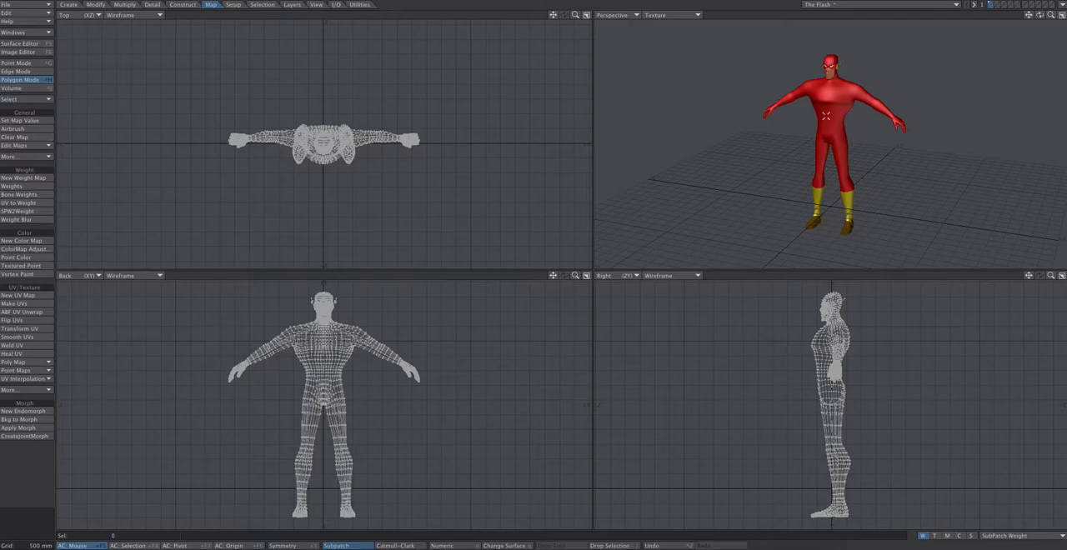
click(675, 15)
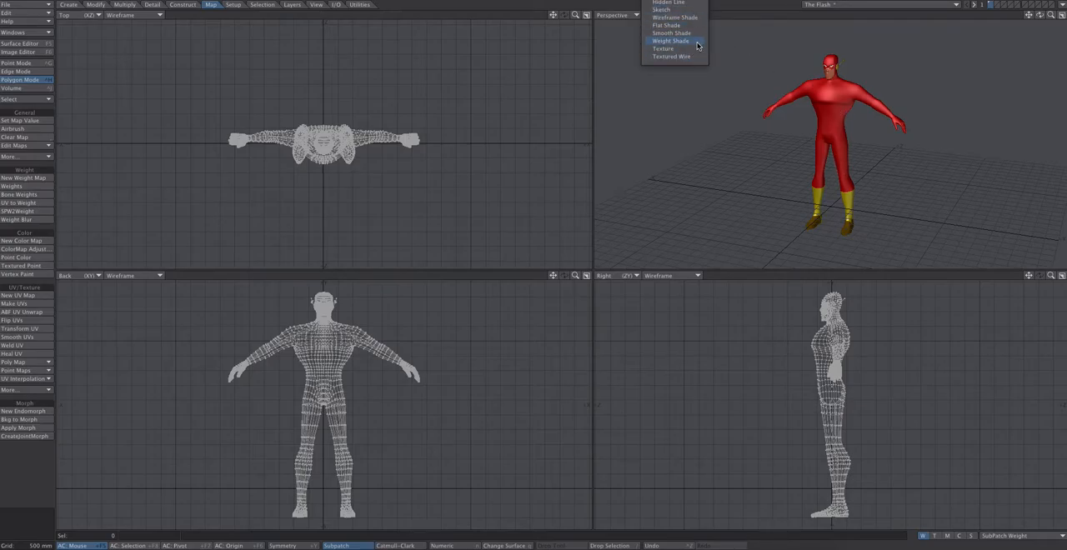
click(697, 42)
drag(1050, 15, 1059, 15)
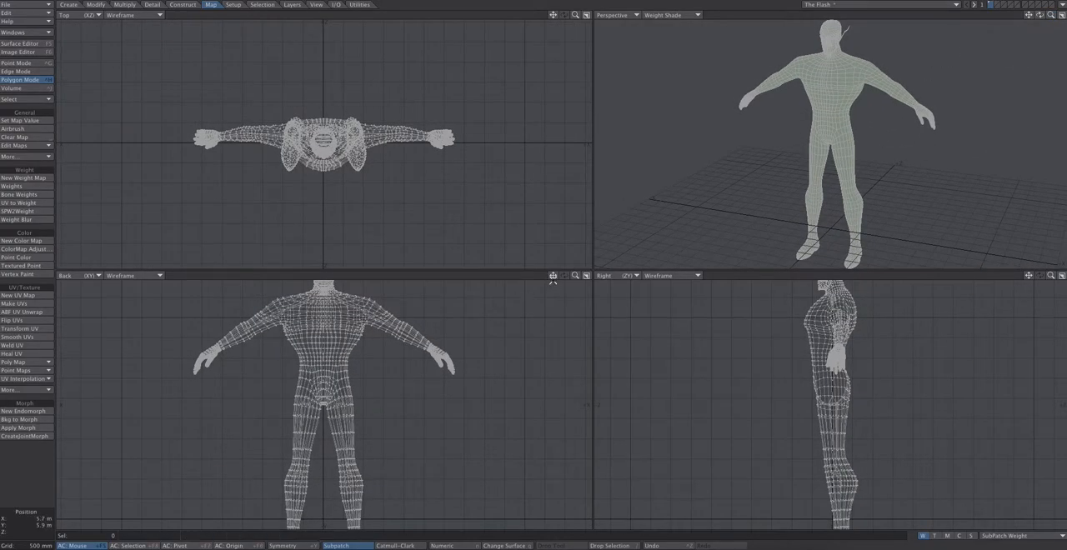
Lasso-select the torso polygons from the neck base to the crotch in a maximized Back view
click(587, 276)
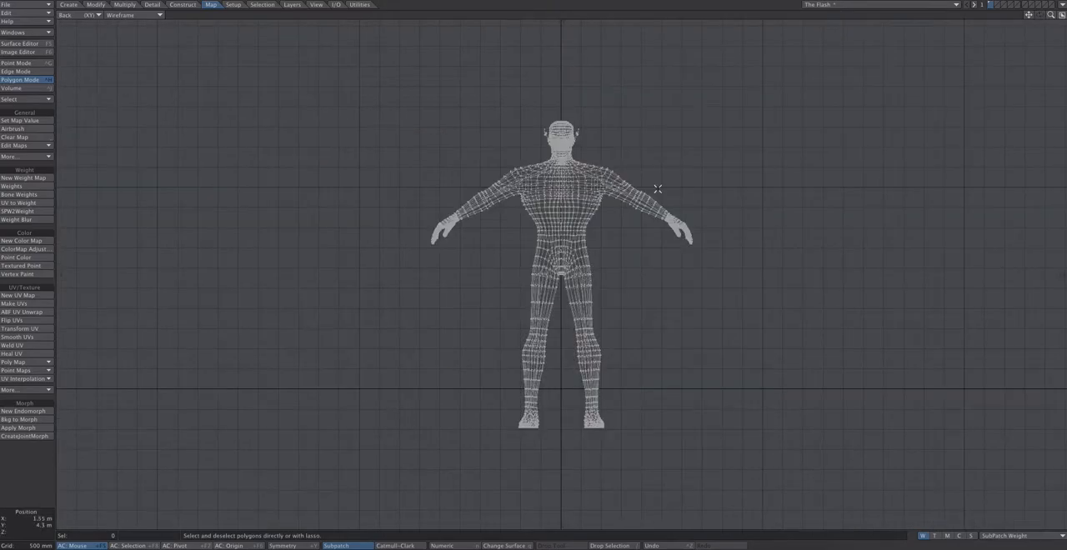
key(a)
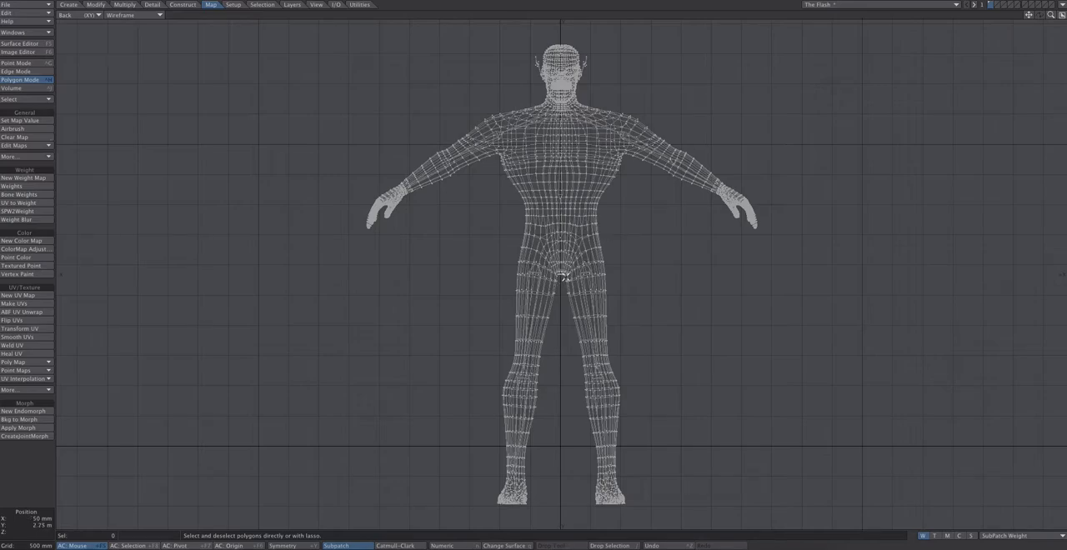
mouse_move(572, 271)
right_down()
mouse_move(601, 252)
mouse_move(619, 217)
mouse_move(630, 102)
mouse_move(523, 100)
mouse_move(503, 126)
mouse_move(495, 199)
mouse_move(506, 229)
mouse_move(564, 281)
right_up()
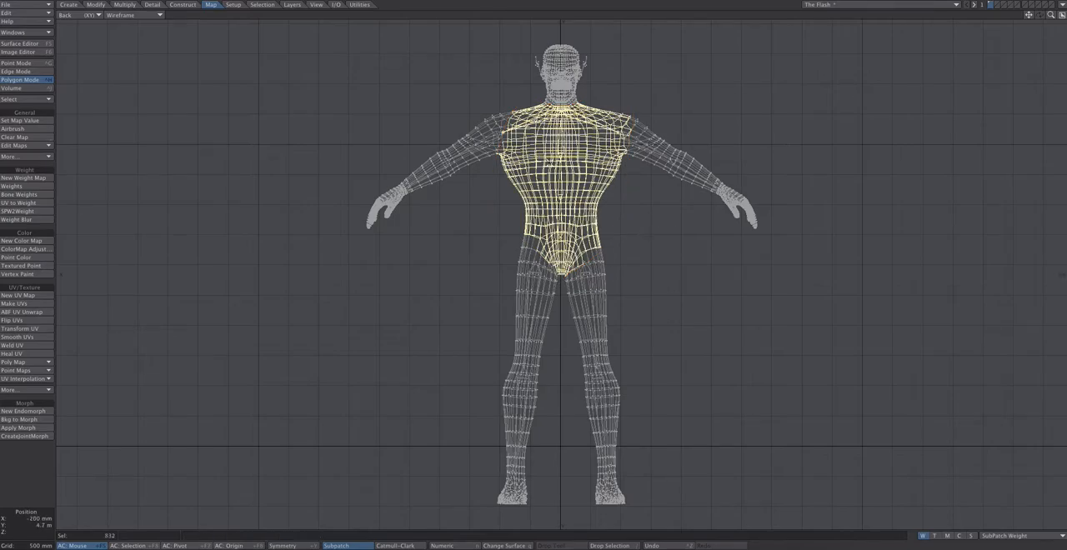
Add the missed polygons along both hip creases and both front shoulders to the torso selection in a maximized perspective view
click(1054, 16)
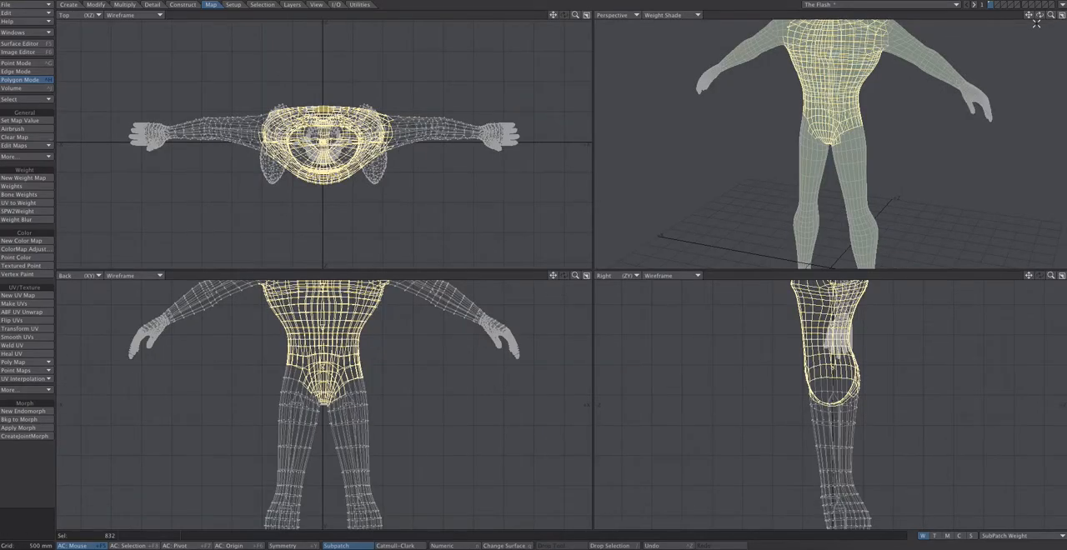
mouse_move(1041, 19)
mouse_down()
mouse_move(1005, 22)
mouse_move(1048, 16)
mouse_move(1029, 16)
mouse_up()
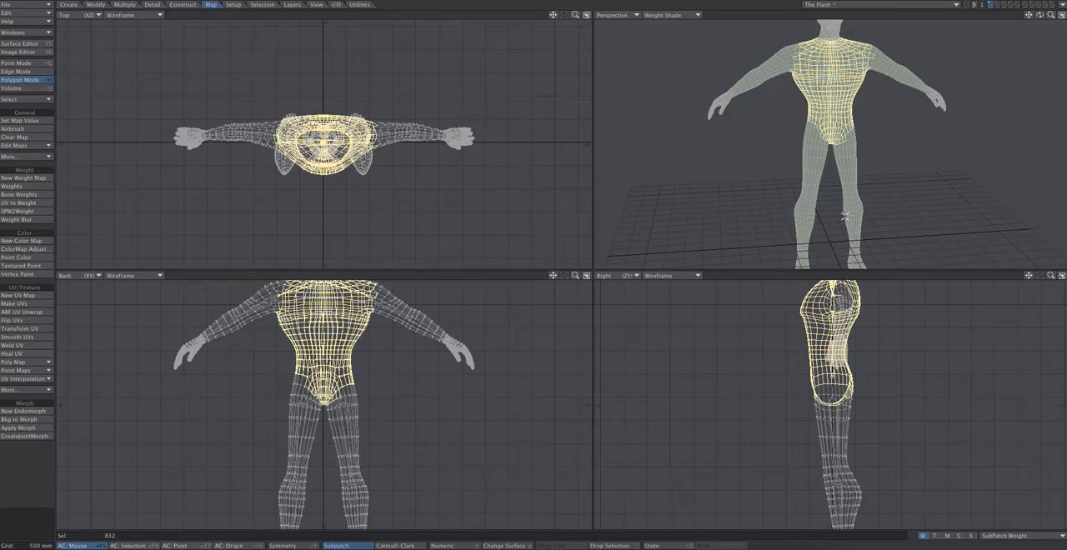
click(1062, 15)
mouse_move(1050, 15)
mouse_down()
mouse_move(1063, 59)
mouse_move(1057, 17)
mouse_up()
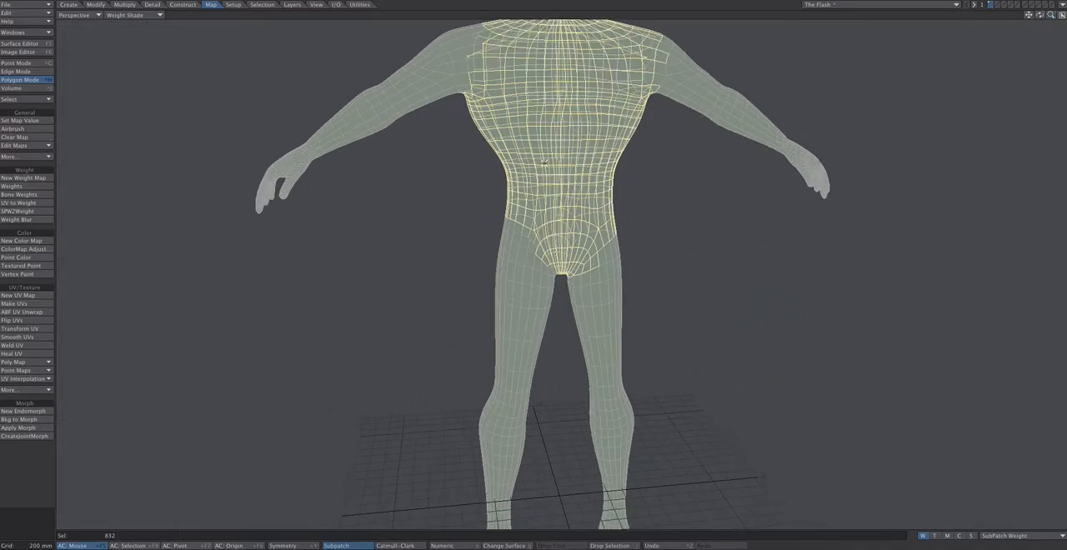
shift+drag(511, 224, 555, 270)
drag(602, 260, 574, 274)
mouse_move(473, 75)
shift+mouse_down()
mouse_move(464, 32)
mouse_move(526, 27)
shift+mouse_up()
drag(662, 58, 655, 89)
Extend the torso selection to the missed polygons on the rear shoulder and around the side of the hip
drag(1039, 15, 1053, 48)
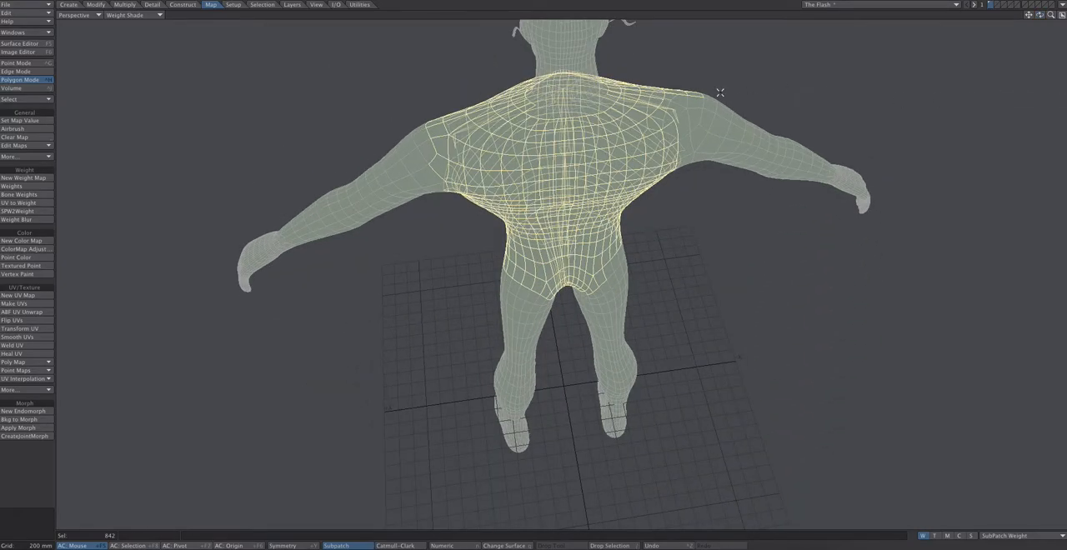
mouse_move(679, 101)
mouse_down()
mouse_move(693, 123)
mouse_move(677, 160)
mouse_up()
click(704, 134)
drag(1040, 15, 654, 204)
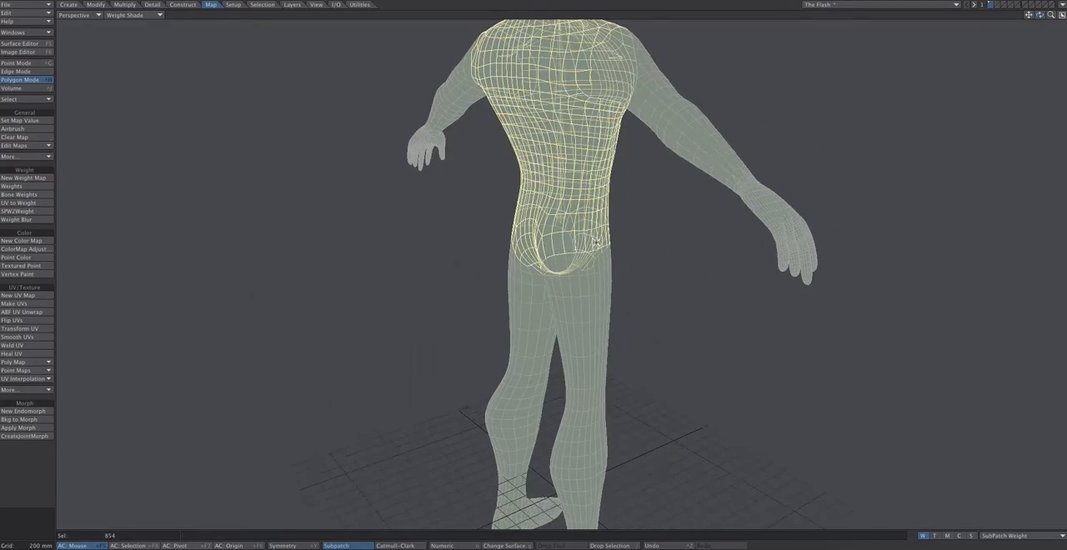
mouse_move(1040, 15)
mouse_down()
mouse_move(1062, 17)
mouse_move(1034, 6)
mouse_move(1040, 16)
mouse_up()
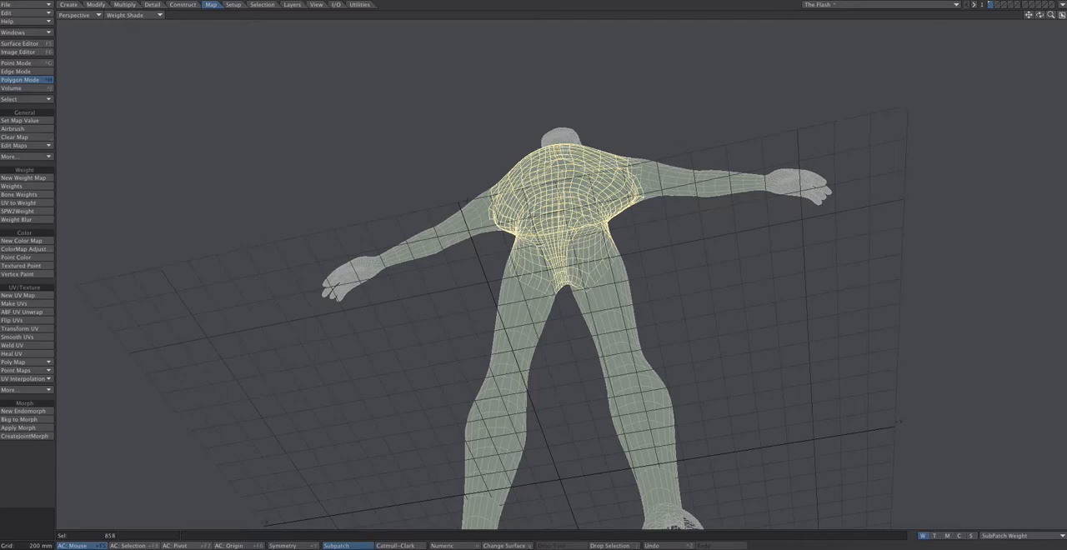
Check the torso selection from several angles and add the remaining missed torso polygons
drag(1041, 15, 1027, 127)
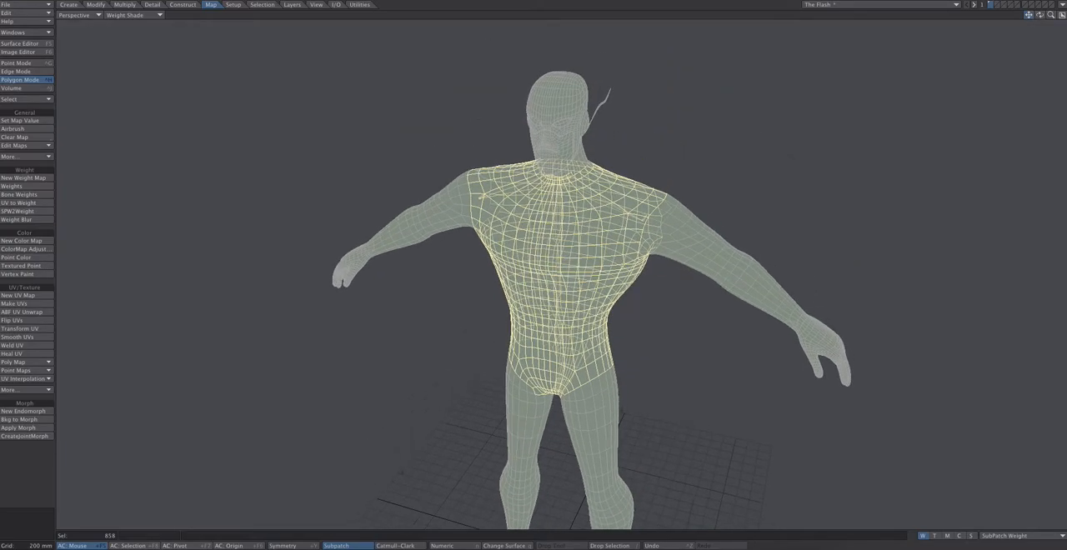
drag(1040, 15, 857, 46)
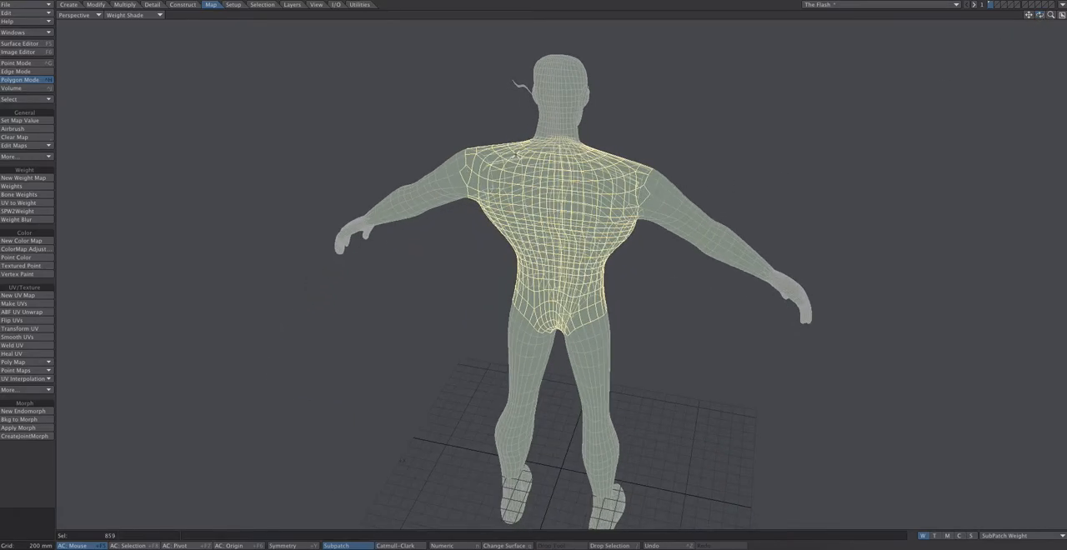
drag(1040, 17, 1025, 26)
drag(577, 202, 527, 195)
drag(1038, 18, 1042, 69)
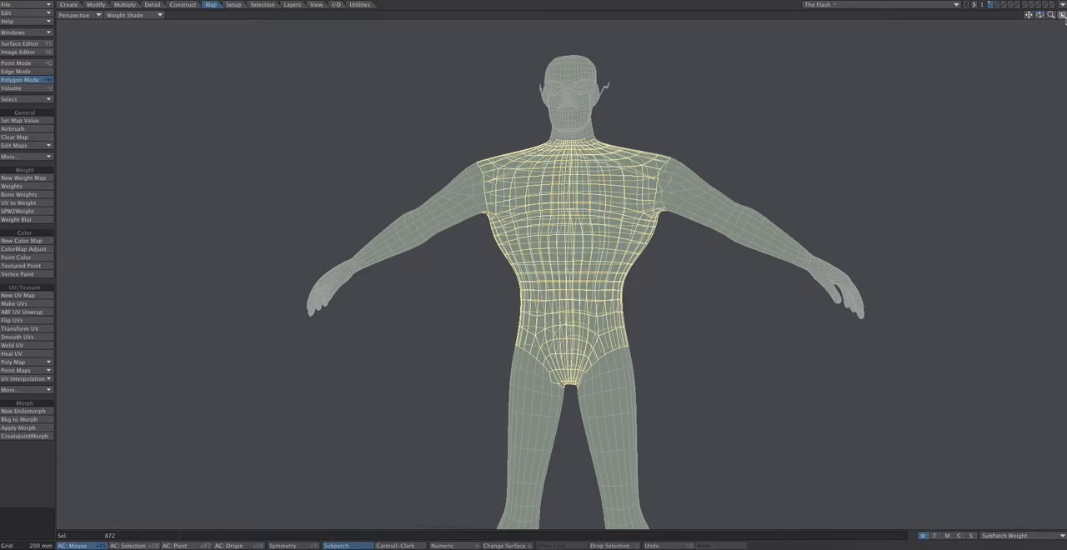
Create a weight map named Torso with an initial value of 100% for the selected torso polygons
drag(1051, 15, 1046, 59)
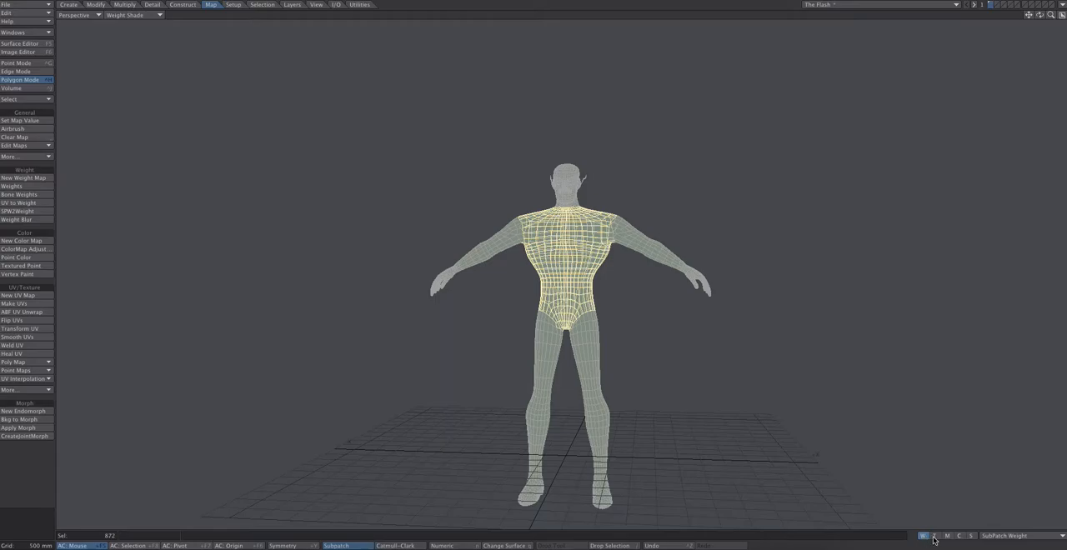
click(993, 536)
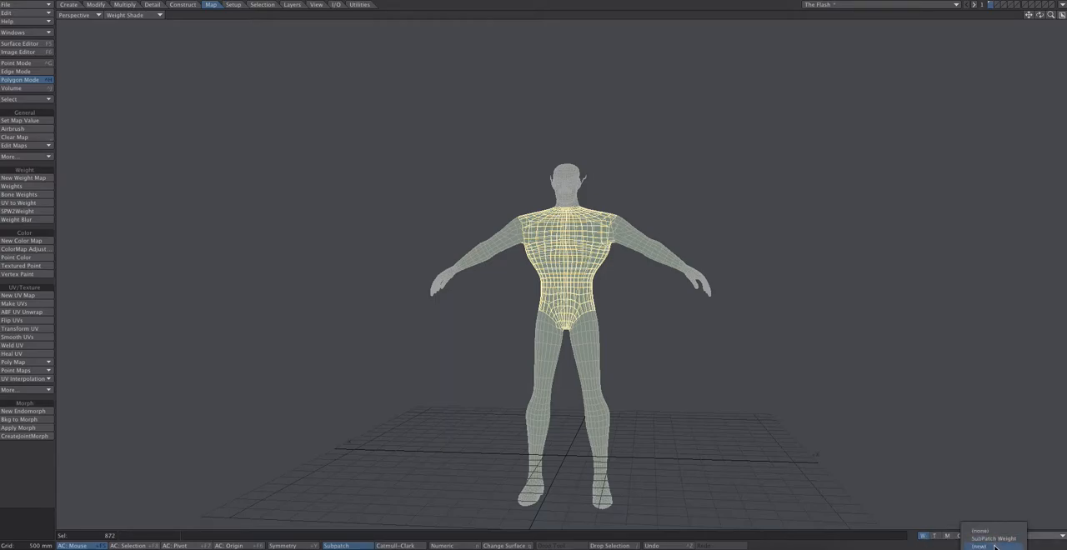
click(993, 546)
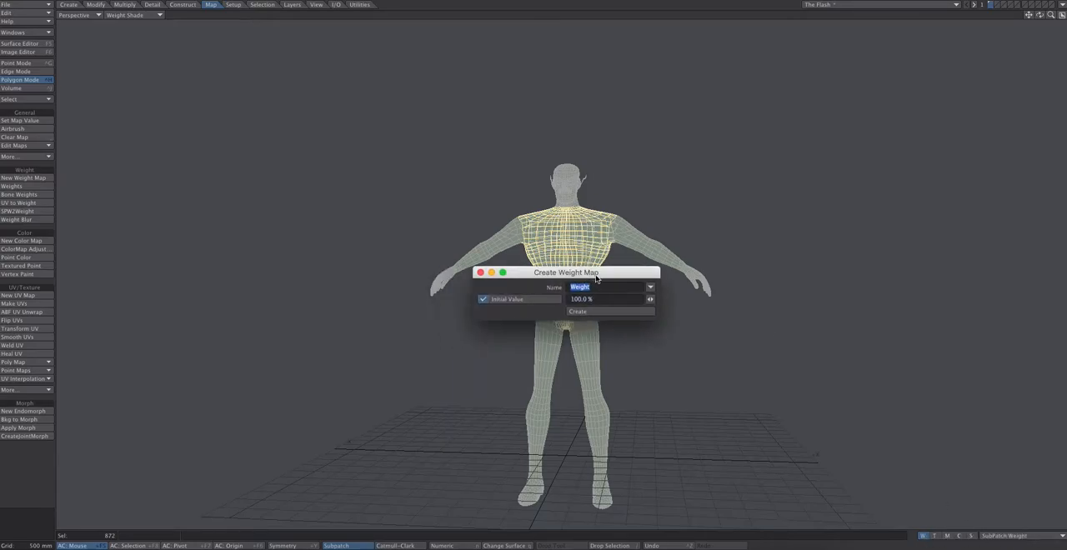
drag(579, 277, 828, 196)
text(Torso)
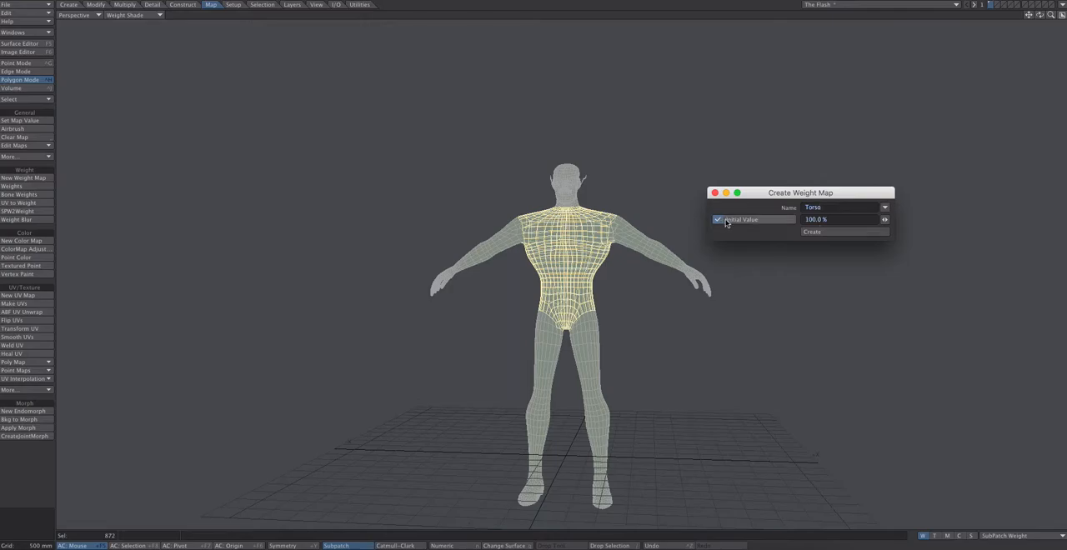
click(813, 235)
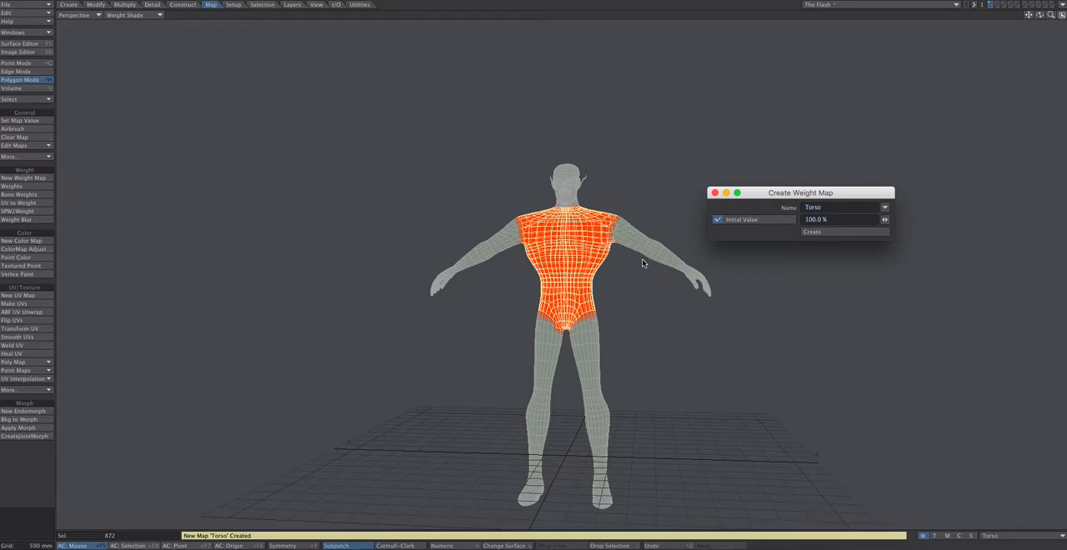
click(714, 192)
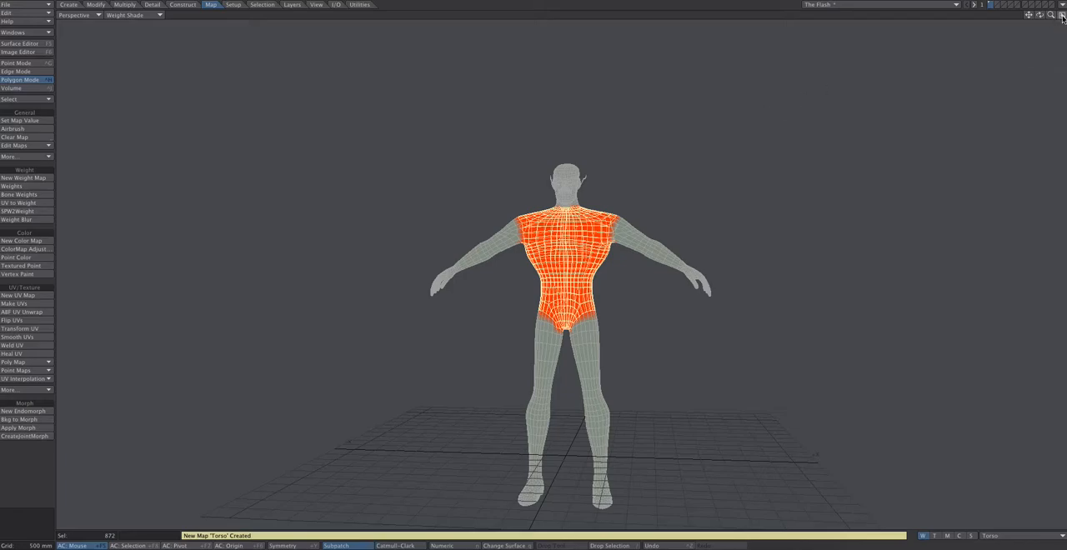
Clear the polygon selection and examine the Torso weight map around the shoulders from several angles
mouse_move(1040, 14)
mouse_down()
mouse_move(946, 17)
mouse_move(1036, 15)
mouse_up()
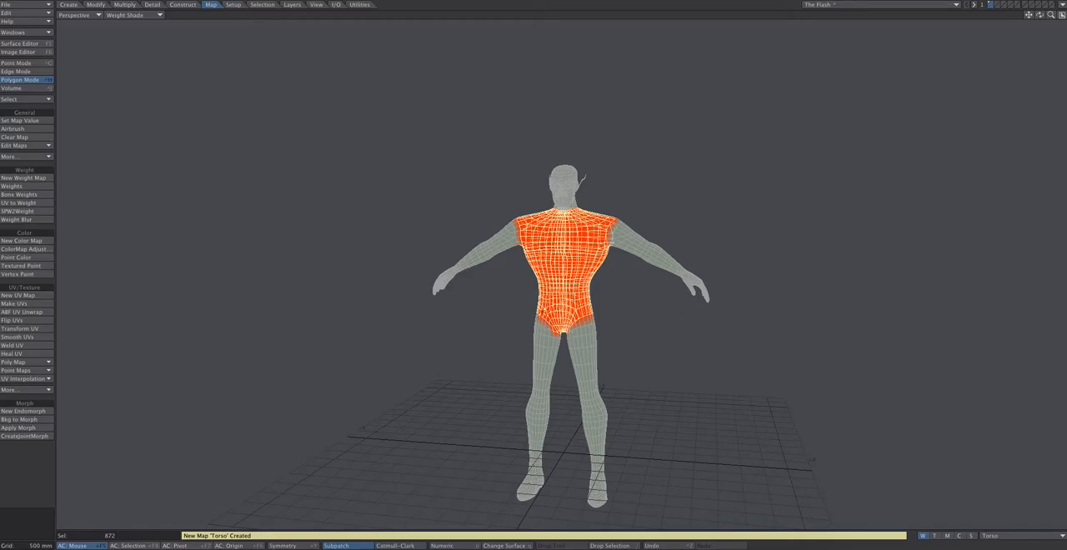
click(39, 453)
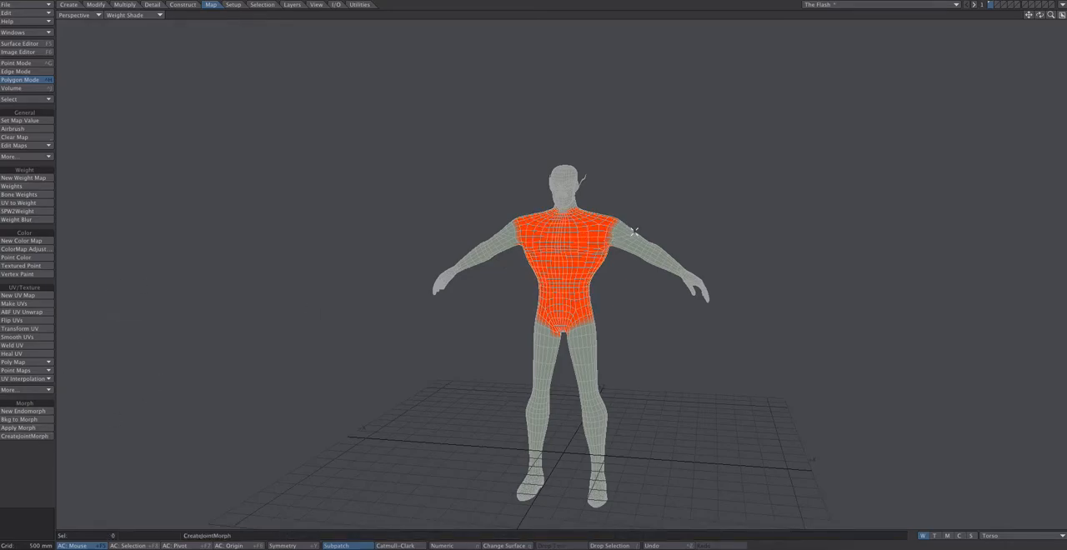
drag(1039, 15, 937, 24)
drag(575, 218, 623, 224)
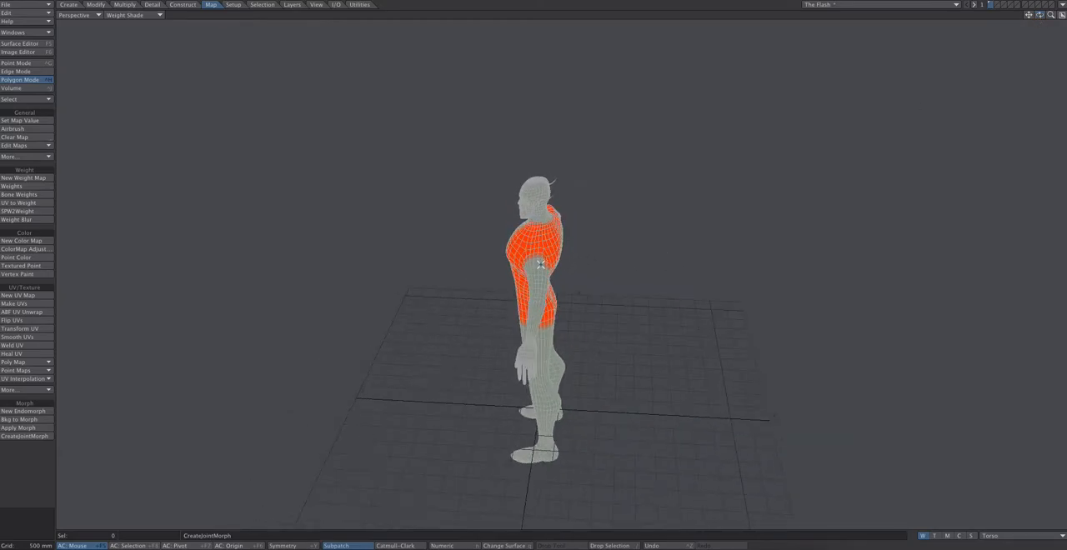
mouse_move(1039, 15)
mouse_down()
mouse_move(1026, 17)
mouse_move(1053, 8)
mouse_move(1043, 8)
mouse_up()
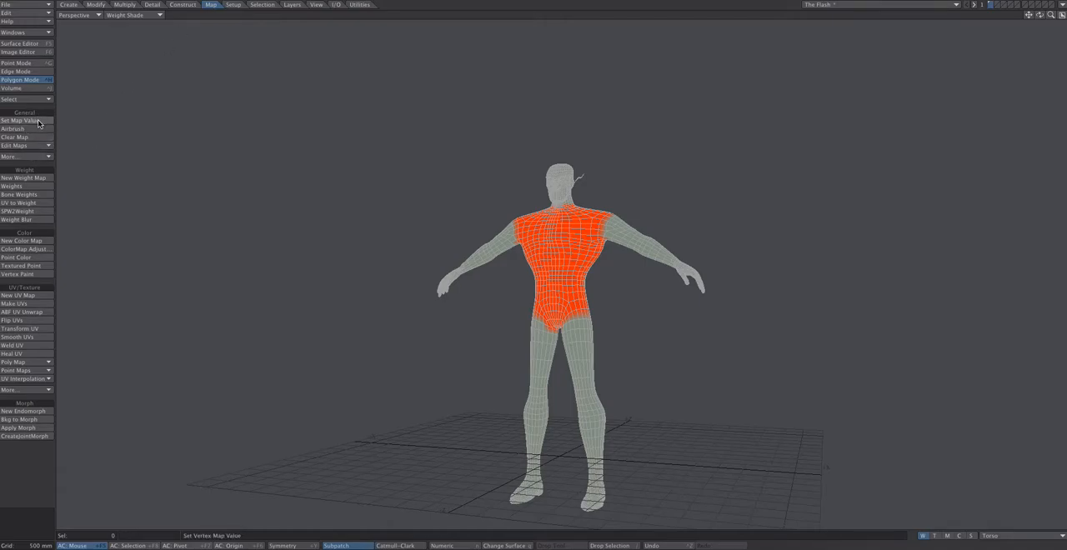
click(34, 156)
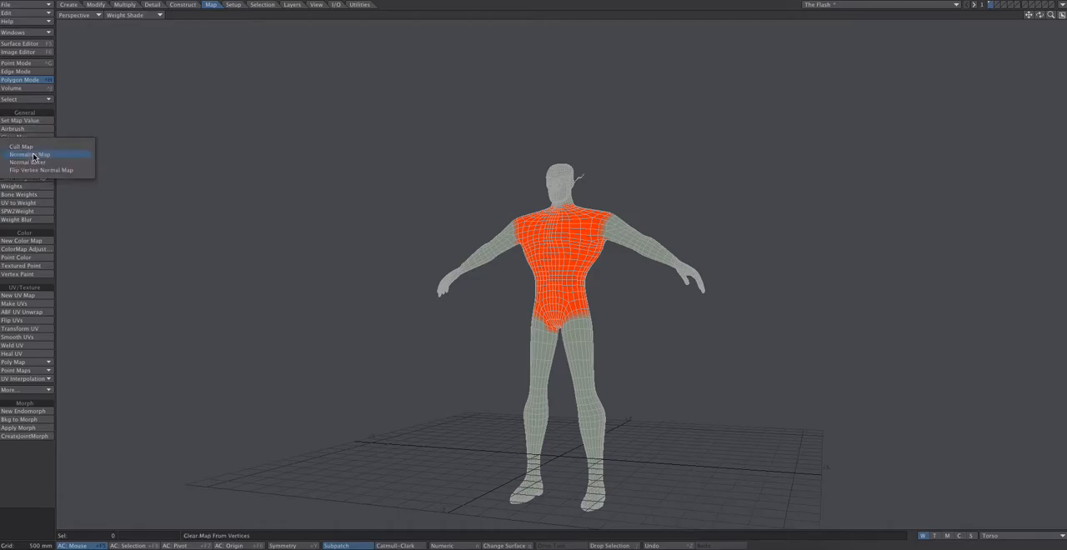
click(66, 116)
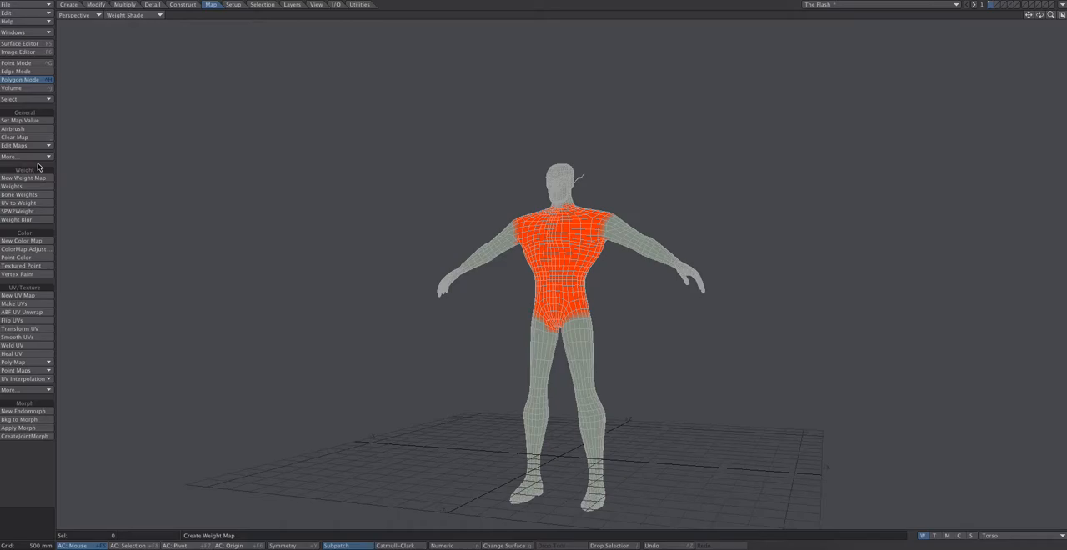
click(34, 146)
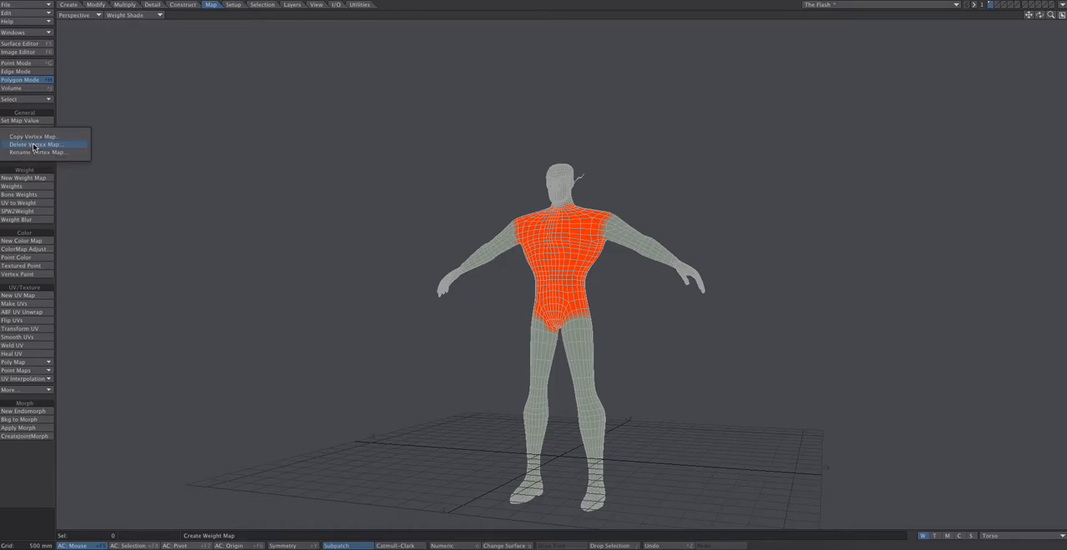
click(38, 154)
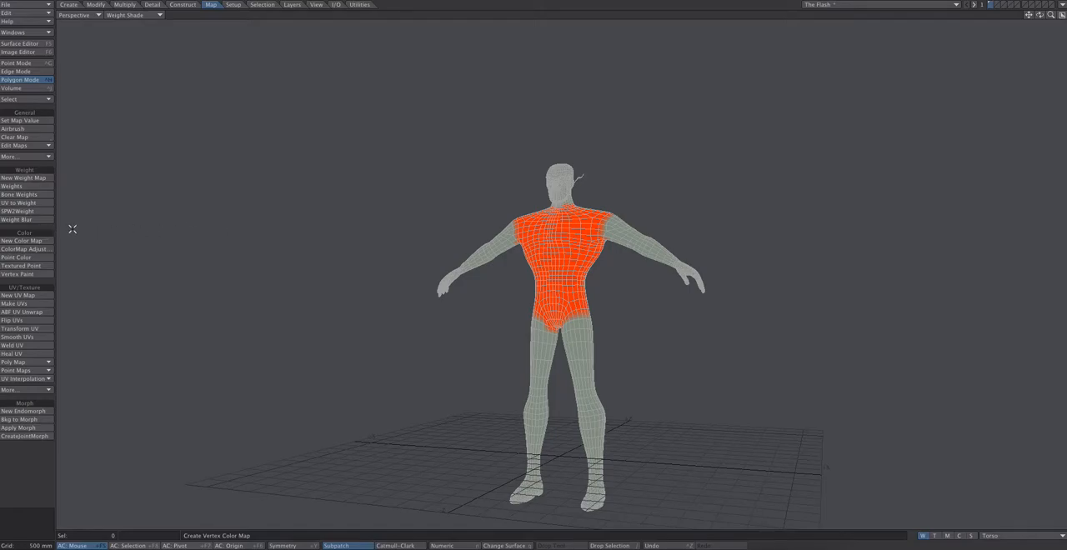
Apply Weight Blur to the Torso map with 10 iterations and Blur only with selection enabled
click(28, 221)
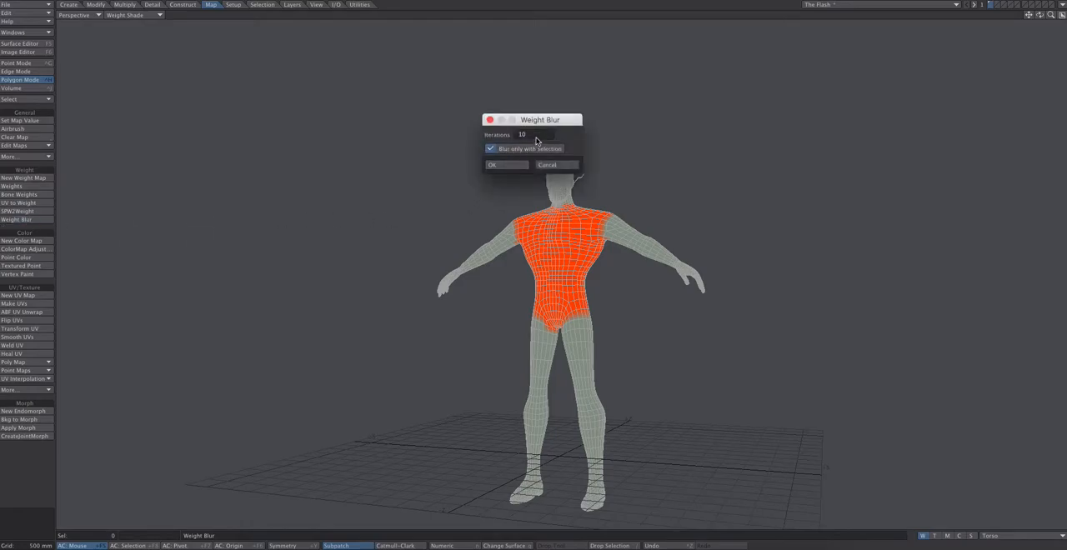
drag(533, 120, 407, 94)
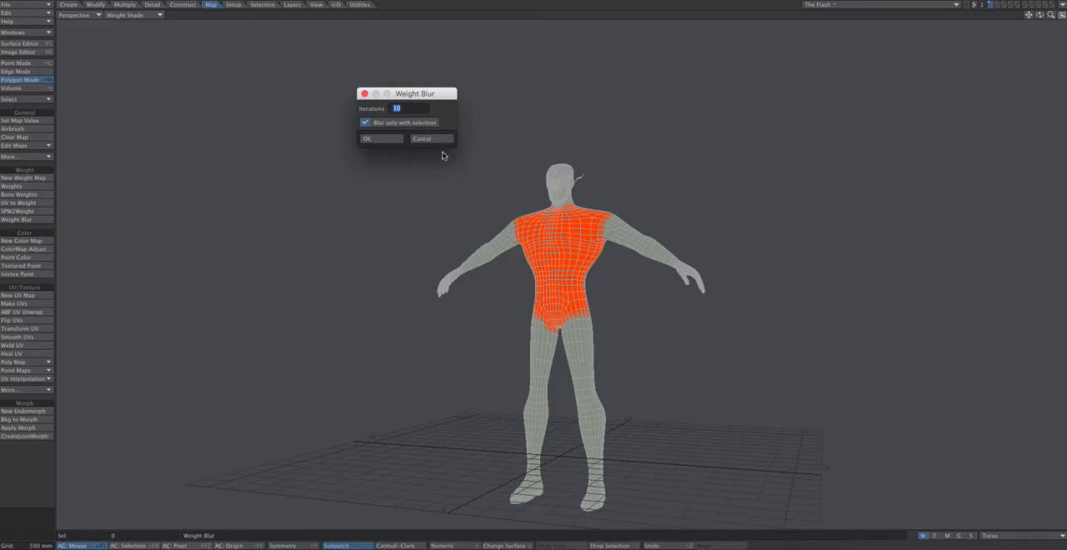
click(379, 140)
drag(1040, 15, 1061, 15)
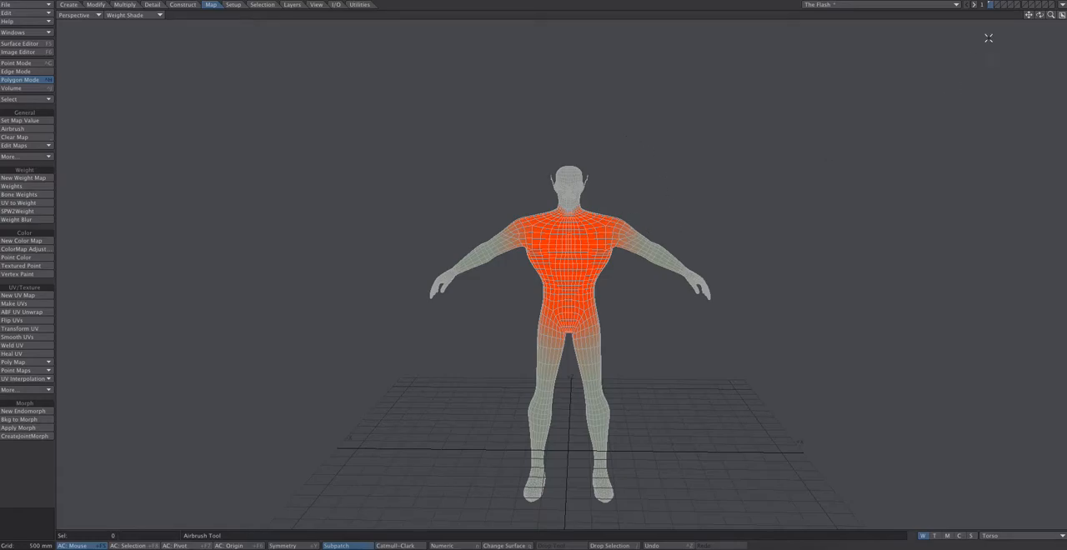
Select all polygons of the arm on the negative X side, from shoulder to fingertips, in the Back view
click(1062, 16)
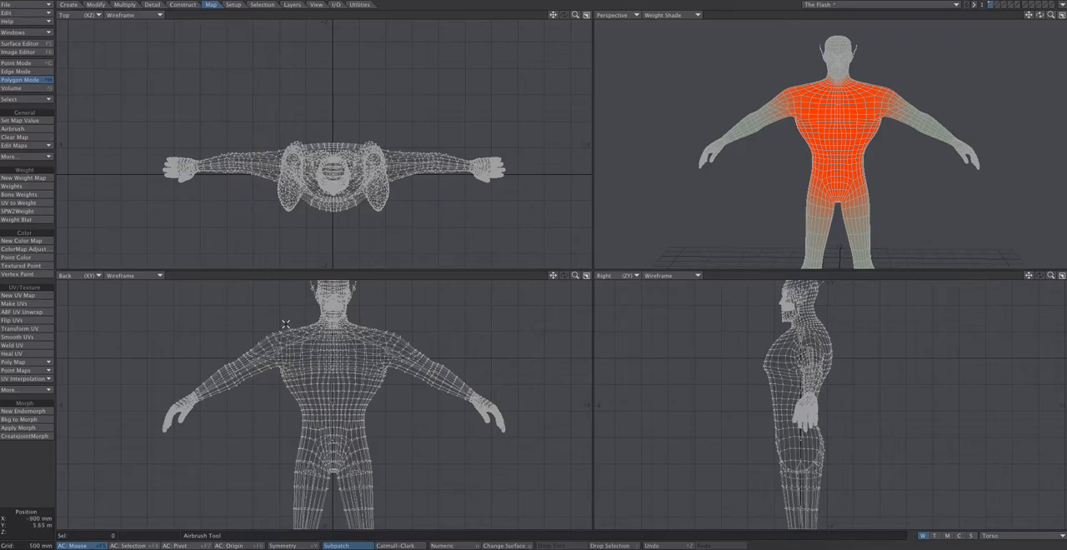
mouse_move(288, 320)
mouse_down()
mouse_move(283, 372)
mouse_move(251, 419)
mouse_move(134, 429)
mouse_move(260, 307)
mouse_move(284, 309)
mouse_up()
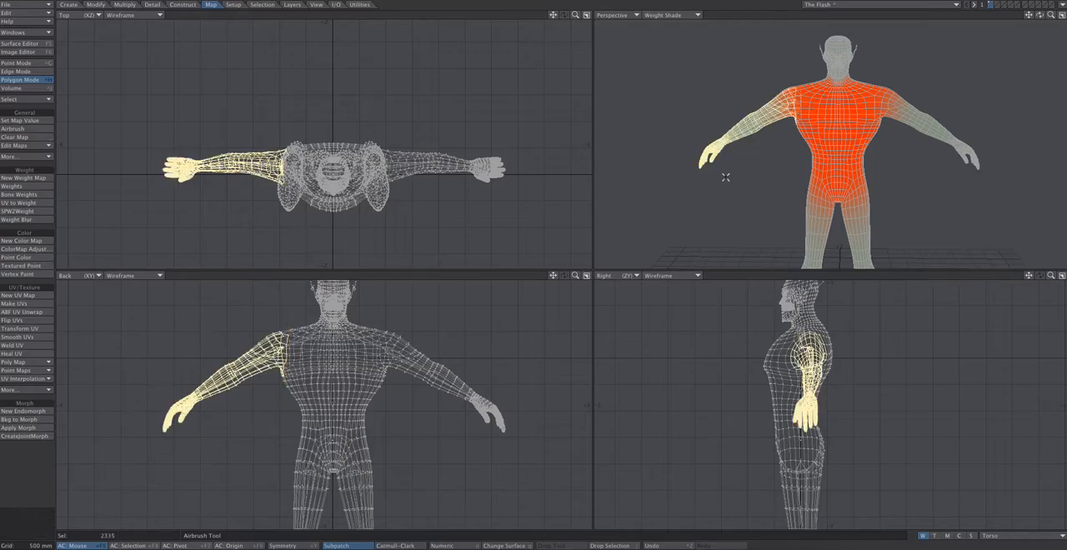
mouse_move(1039, 15)
mouse_down()
mouse_move(1060, 15)
mouse_move(1013, 19)
mouse_move(1033, 11)
mouse_up()
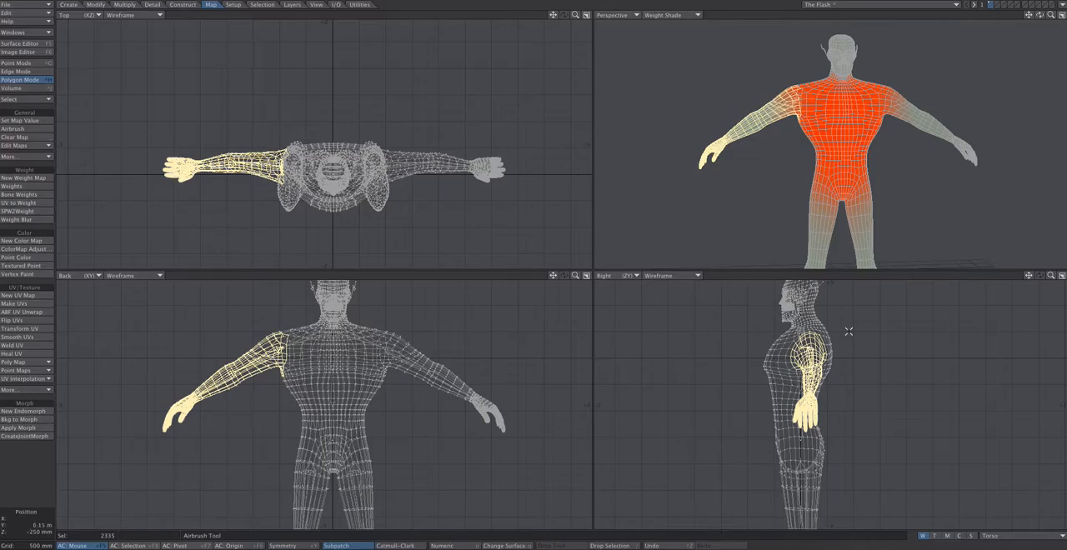
Create a weight map named right arm with an initial value of 100% for the selected arm polygons, and clear the selection
click(988, 536)
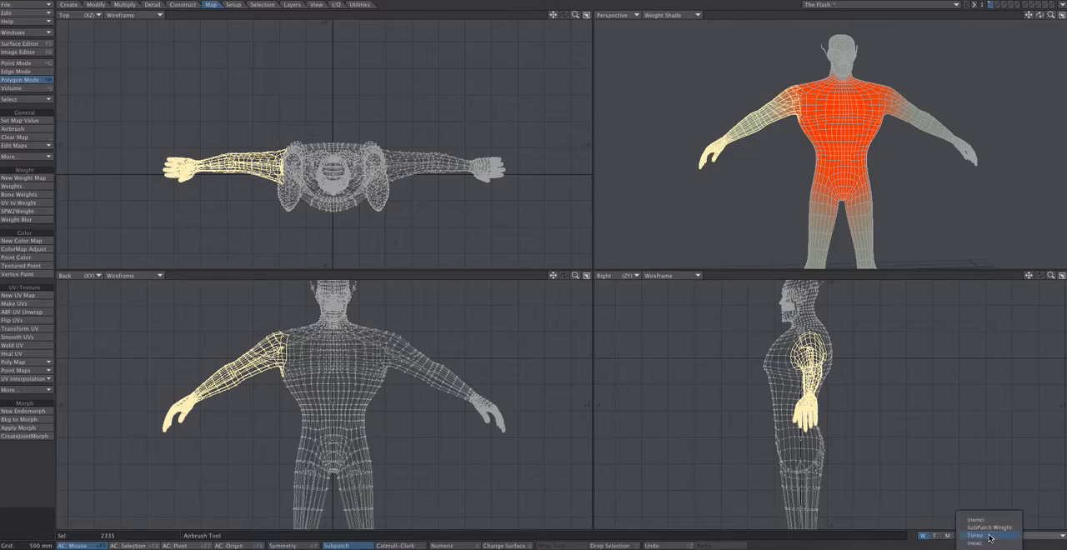
click(989, 543)
text(right arm)
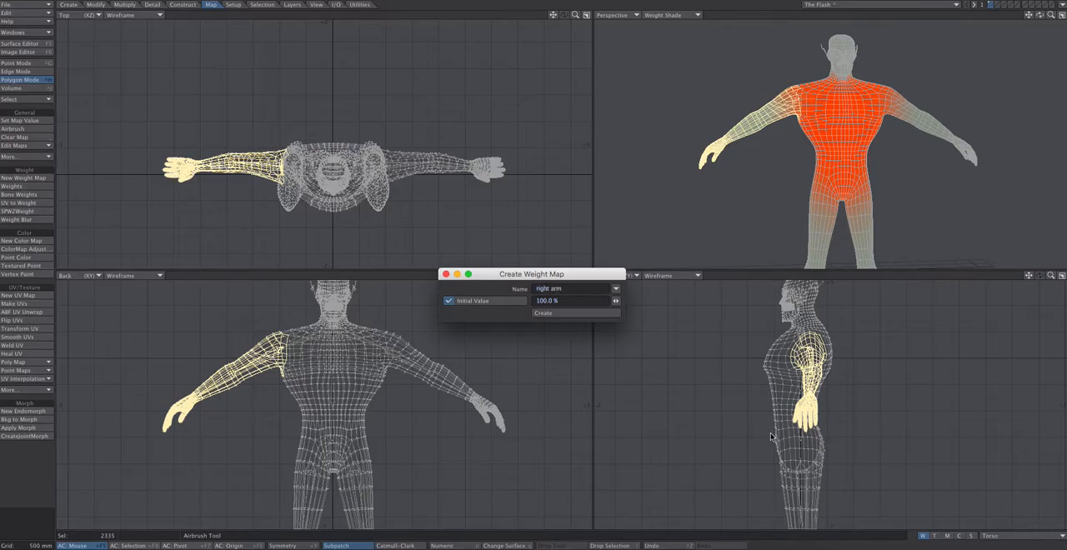
click(572, 314)
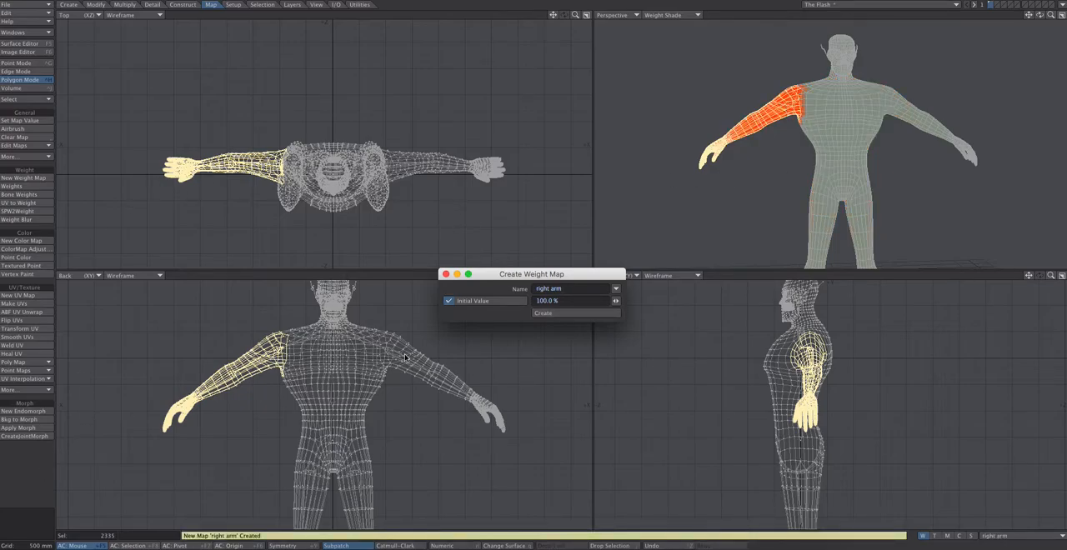
click(446, 274)
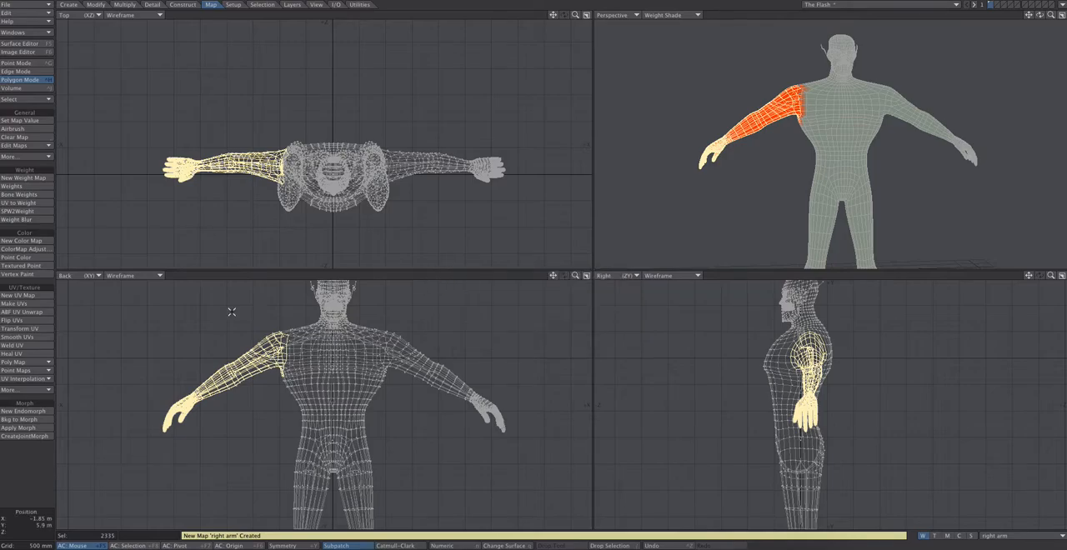
click(24, 464)
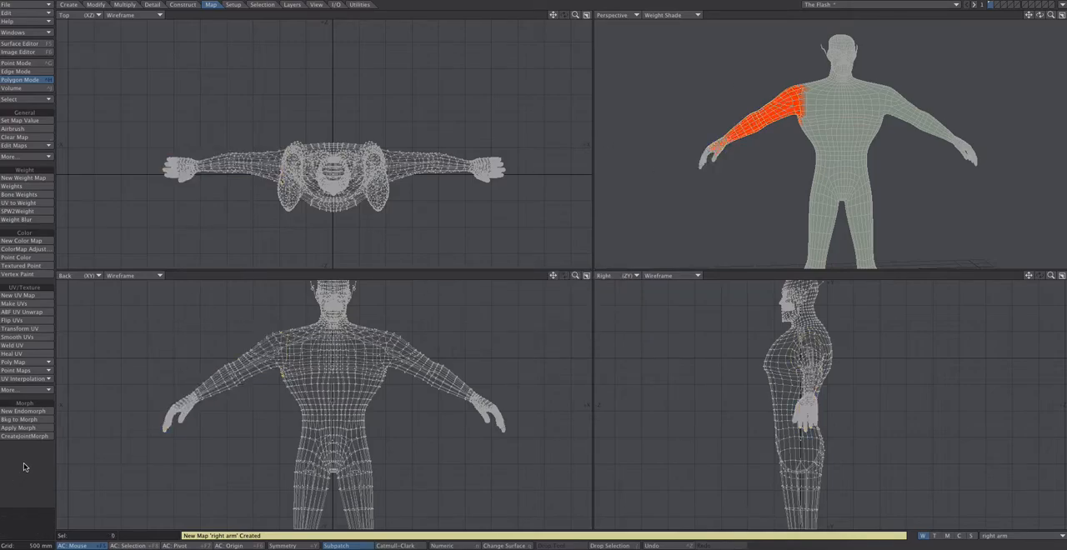
Enlarge the Perspective view and airbrush the right arm map's chest edge with radius 20, strength 10% and weight value 100%
click(37, 130)
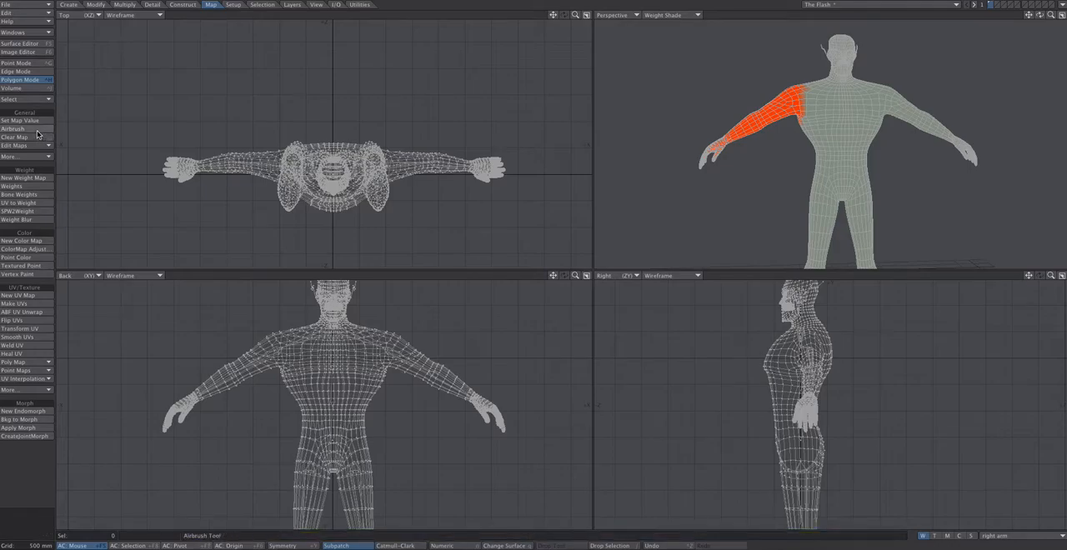
click(35, 129)
click(1061, 15)
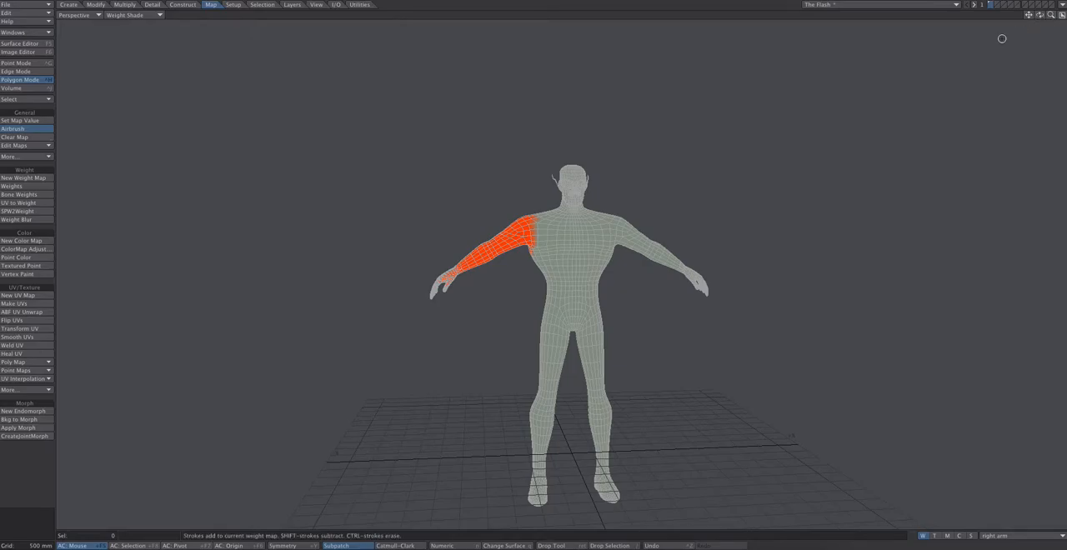
key(n)
drag(916, 88, 841, 95)
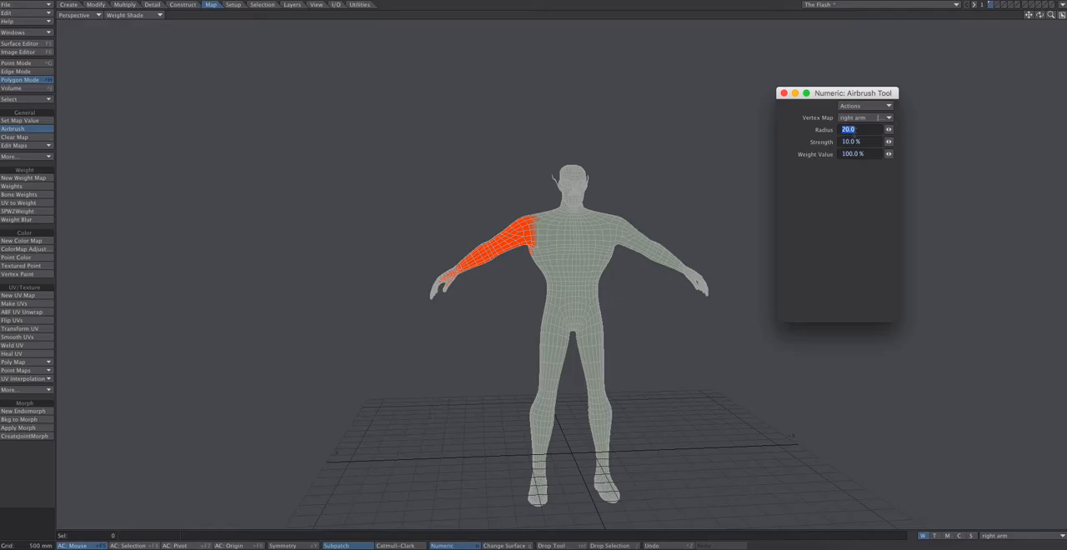
key(Return)
drag(1051, 17, 1056, 16)
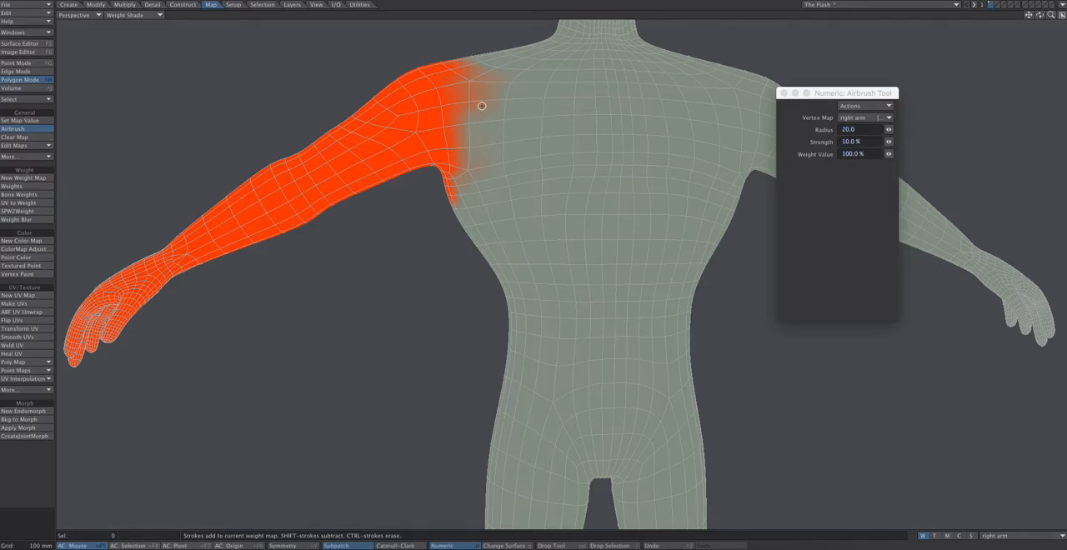
Set the Airbrush weight value to 0% and strength to 60%, and brush back the right arm weights on the upper chest
click(871, 155)
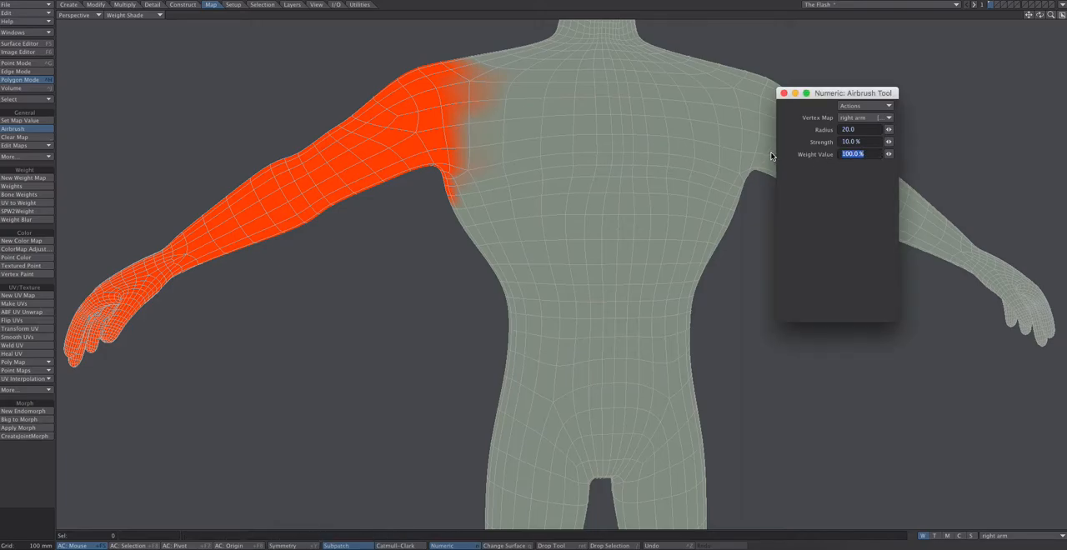
text(0)
key(Return)
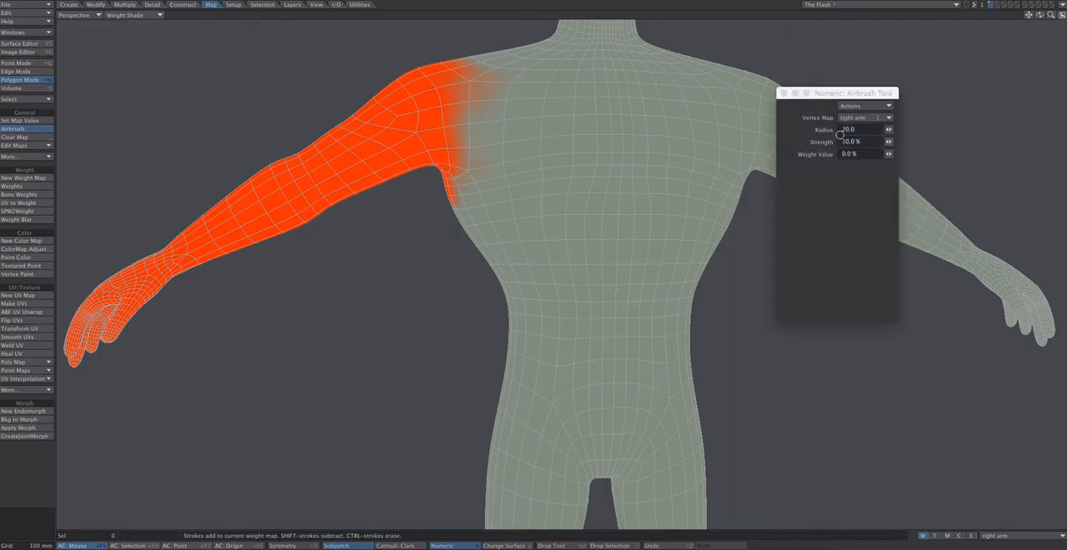
click(875, 143)
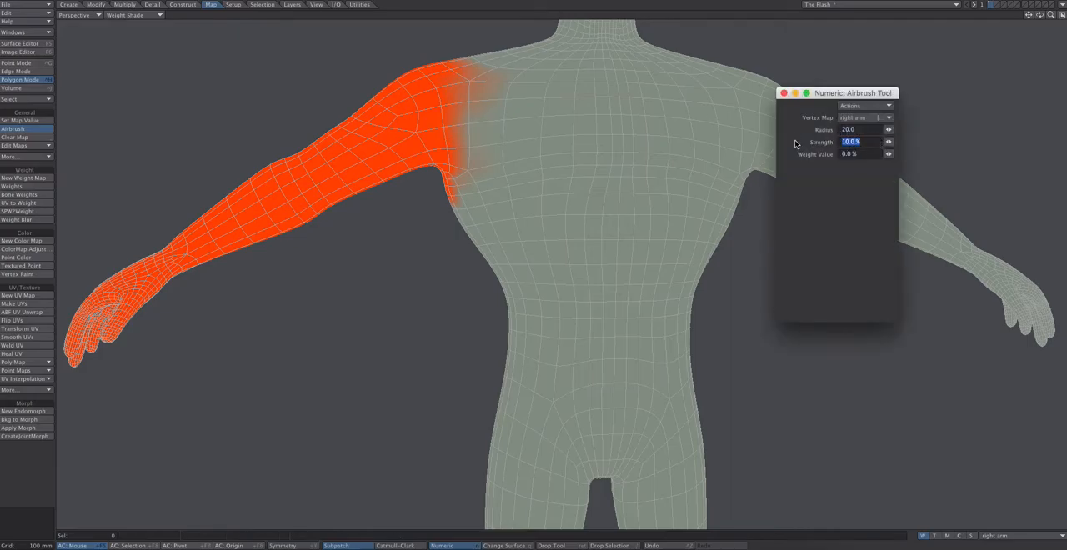
text(60)
key(Tab)
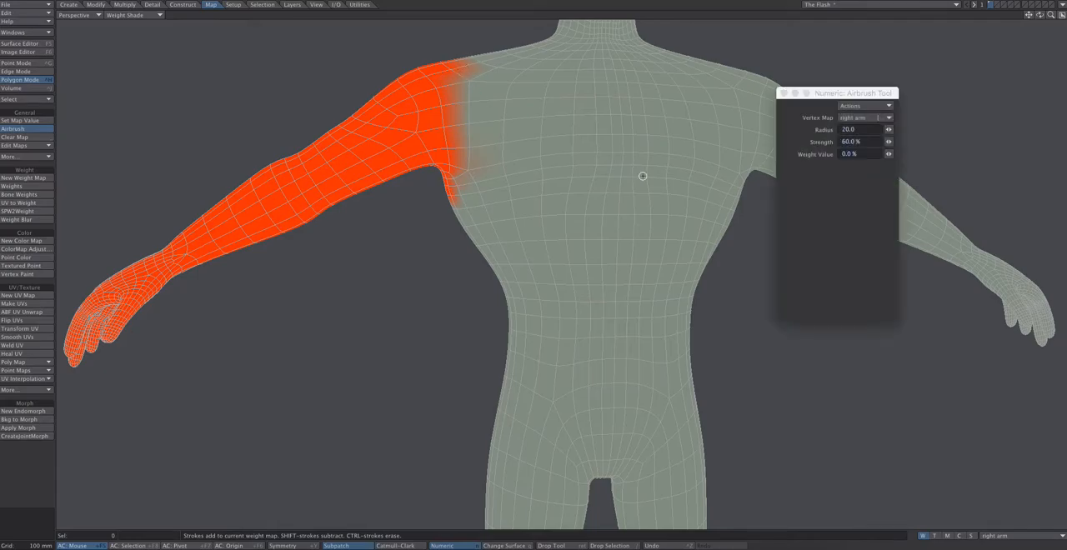
Set the Airbrush weight value to 100% and paint the right arm map from the shoulder onto the upper chest
click(866, 153)
text(10)
drag(469, 89, 455, 95)
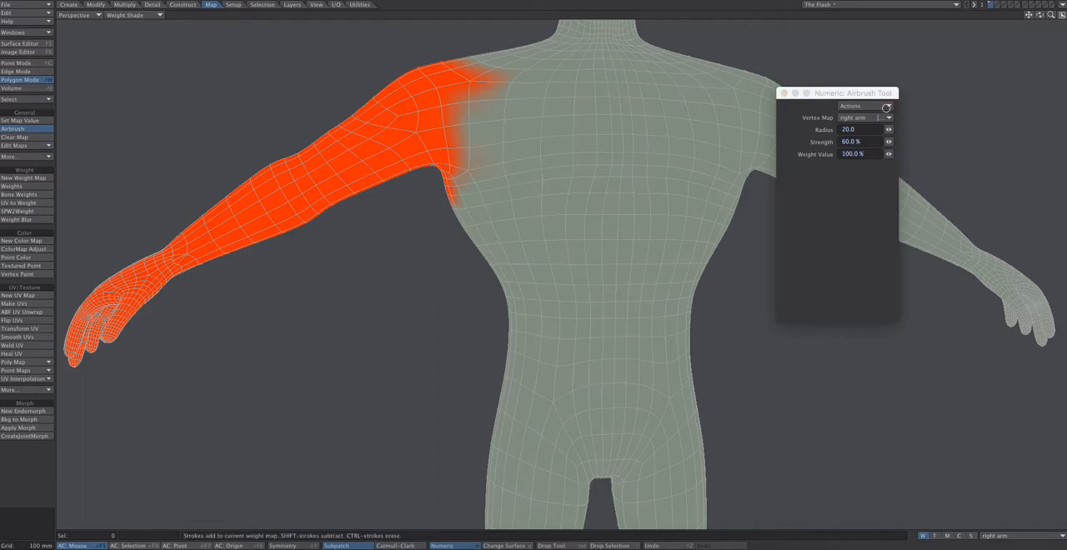
click(784, 92)
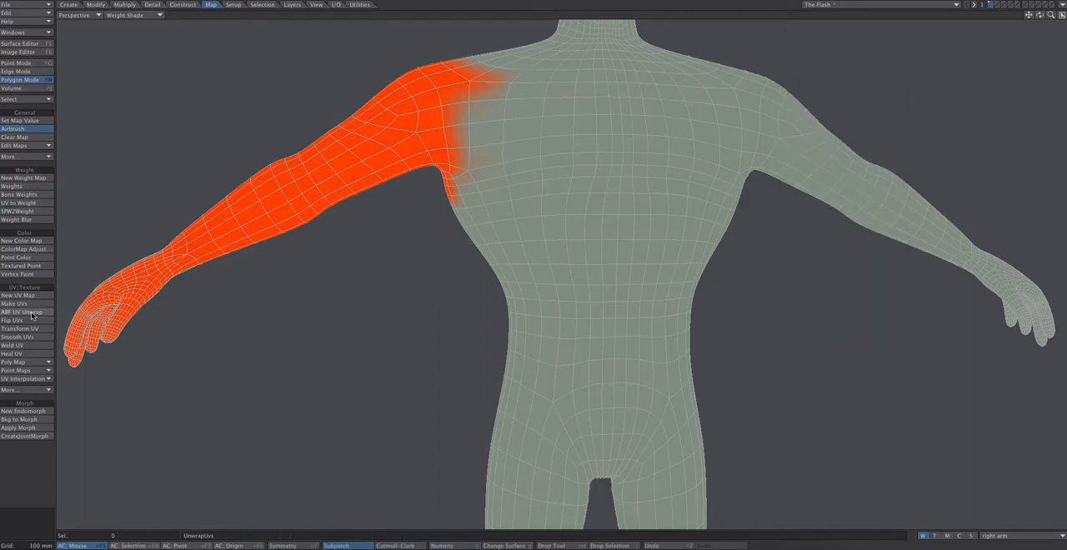
Apply Weight Blur to the right arm map with 10 iterations and Blur only with selection enabled, and return to the four-view layout
click(27, 220)
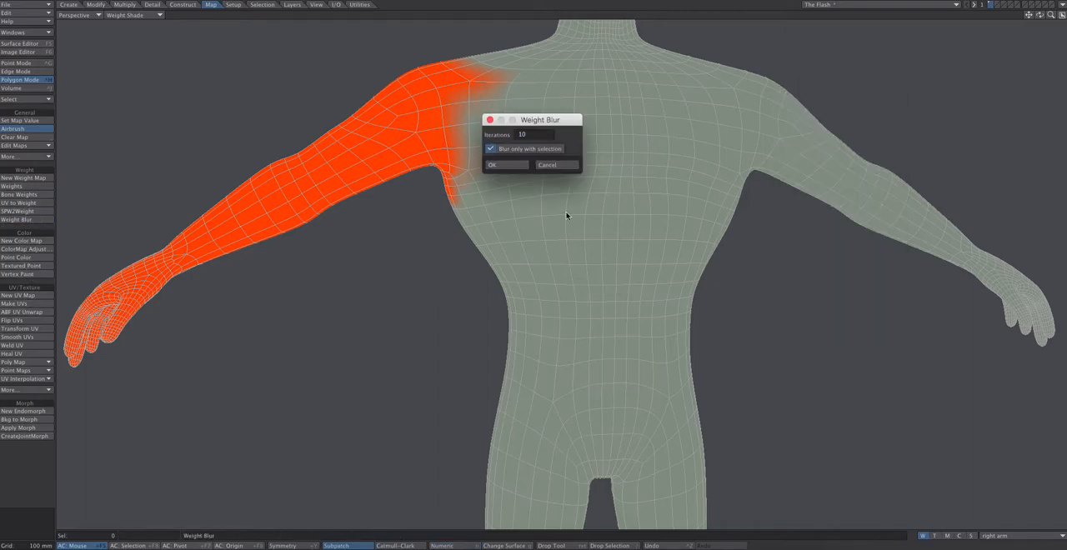
drag(531, 126, 598, 130)
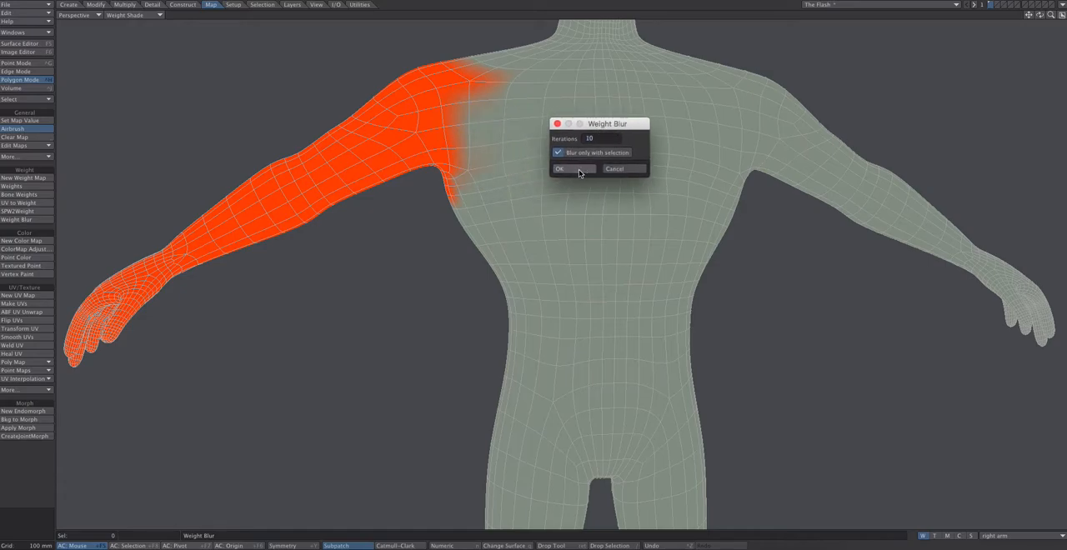
click(572, 170)
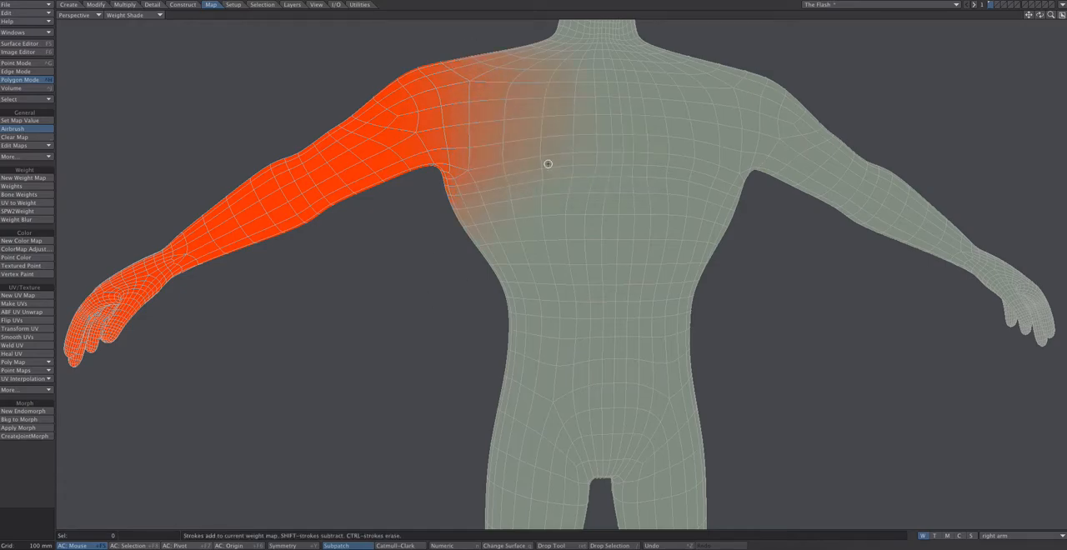
mouse_move(1040, 15)
mouse_down()
mouse_move(1042, 58)
mouse_move(1064, 28)
mouse_move(1037, 22)
mouse_move(1048, 30)
mouse_move(1056, 18)
mouse_up()
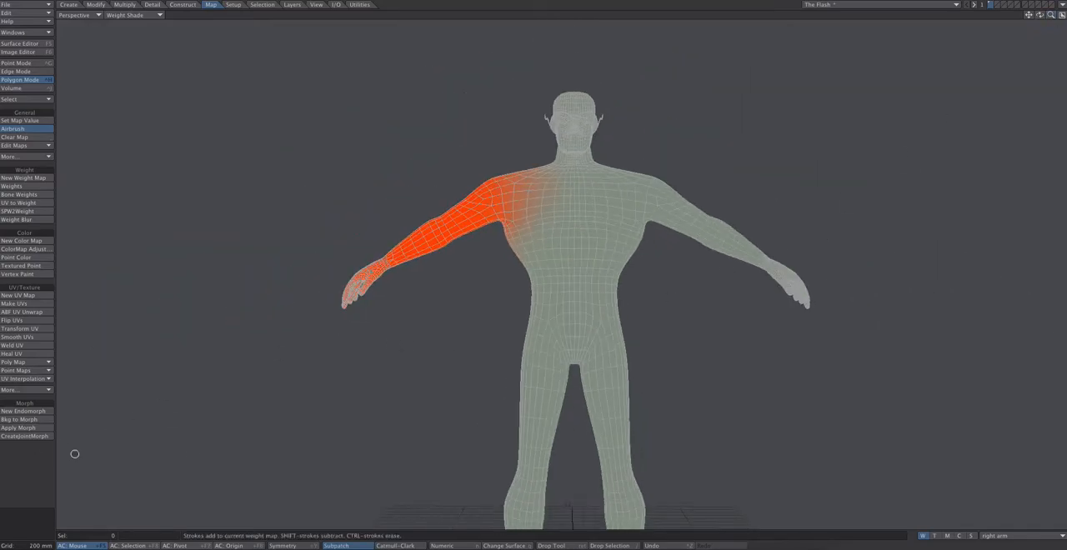
click(1061, 16)
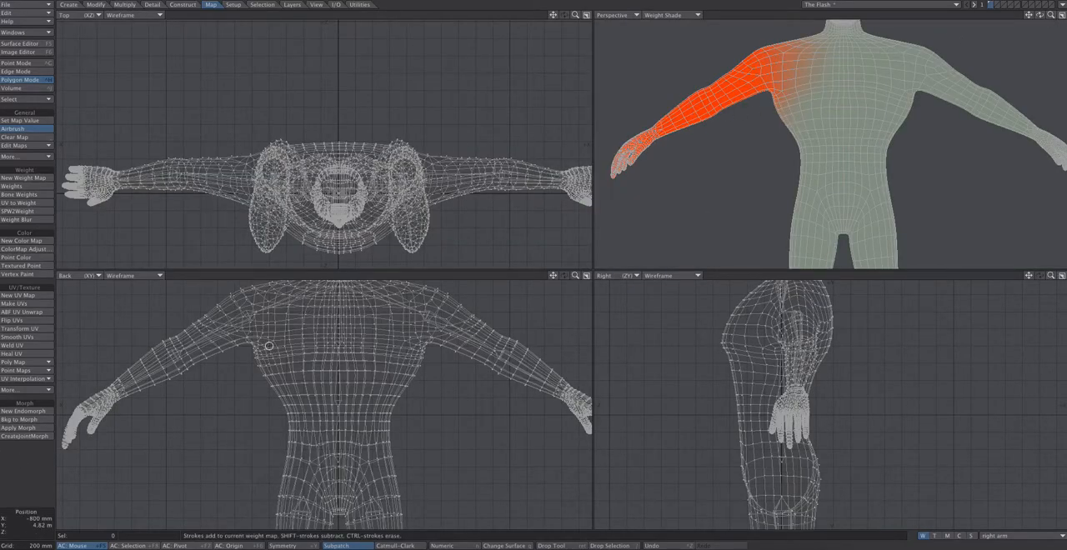
Drop the Airbrush tool and select all polygons of the arm on the positive X side in the Back view
key(space)
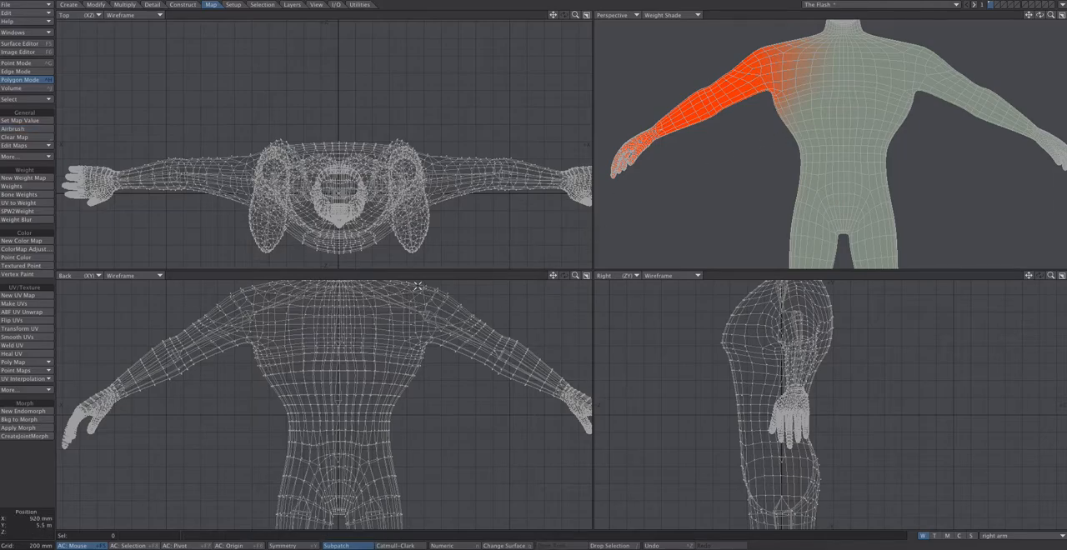
mouse_move(410, 300)
right_down()
mouse_move(441, 376)
mouse_move(567, 462)
mouse_move(621, 339)
mouse_move(426, 278)
right_up()
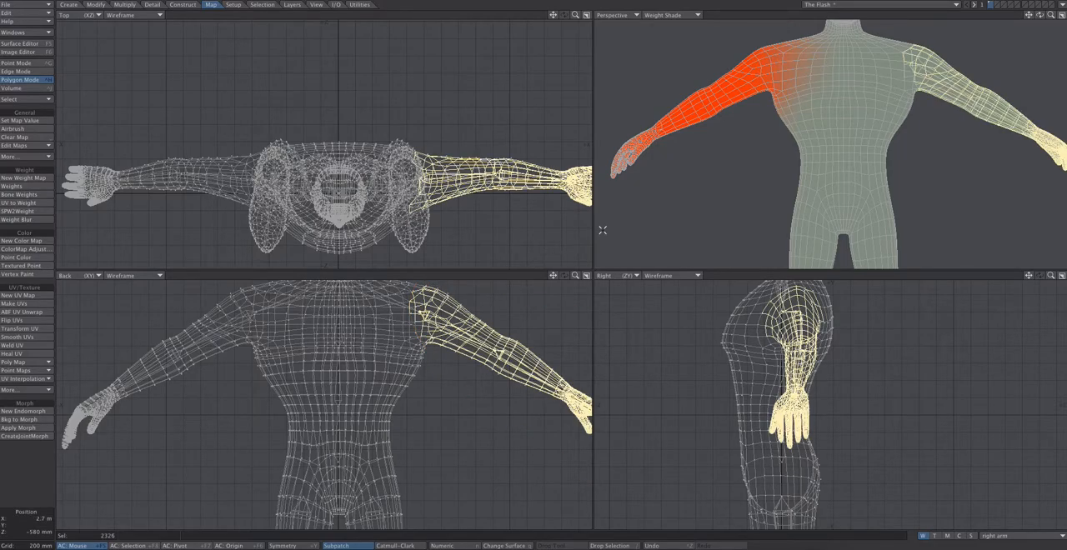
drag(1040, 17, 1040, 18)
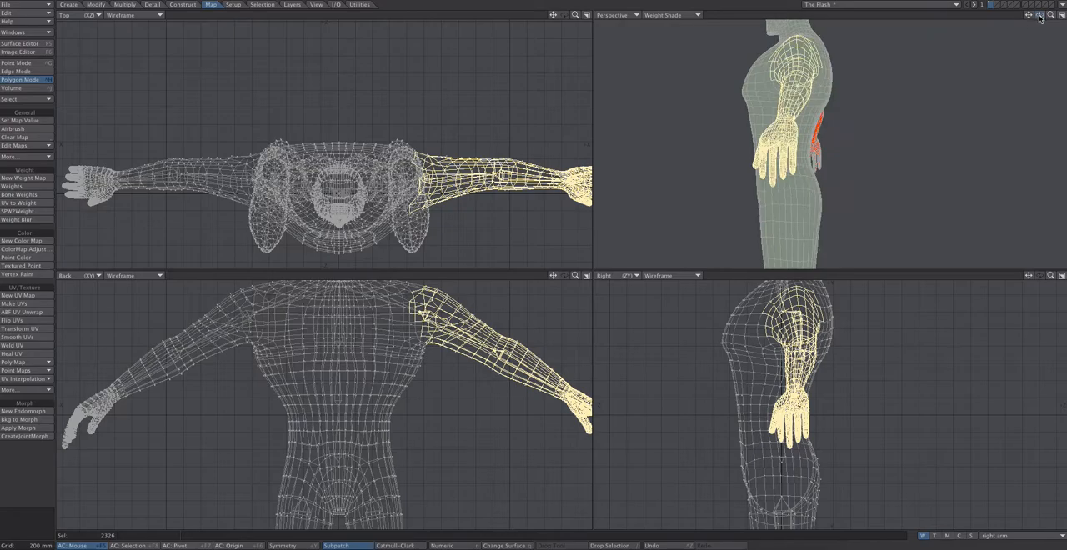
Create a weight map named left arm with an initial value of 100% for the selected polygons, and clear the selection
click(992, 535)
click(990, 547)
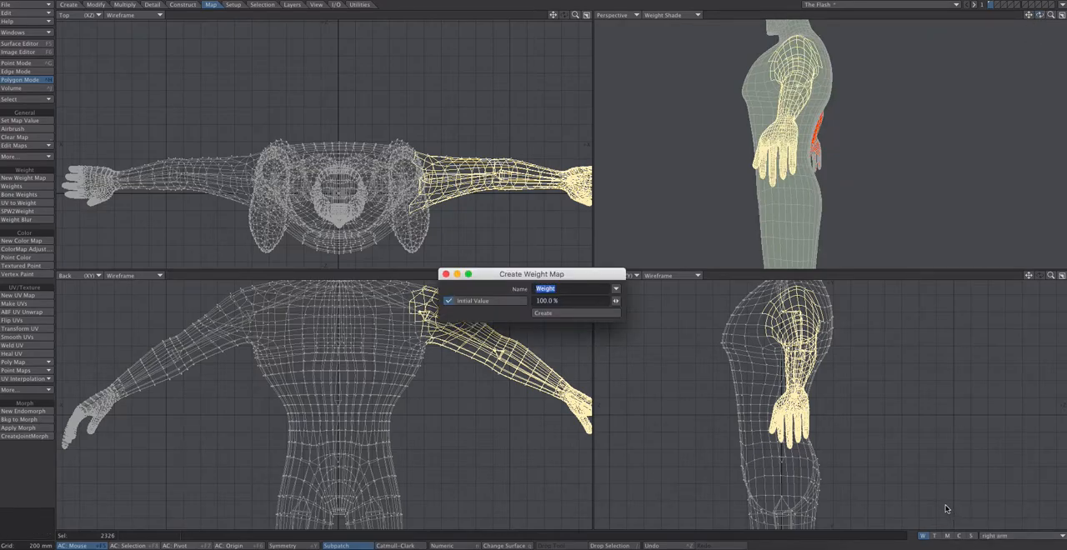
key(BackSpace)
click(543, 314)
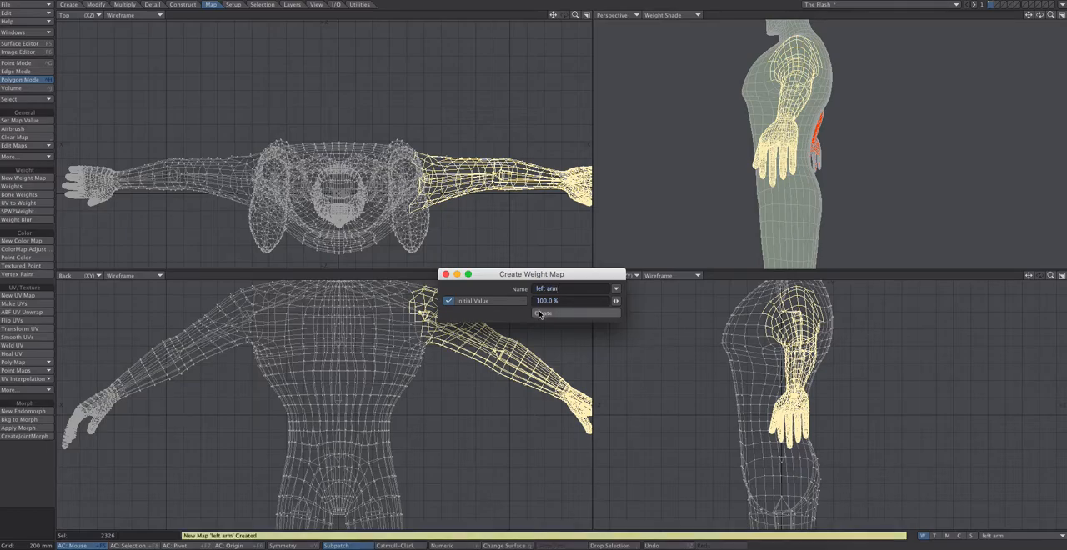
click(27, 454)
Apply Weight Blur to the left arm map with 10 iterations and Blur only with selection enabled, and check the shoulder falloff
click(18, 220)
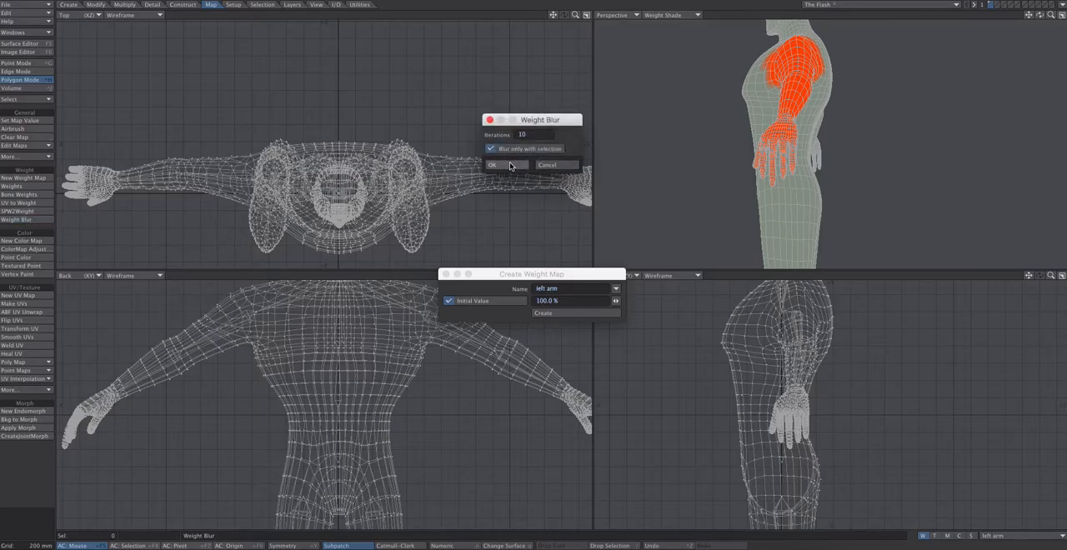
click(511, 166)
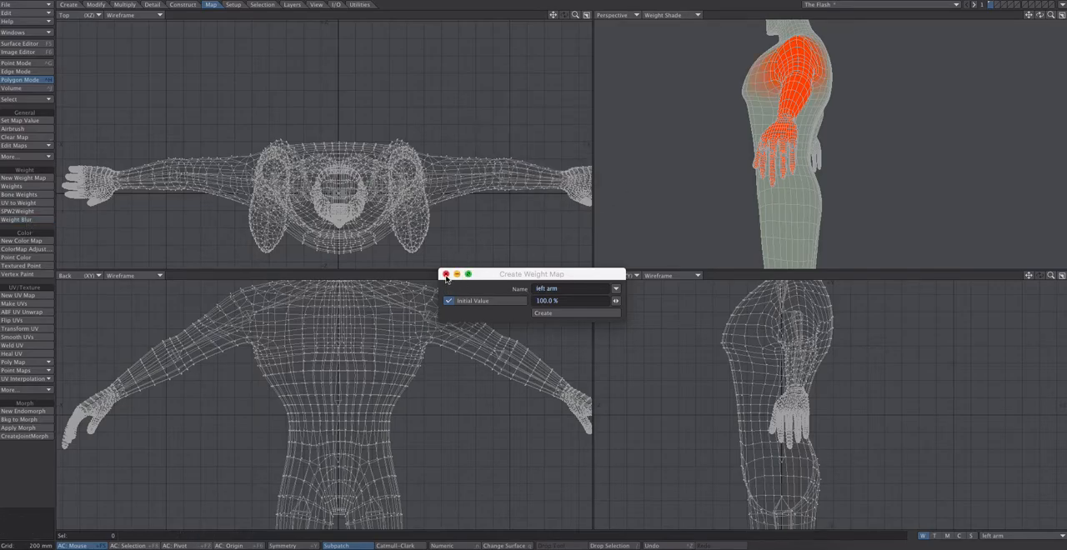
click(446, 274)
mouse_move(1041, 15)
mouse_down()
mouse_move(958, 16)
mouse_move(1031, 23)
mouse_up()
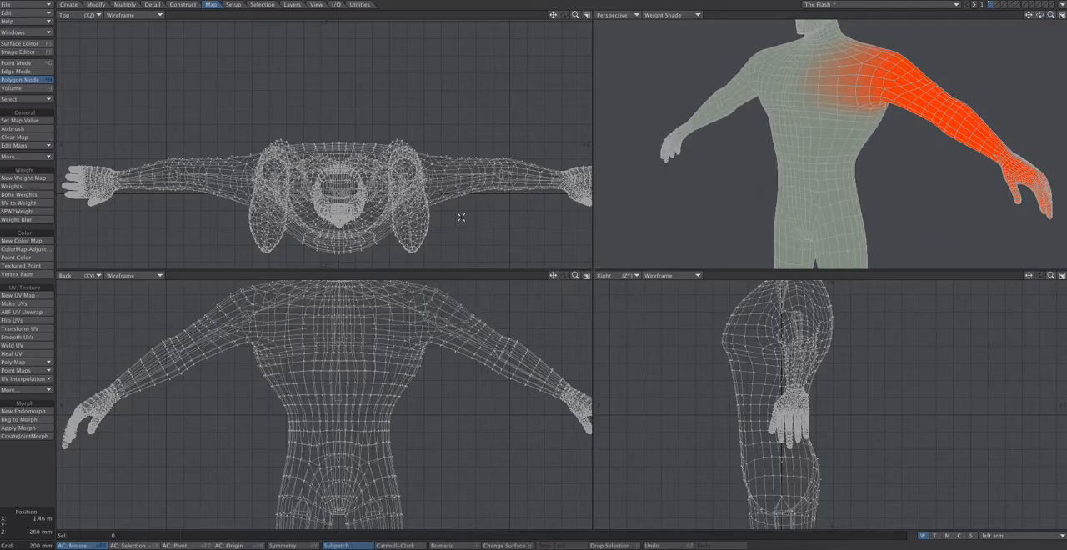
Select all polygons of the leg on the positive X side, from upper thigh to foot, in the Back view
drag(553, 275, 524, 25)
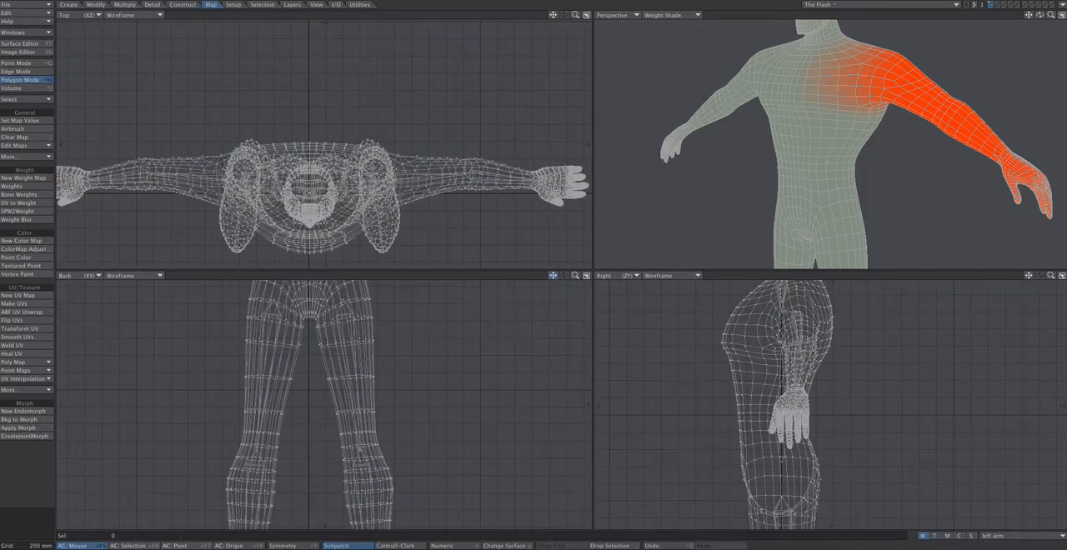
drag(575, 275, 455, 296)
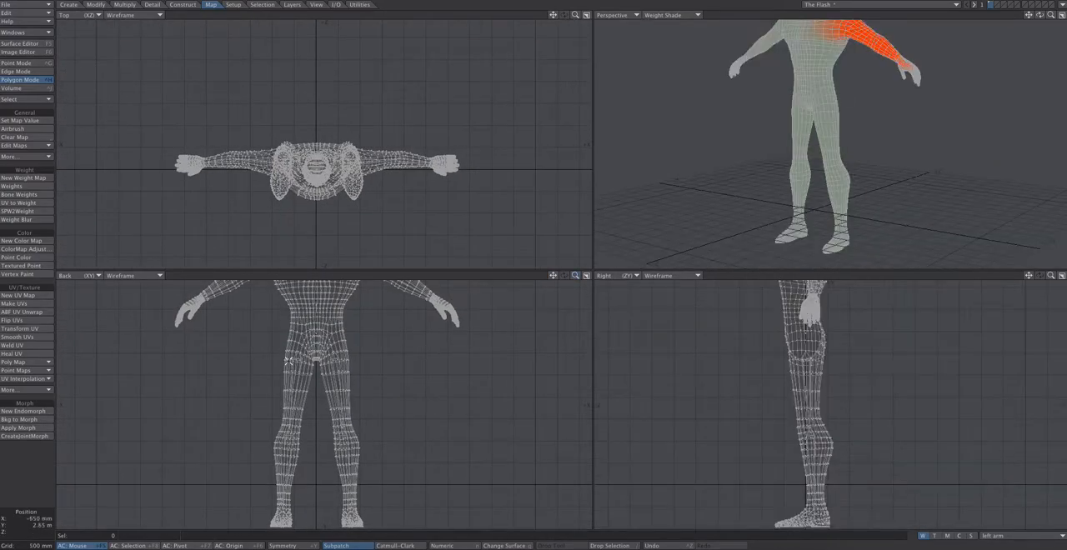
mouse_move(342, 333)
mouse_down()
mouse_move(381, 404)
mouse_move(386, 524)
mouse_up()
drag(319, 495, 320, 427)
drag(317, 366, 318, 365)
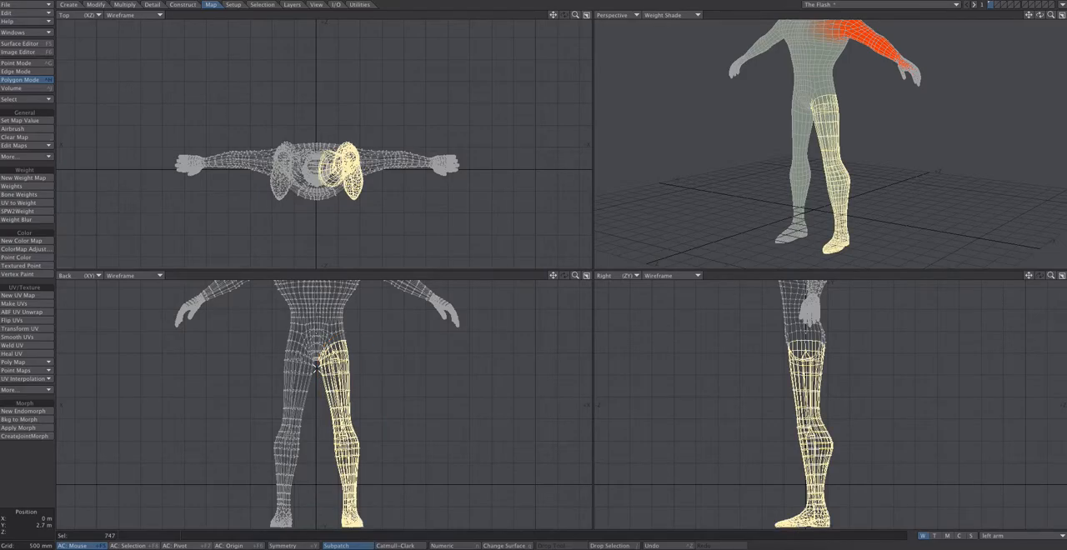
drag(553, 275, 552, 236)
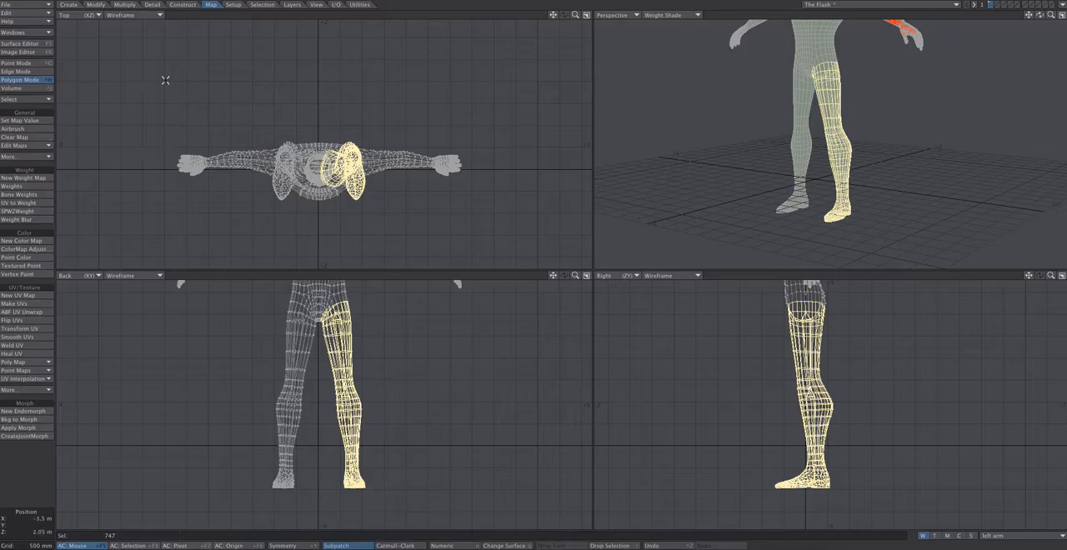
Create a weight map named left leg with an initial value of 100% for the selected leg polygons
click(1019, 536)
click(991, 549)
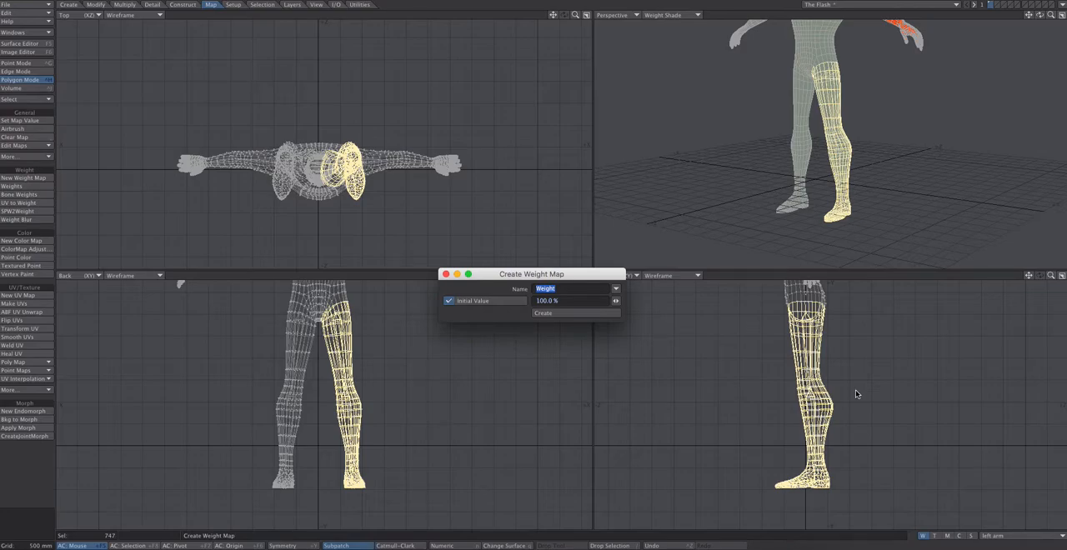
key(BackSpace)
key(Return)
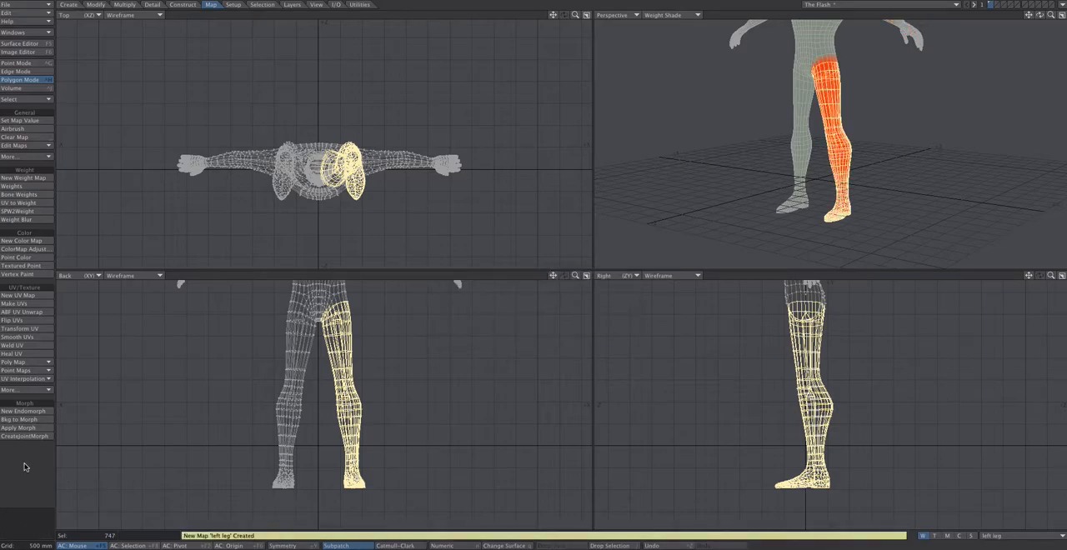
Clear the selection and apply Weight Blur to the left leg map with 10 iterations and Blur only with selection enabled
key(slash)
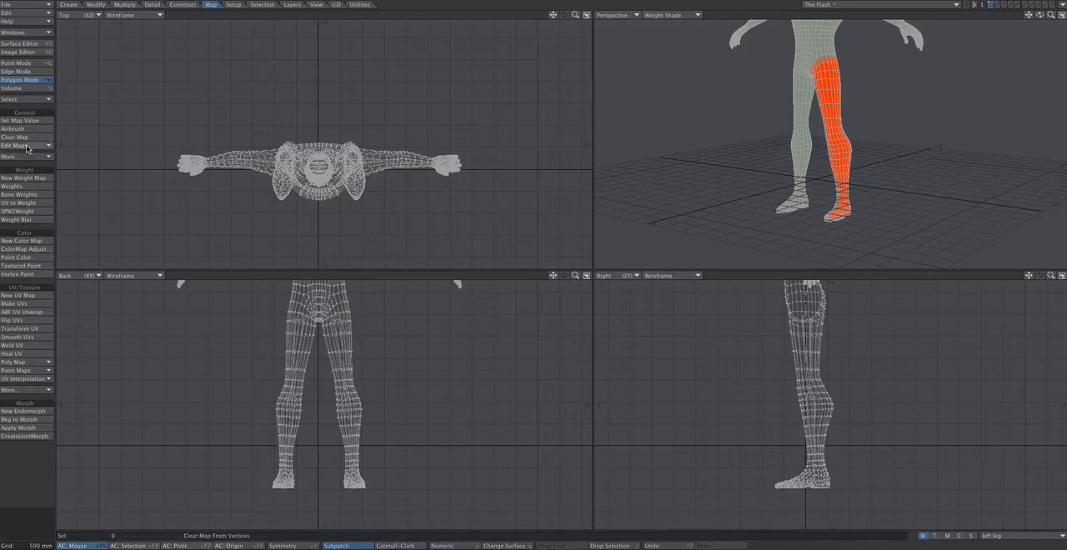
click(24, 220)
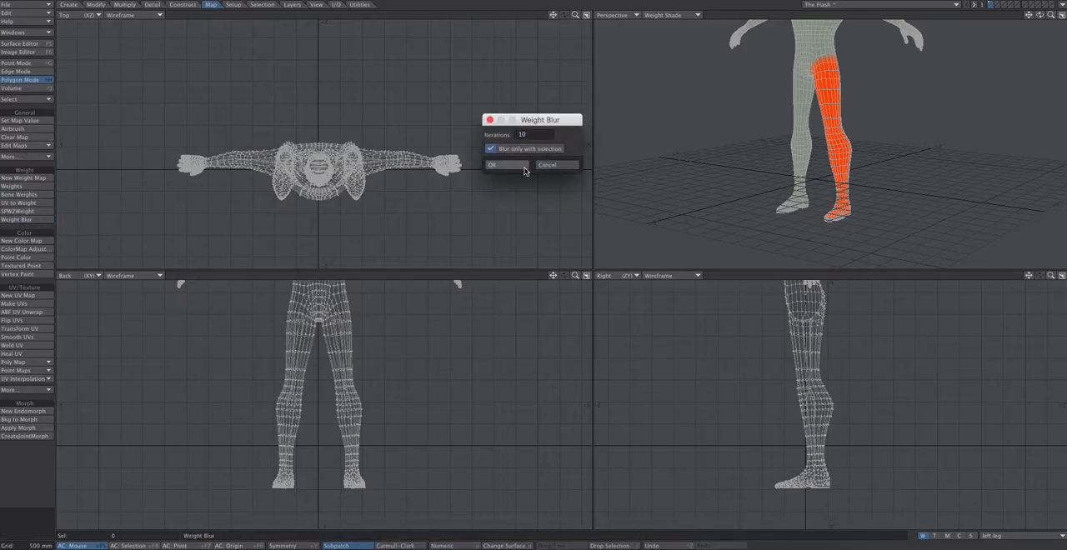
key(Return)
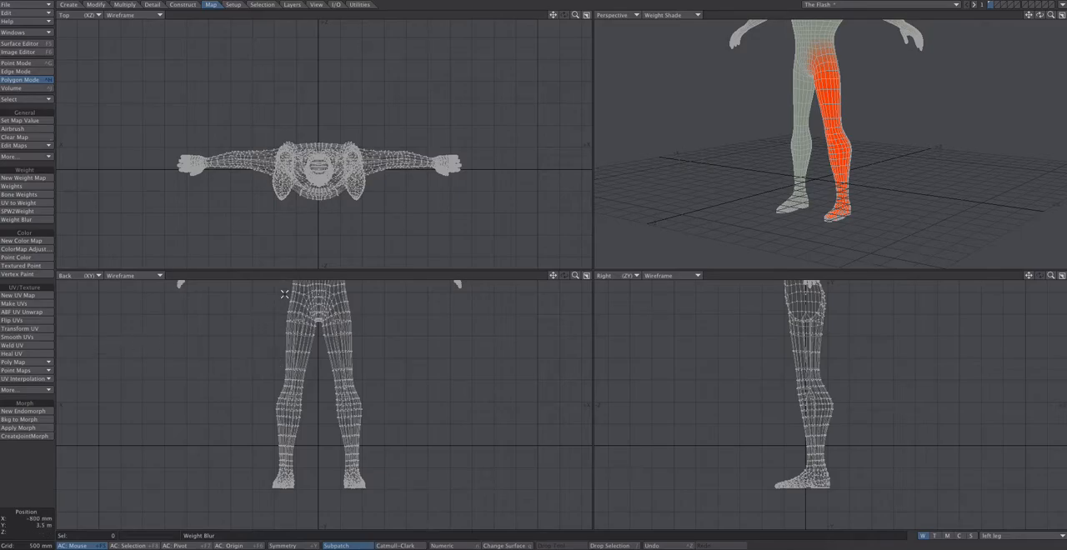
Select the polygons of the leg on the negative X side and create a weight map named right leg with a 100% initial value
mouse_move(318, 354)
right_down()
mouse_move(309, 505)
mouse_move(225, 352)
mouse_move(259, 307)
right_up()
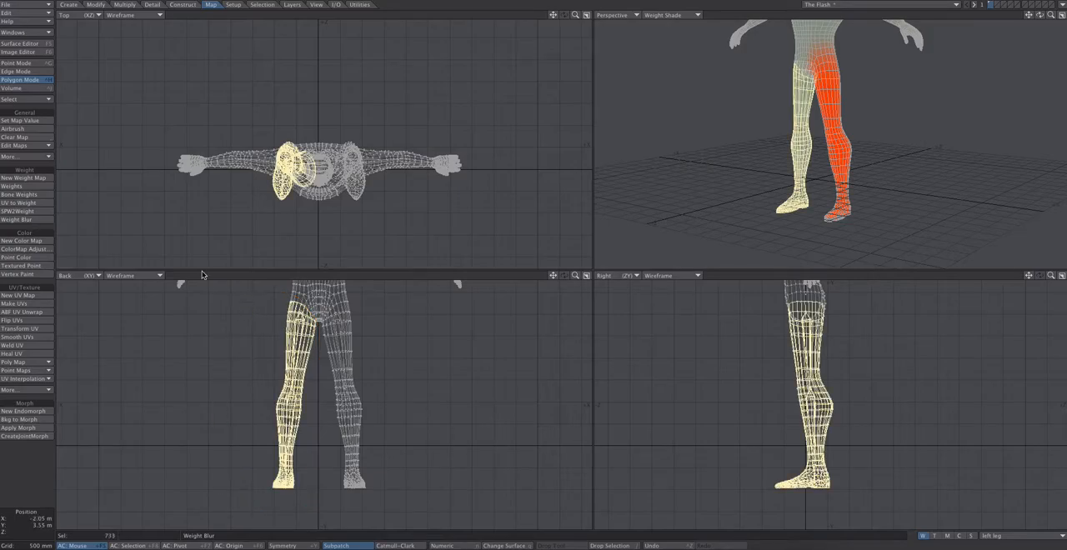
click(987, 538)
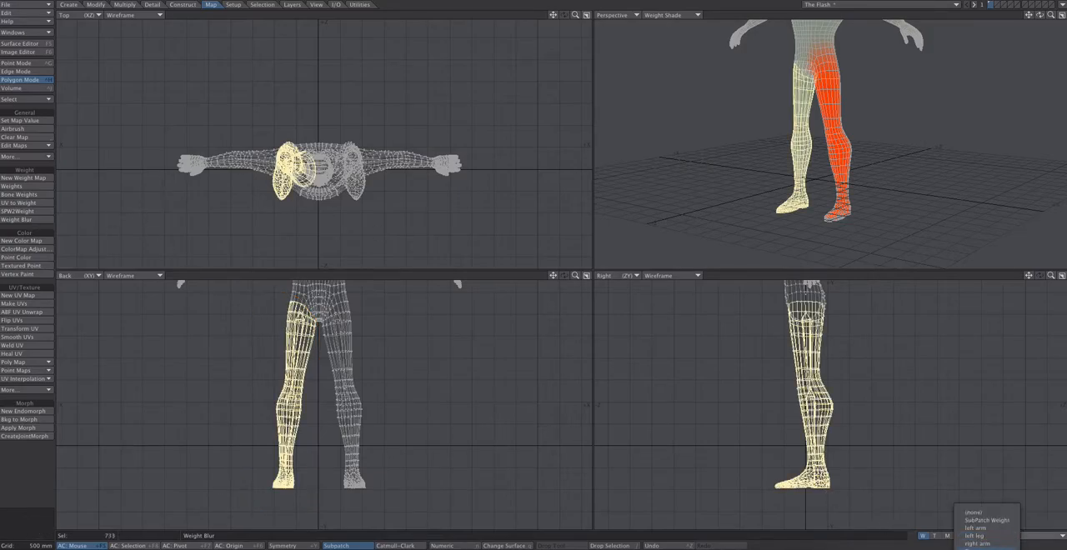
click(967, 546)
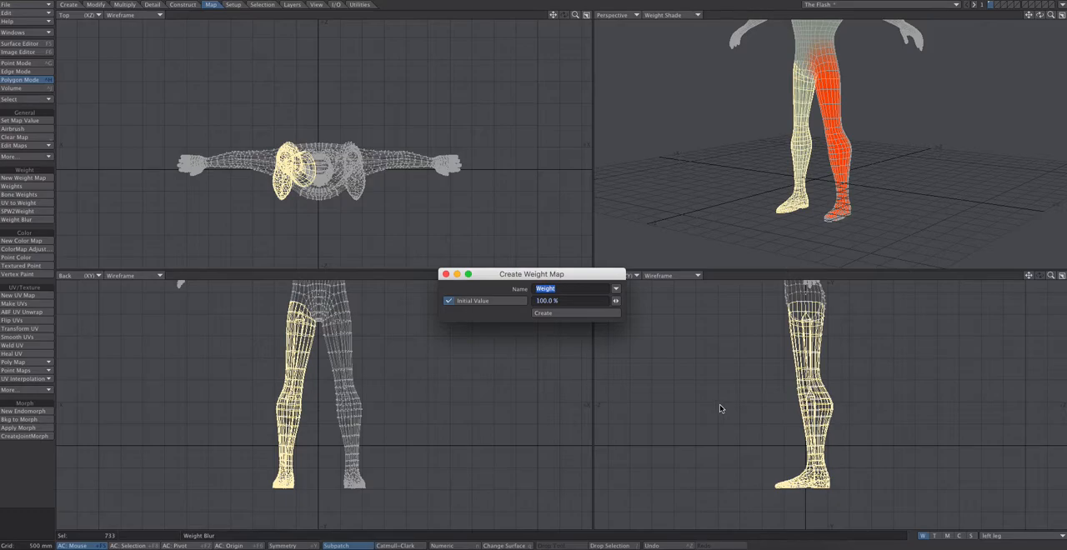
text(right leg)
key(Return)
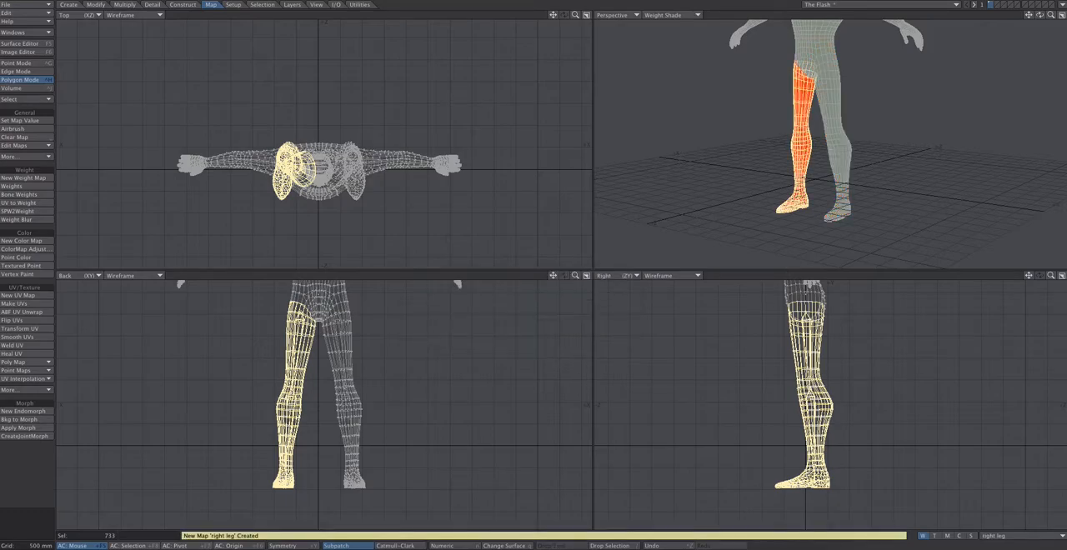
Clear the selection and apply Weight Blur to the right leg map with 10 iterations and Blur only with selection enabled
click(25, 476)
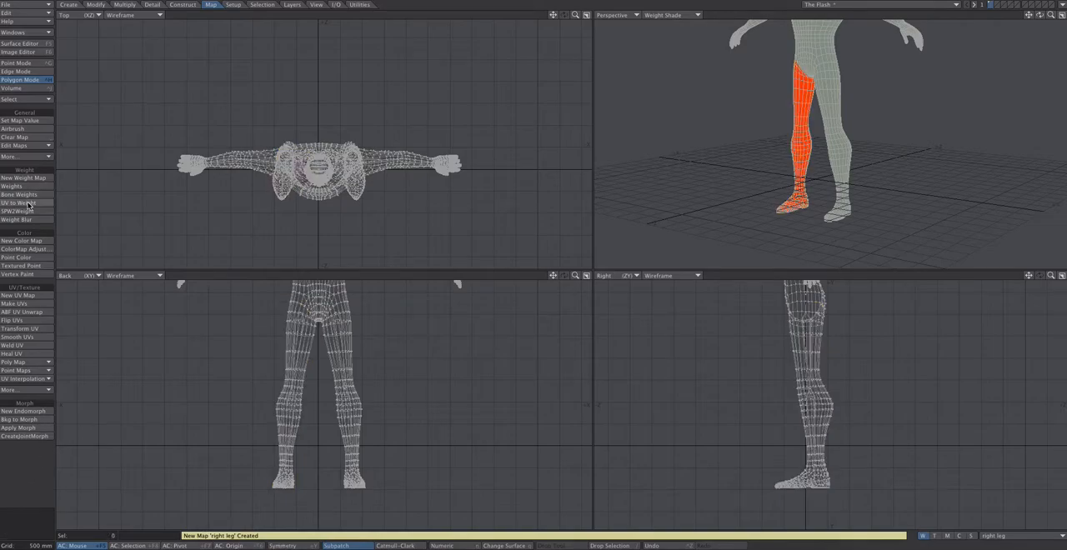
click(26, 221)
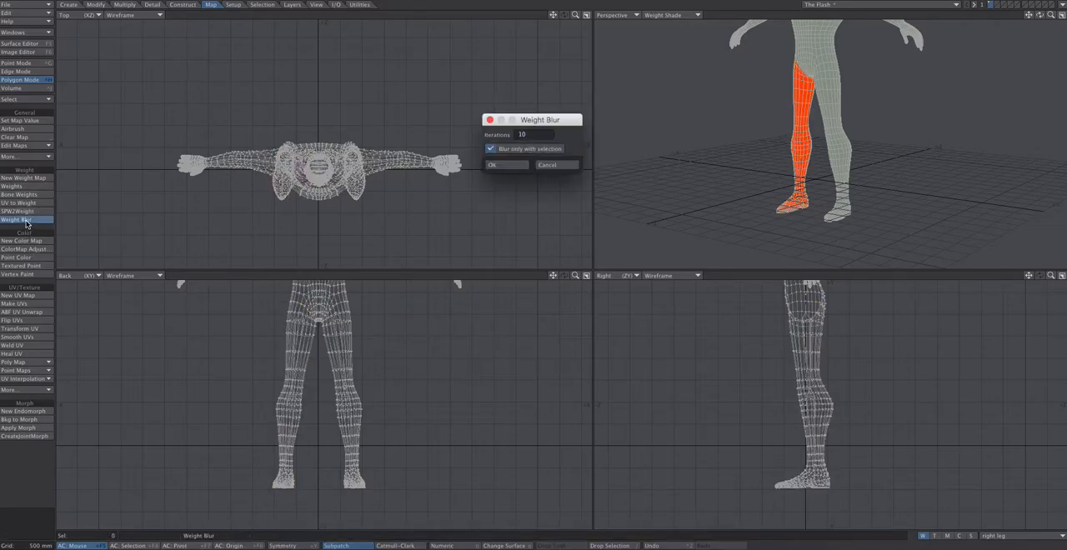
click(504, 164)
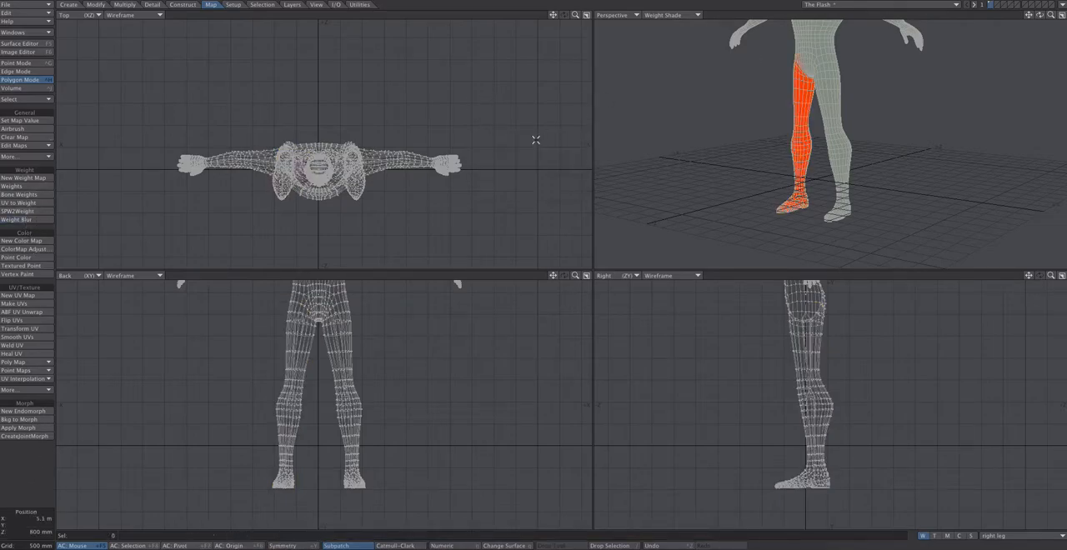
Select the head and neck polygons in the Back view and create a weight map named head with a 100% initial value
drag(1039, 15, 1023, 127)
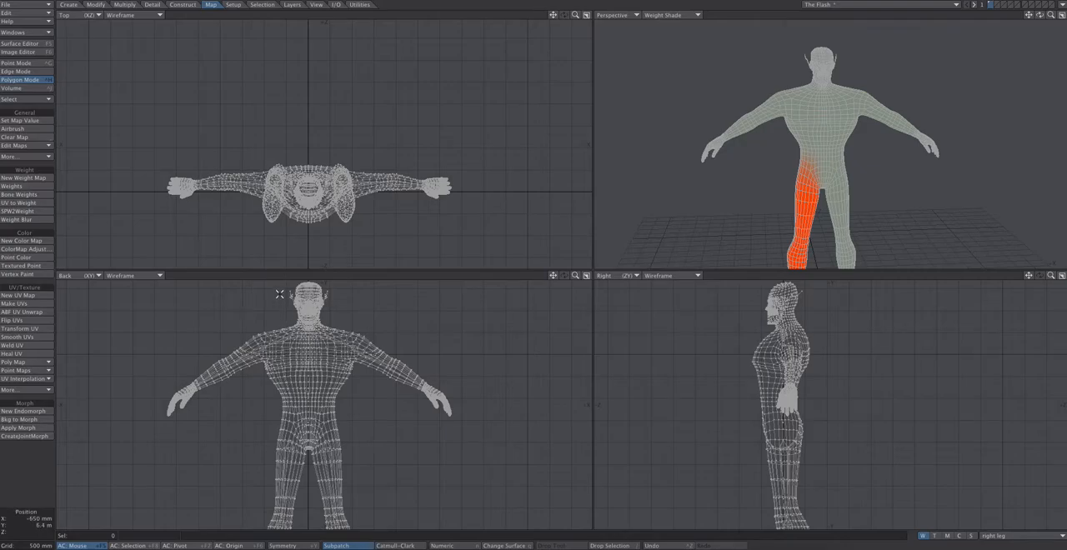
right_drag(309, 330, 349, 290)
right_drag(286, 270, 274, 292)
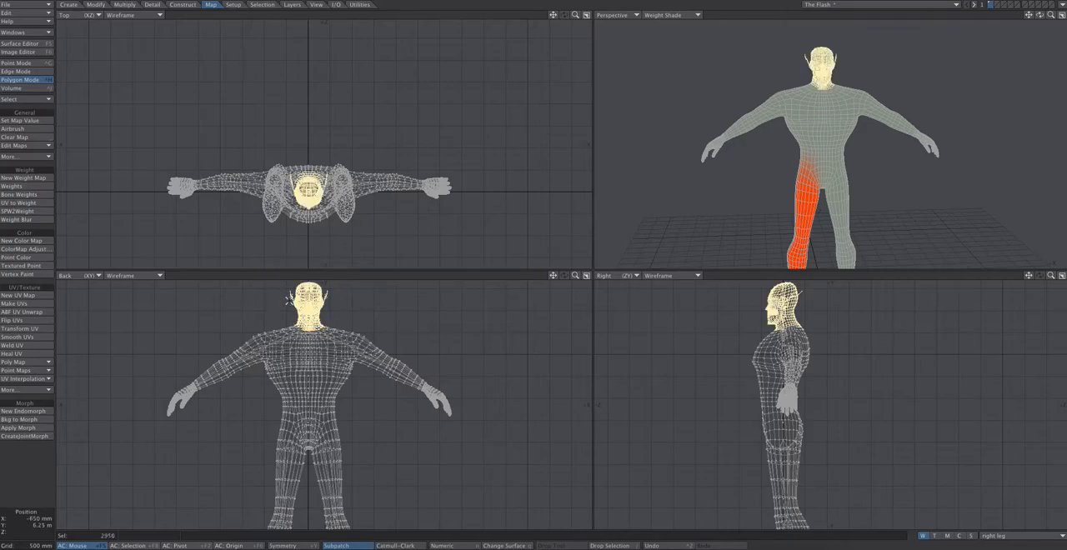
click(1000, 537)
click(999, 548)
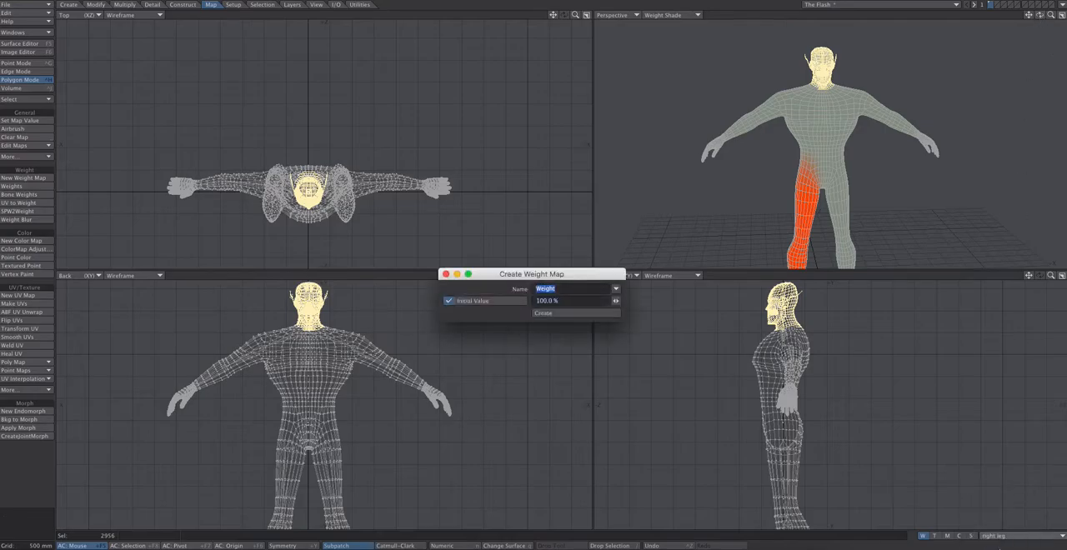
text(head)
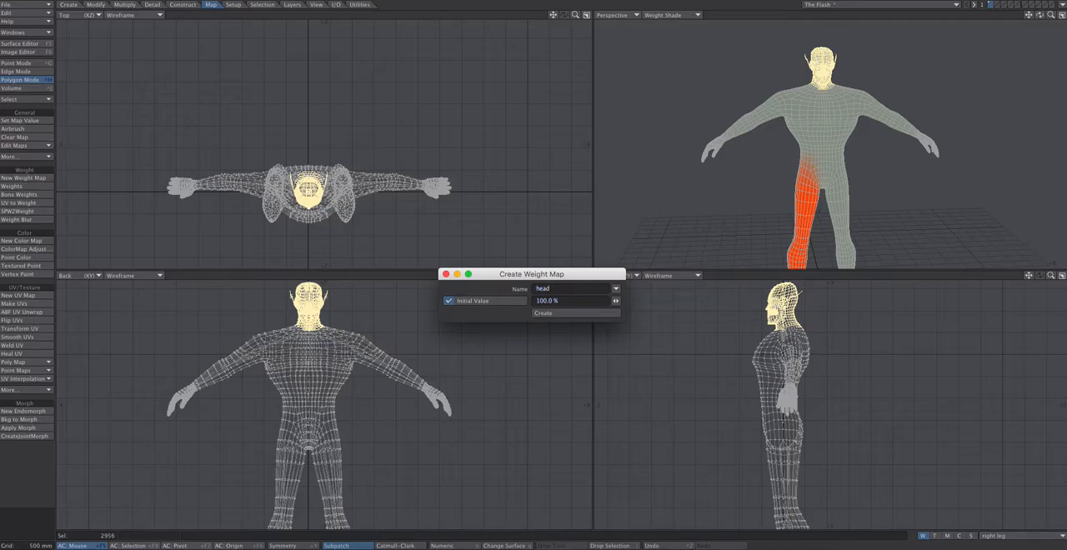
click(609, 315)
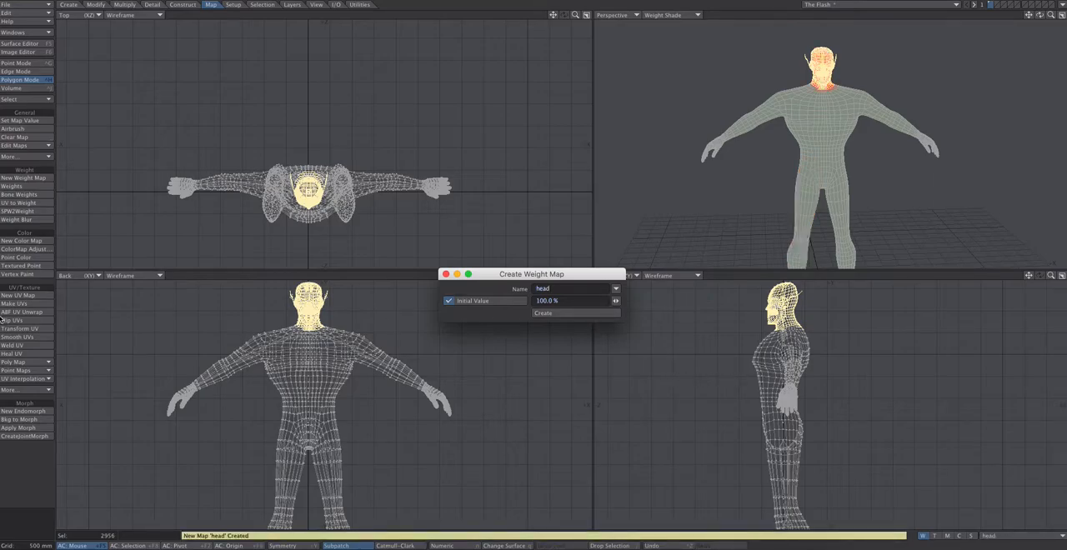
Clear the selection, apply Weight Blur to the head map with 10 iterations, and close the Create Weight Map dialog
click(44, 455)
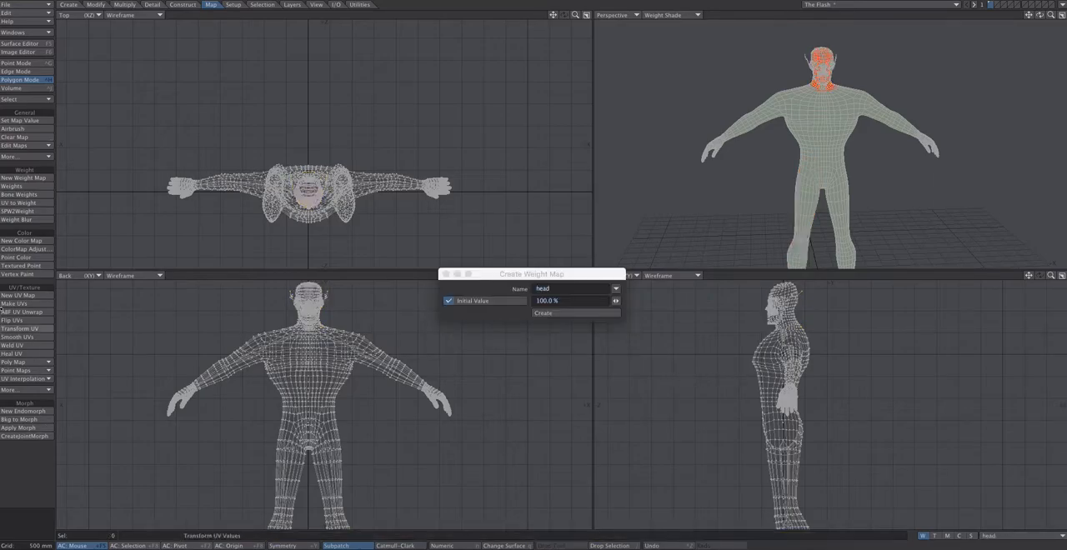
click(26, 220)
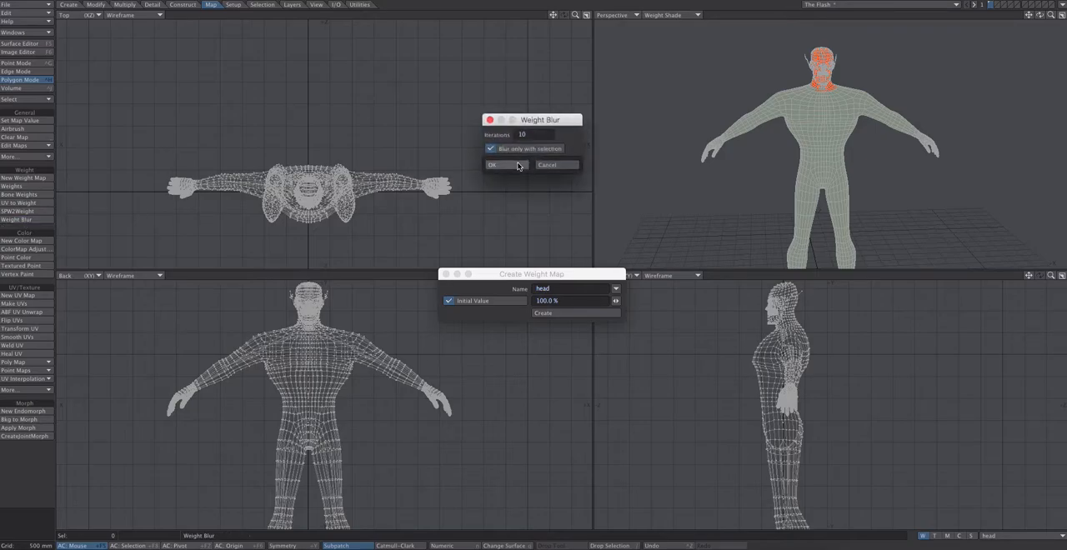
click(517, 166)
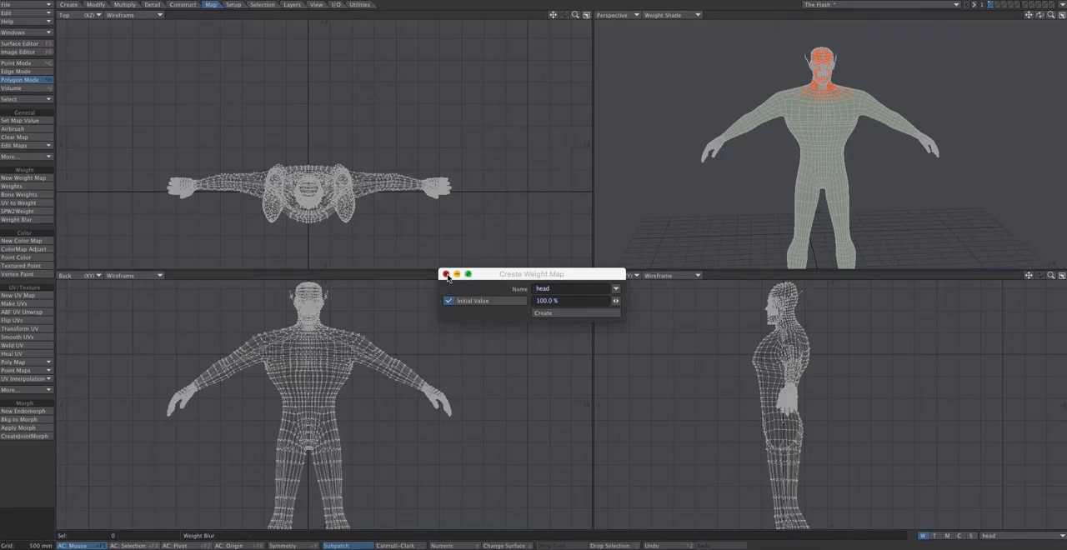
click(446, 275)
drag(1039, 15, 999, 15)
drag(1040, 15, 935, 15)
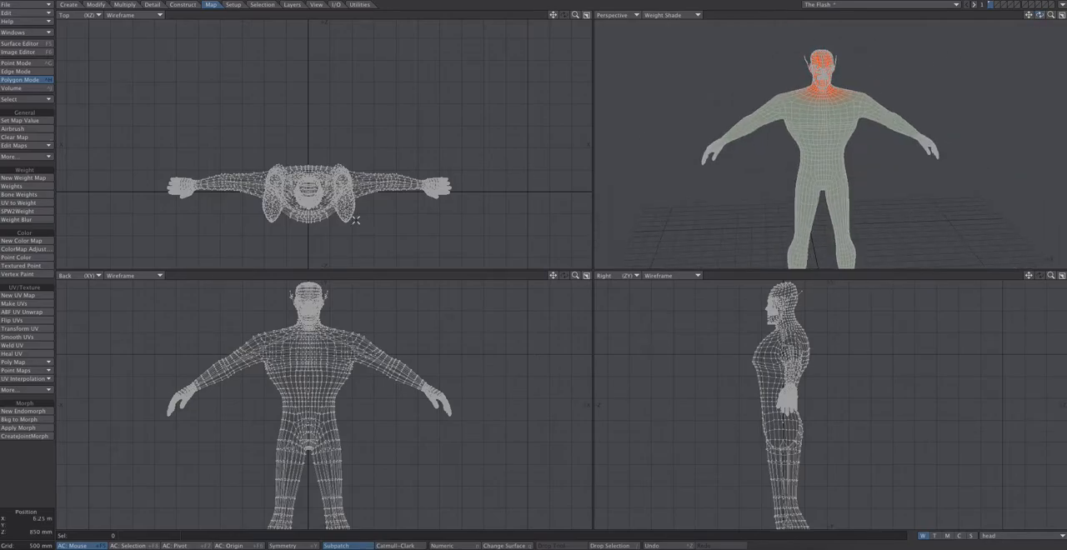
Review the list of weight maps without changing the active one and save the Flash object
click(992, 536)
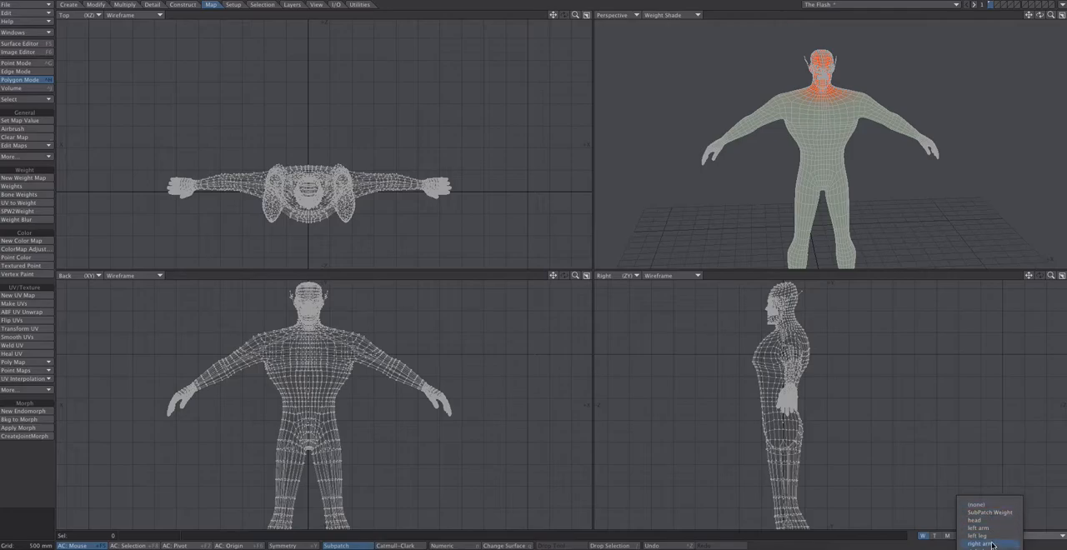
click(967, 472)
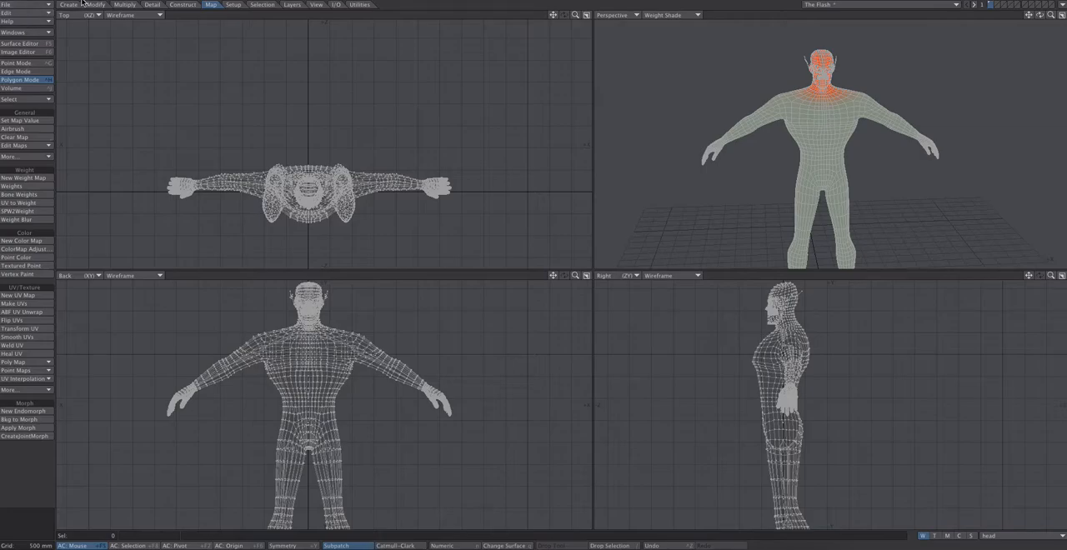
click(33, 5)
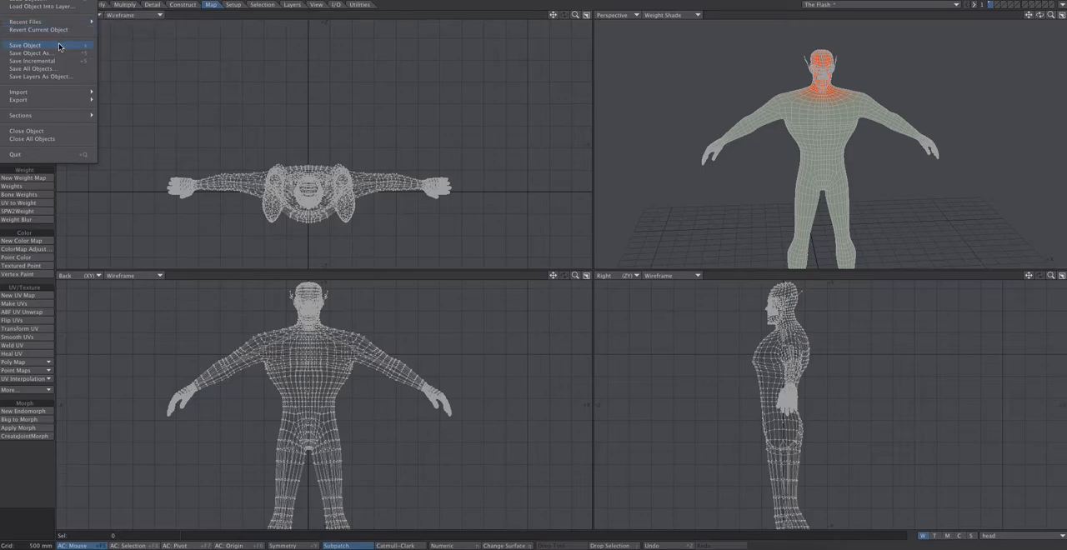
click(58, 45)
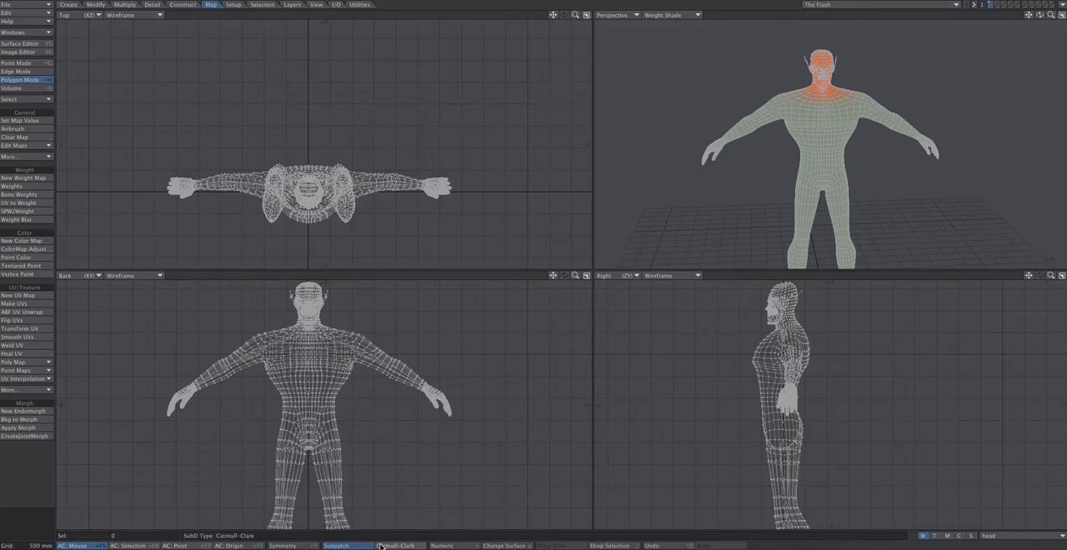
Switch to Layout, open the current bone's properties beside the character, and look through the available bone weight maps
click(1062, 8)
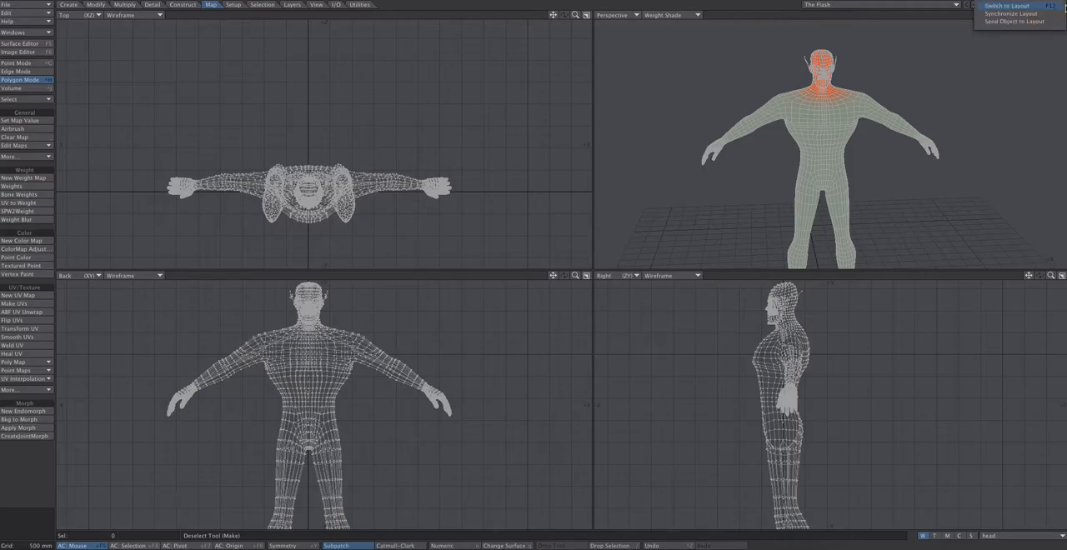
click(1045, 6)
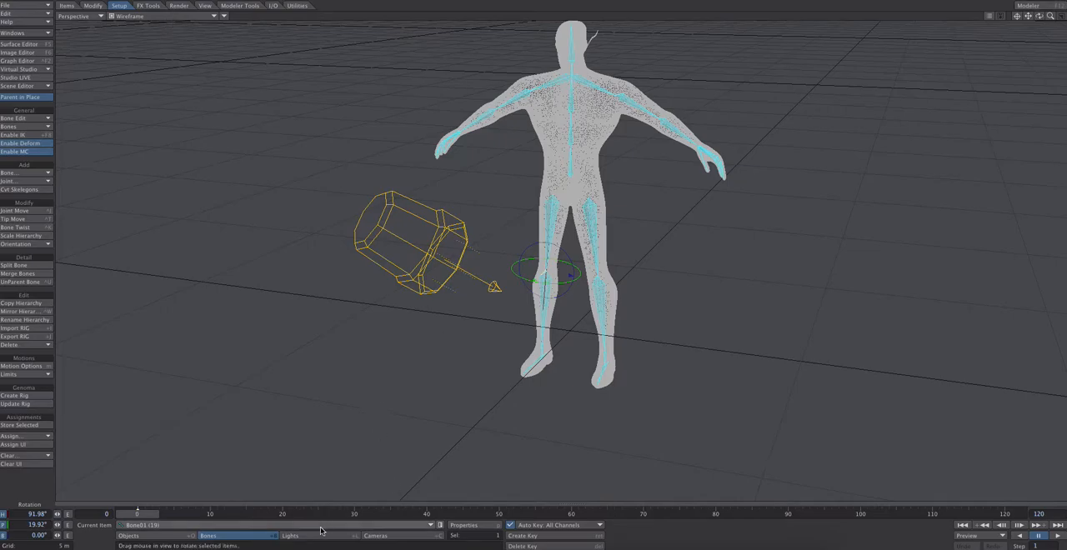
click(475, 528)
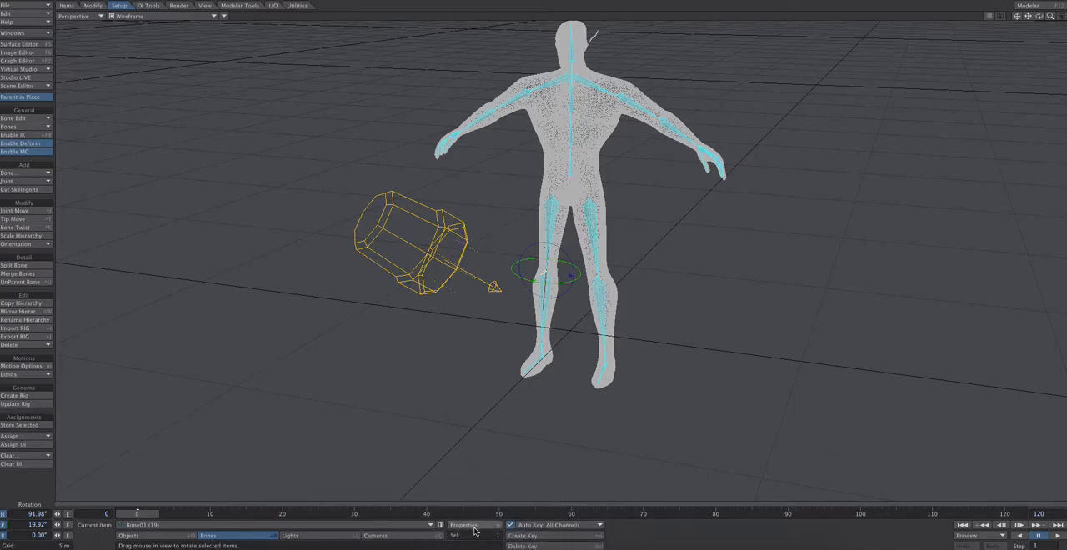
click(898, 238)
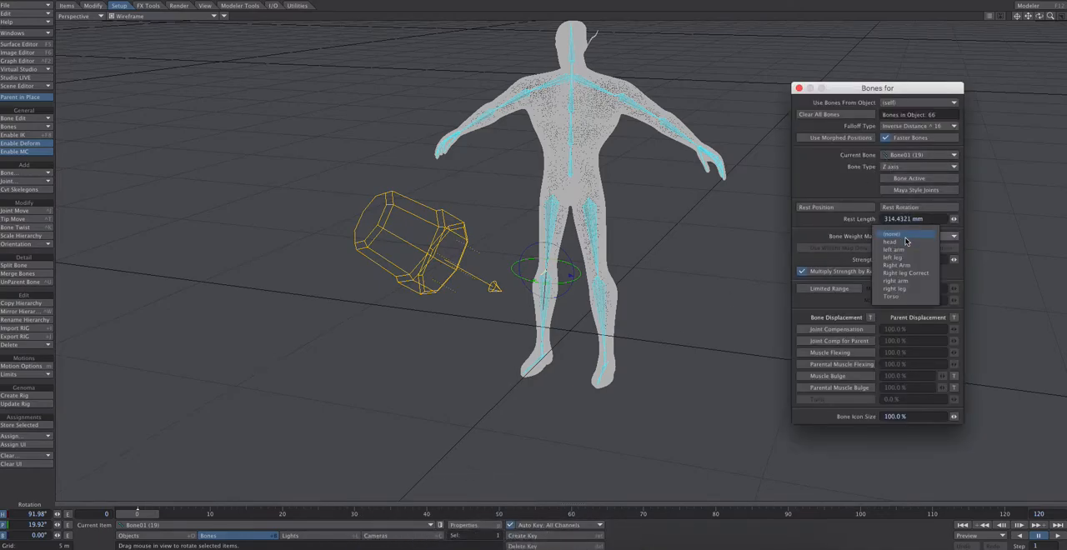
click(889, 238)
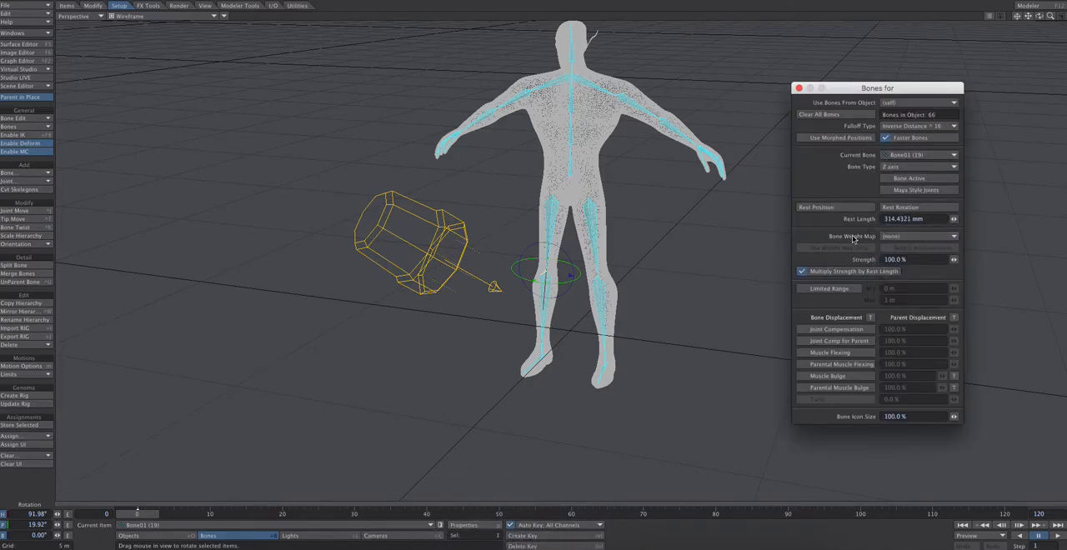
drag(861, 90, 828, 75)
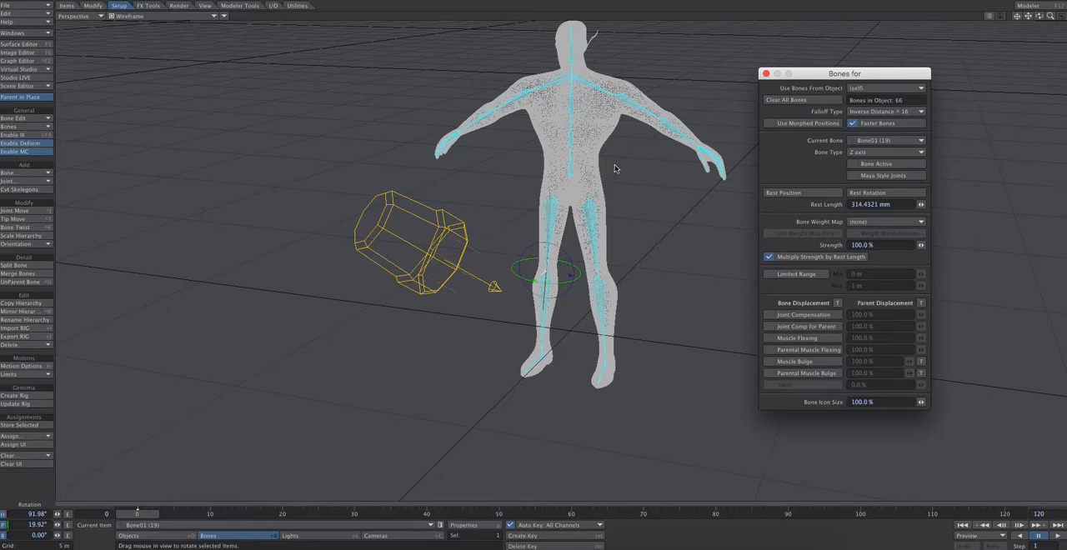
Select the upper bone of the left thigh and set its bone weight map to left leg
click(590, 216)
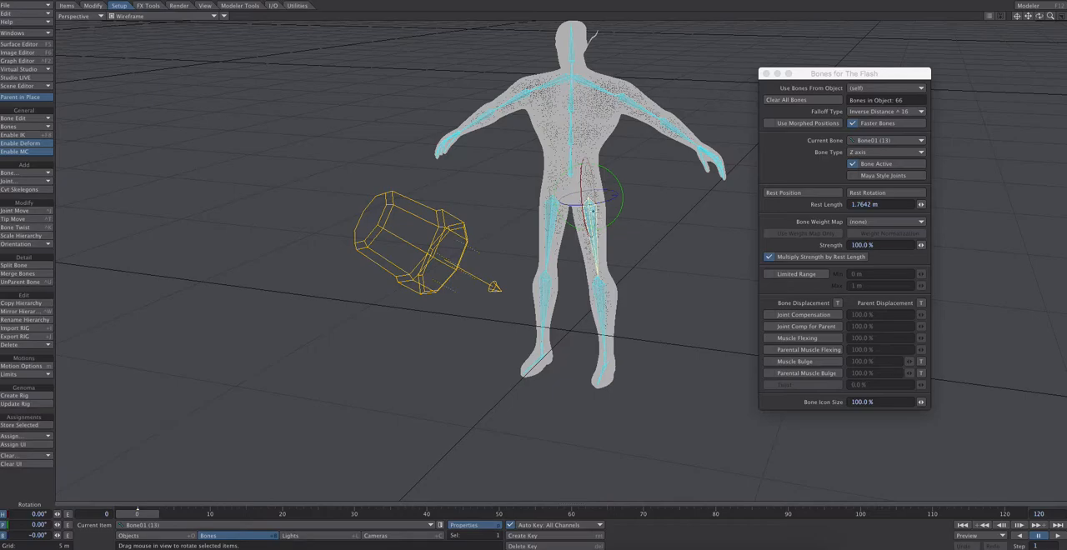
click(869, 222)
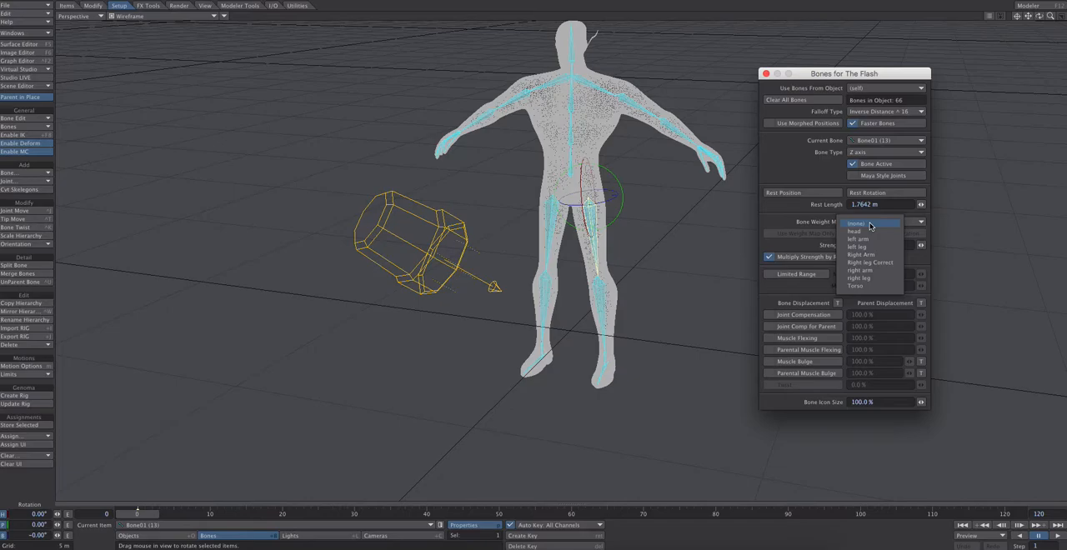
click(870, 240)
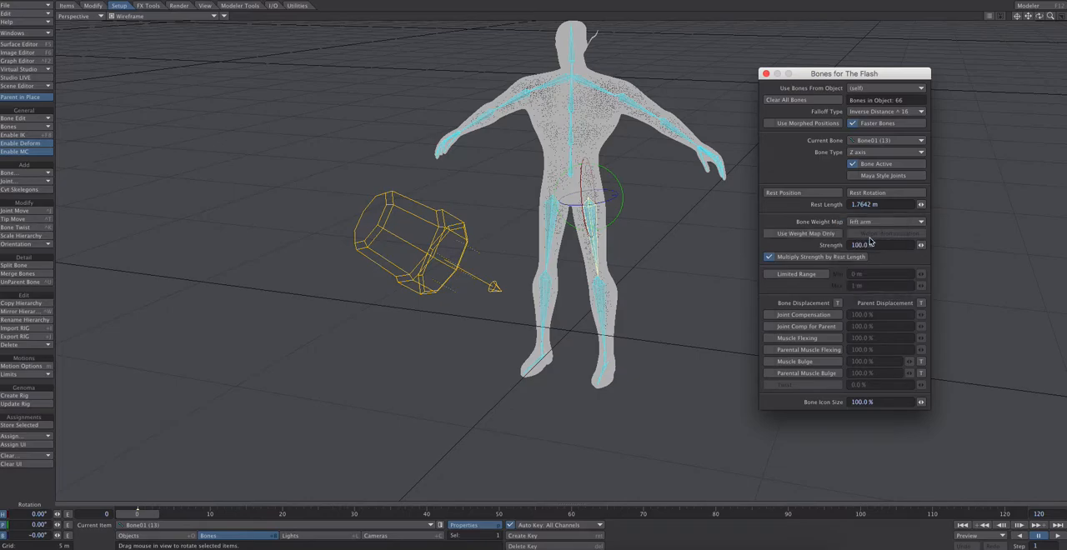
click(871, 225)
click(872, 231)
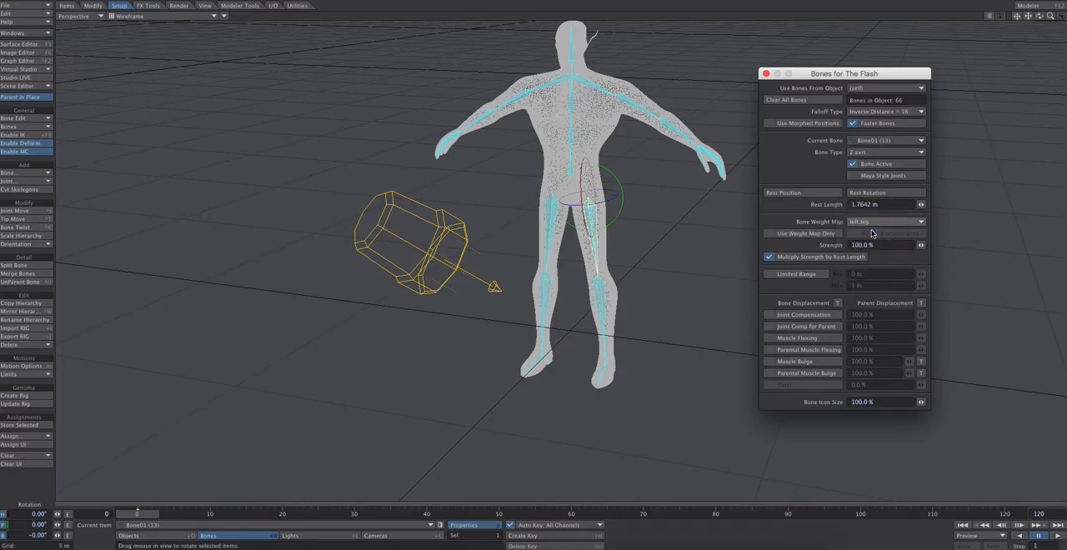
Enable Bone Weight Shade for the Perspective viewport
click(226, 17)
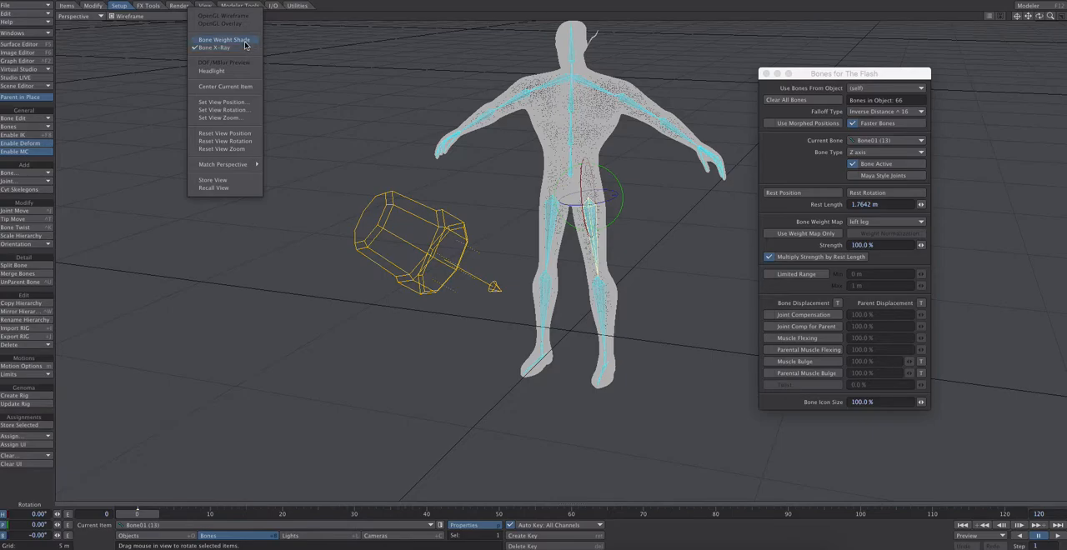
click(246, 42)
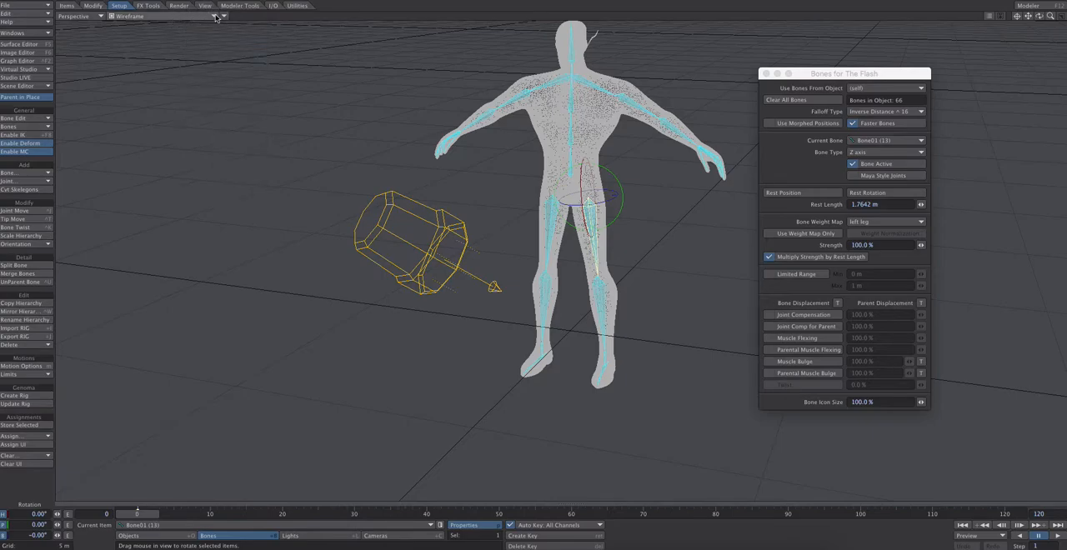
Set the Perspective viewport's display mode to Textured Shaded Solid
click(116, 16)
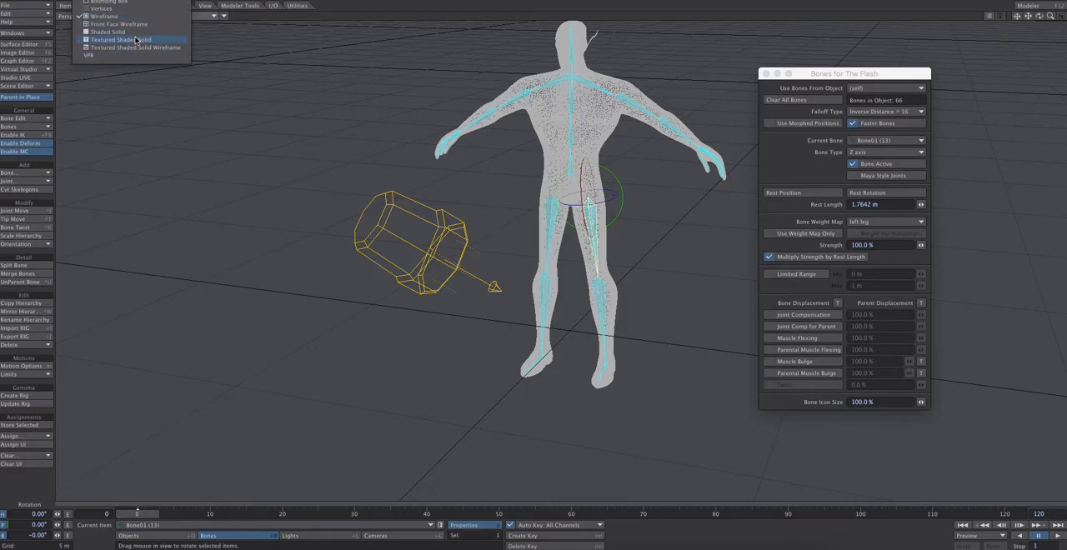
click(137, 40)
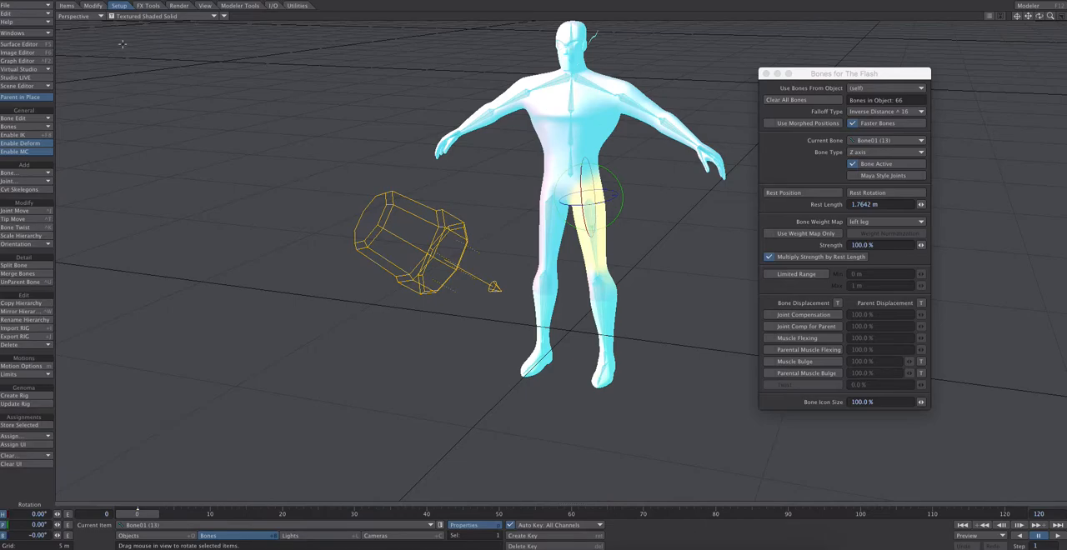
Open the Scene Editor and show its channel properties instead of the dope sheet
click(23, 86)
click(41, 88)
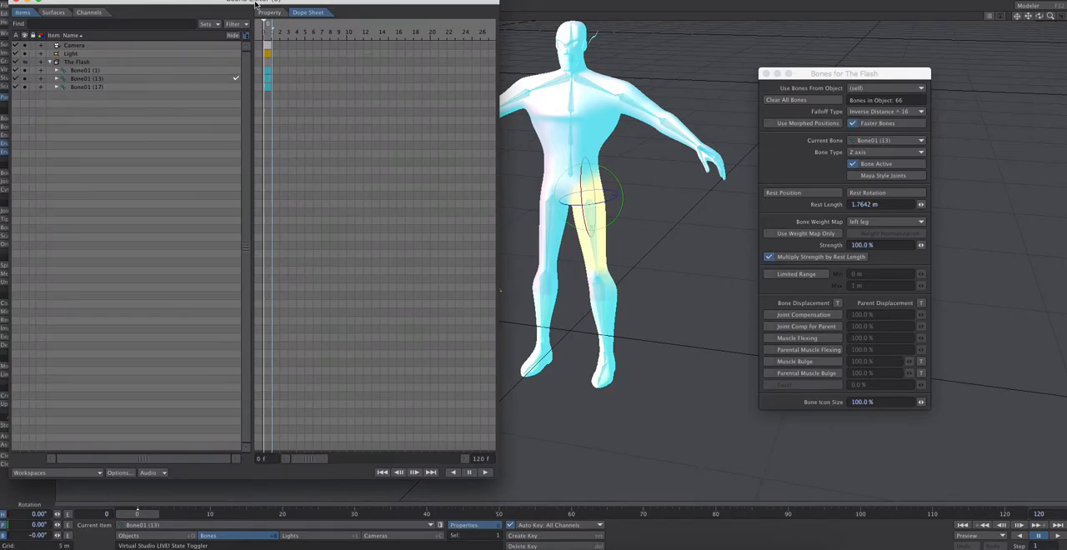
drag(215, 6, 269, 23)
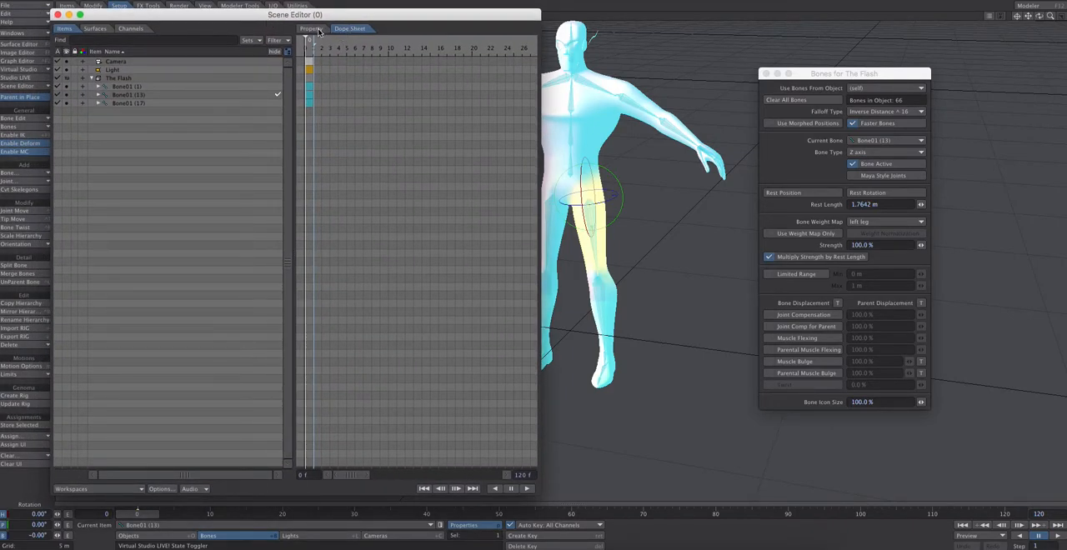
click(321, 31)
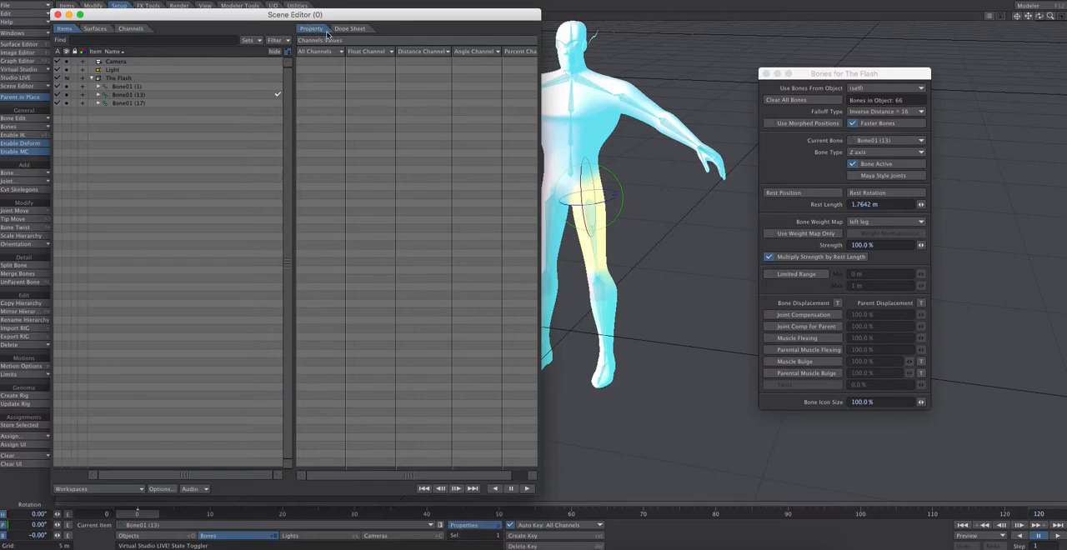
Expand The Flash's three root bone chains through the spine, shoulders and first arm down to Bone06 (1)
click(99, 103)
click(99, 95)
click(99, 87)
click(104, 144)
click(104, 120)
click(105, 95)
click(111, 103)
click(119, 111)
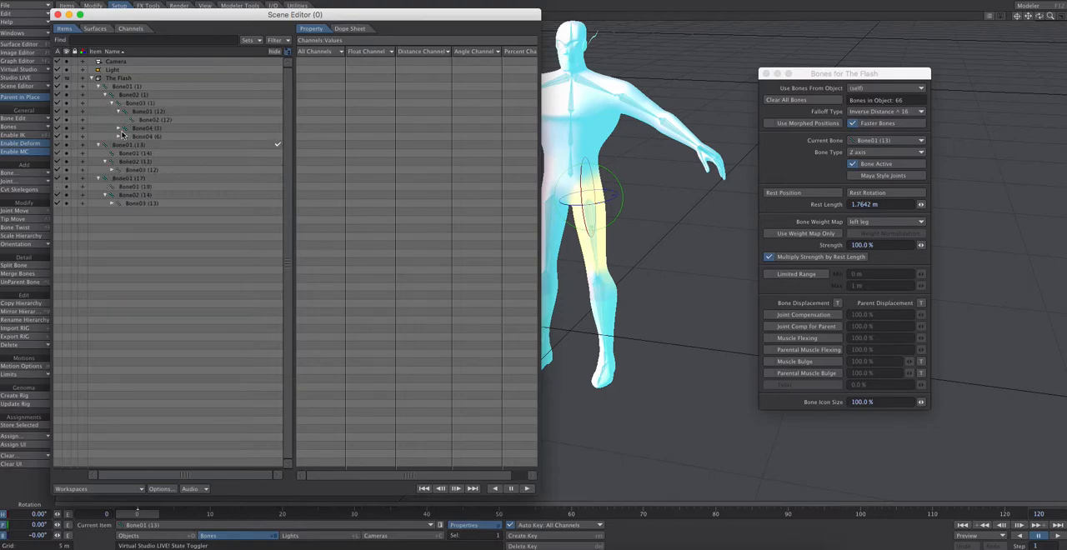
click(119, 129)
click(120, 145)
click(125, 153)
click(125, 136)
click(132, 145)
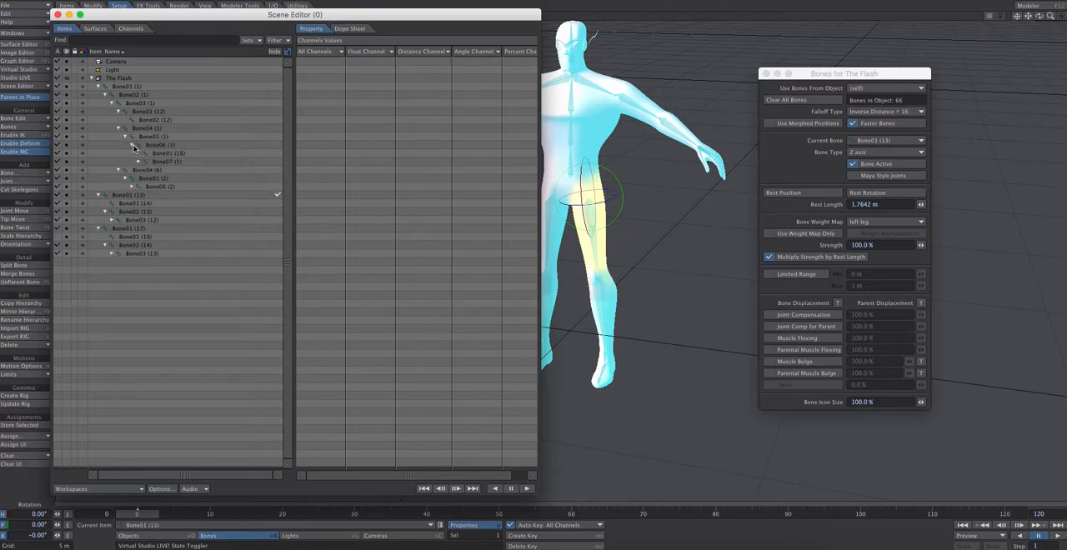
Expand Bone07 (1) and all five finger chains beneath it down to their last bones
click(138, 161)
click(145, 202)
click(145, 194)
click(145, 186)
click(145, 178)
click(145, 170)
click(154, 194)
click(153, 178)
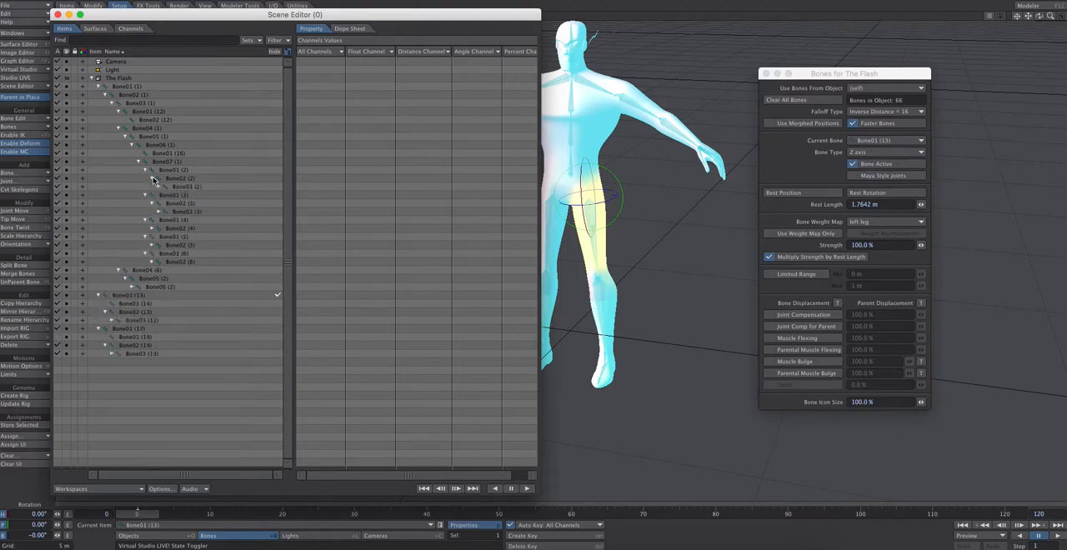
click(162, 187)
click(162, 220)
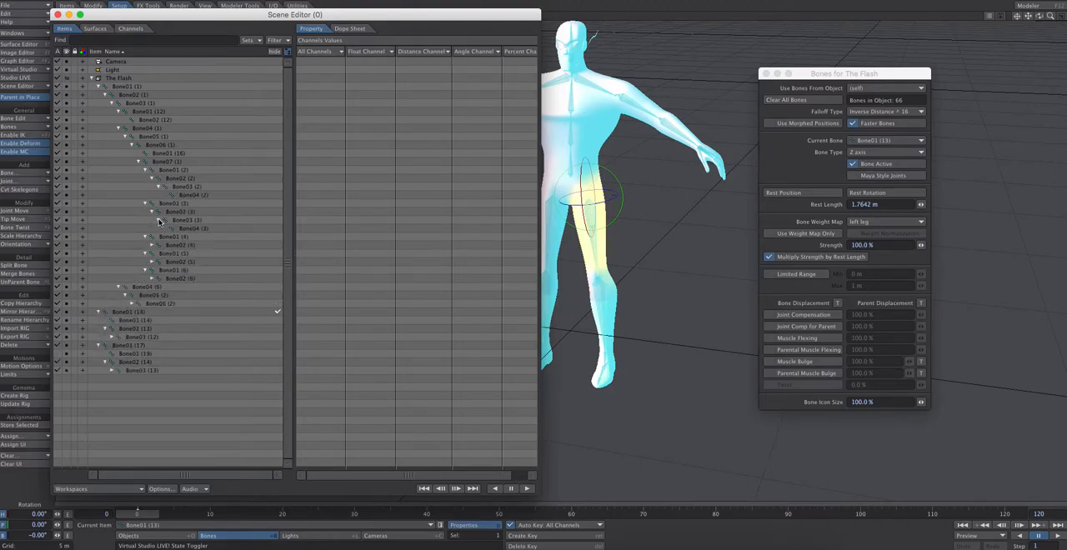
click(151, 246)
click(157, 254)
click(152, 279)
click(152, 303)
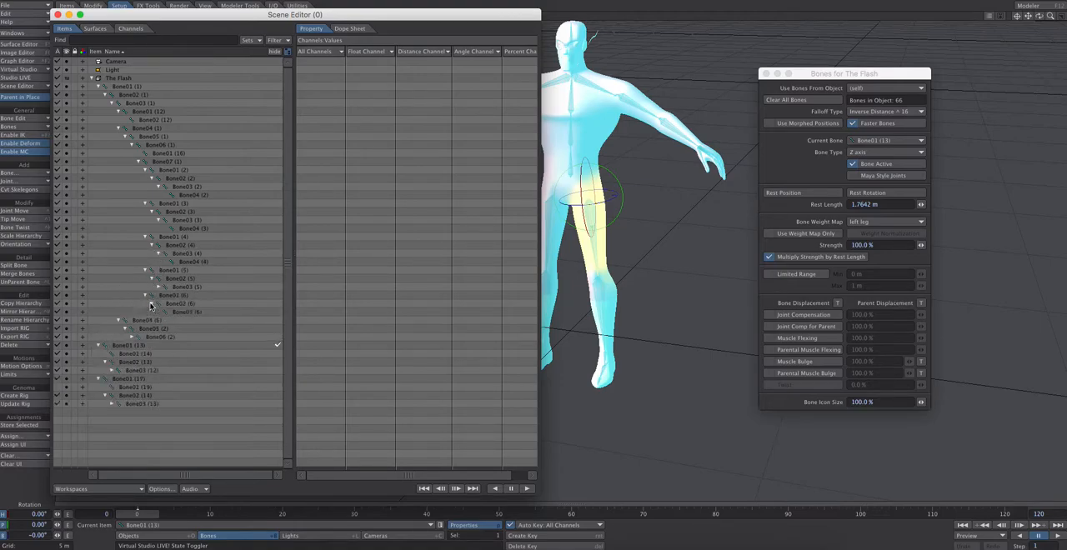
click(158, 288)
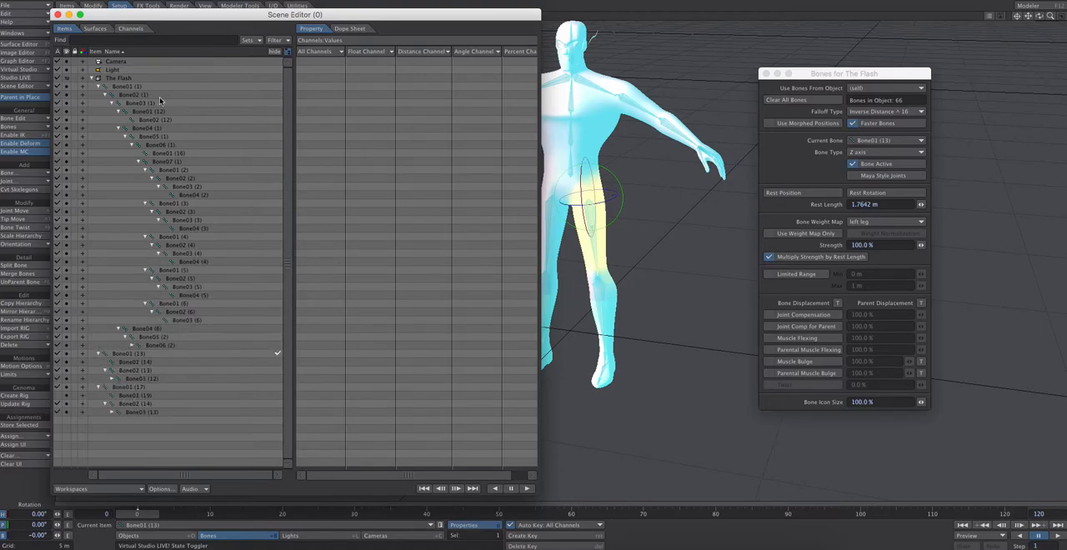
Expand Bone06 (2), Bone07 (2) and the five finger chains of the second hand down to their last bones
click(138, 345)
click(146, 353)
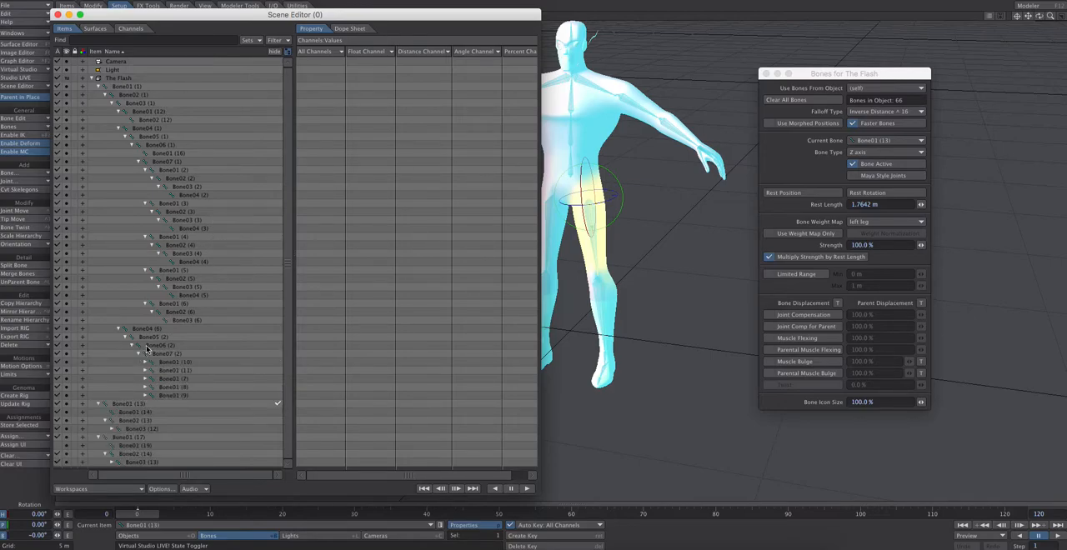
click(146, 395)
click(145, 386)
click(146, 379)
click(146, 370)
click(146, 362)
scroll(154, 381, down, 2)
click(154, 338)
click(158, 346)
click(153, 370)
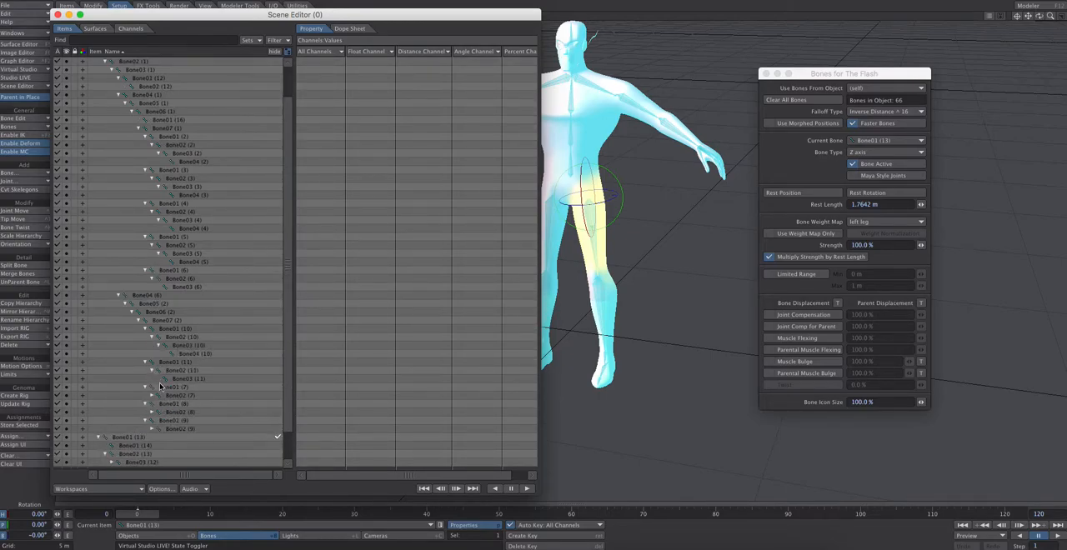
click(152, 395)
click(158, 404)
click(154, 428)
click(159, 437)
scroll(161, 442, down, 1)
scroll(165, 422, down, 4)
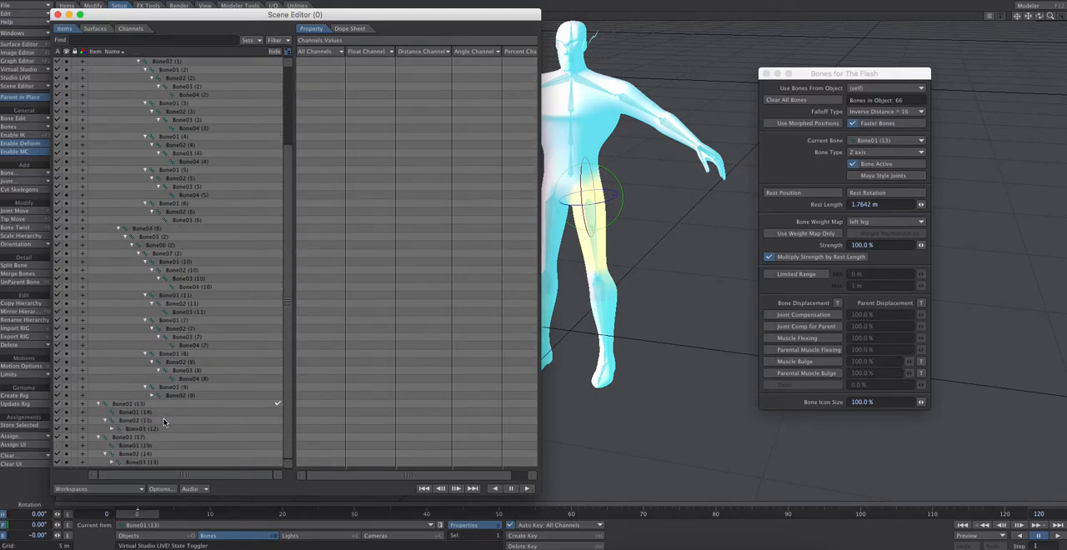
click(153, 397)
scroll(157, 396, down, 1)
click(158, 395)
scroll(158, 396, down, 1)
Expand the remaining lower-leg and foot bones of both leg chains in the hierarchy
click(117, 428)
scroll(118, 429, down, 2)
click(125, 428)
scroll(130, 429, down, 1)
click(116, 462)
scroll(119, 463, down, 2)
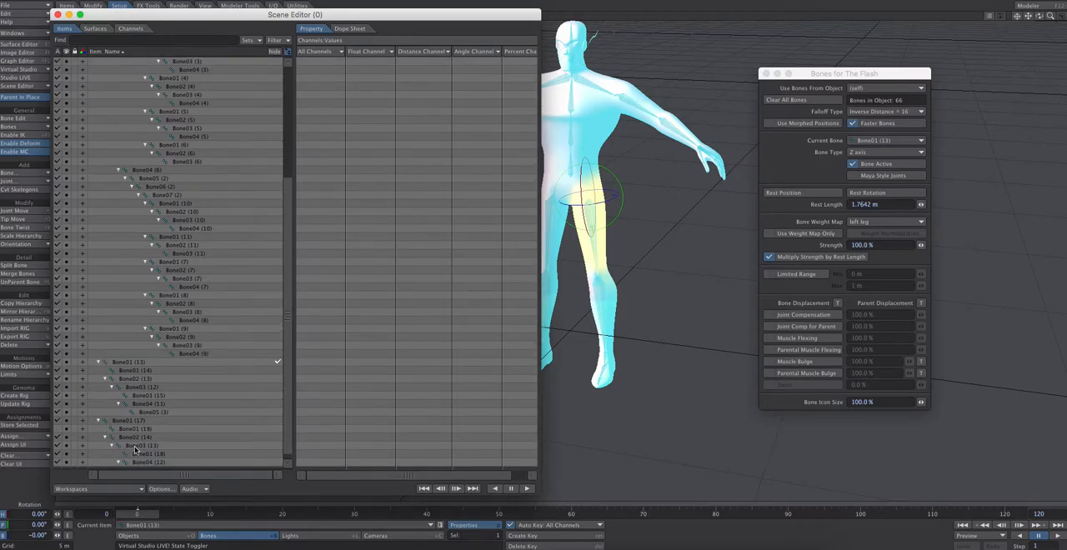
Select Bone01 (13) in the hierarchy, then narrow the Scene Editor and place it beside the character
click(130, 363)
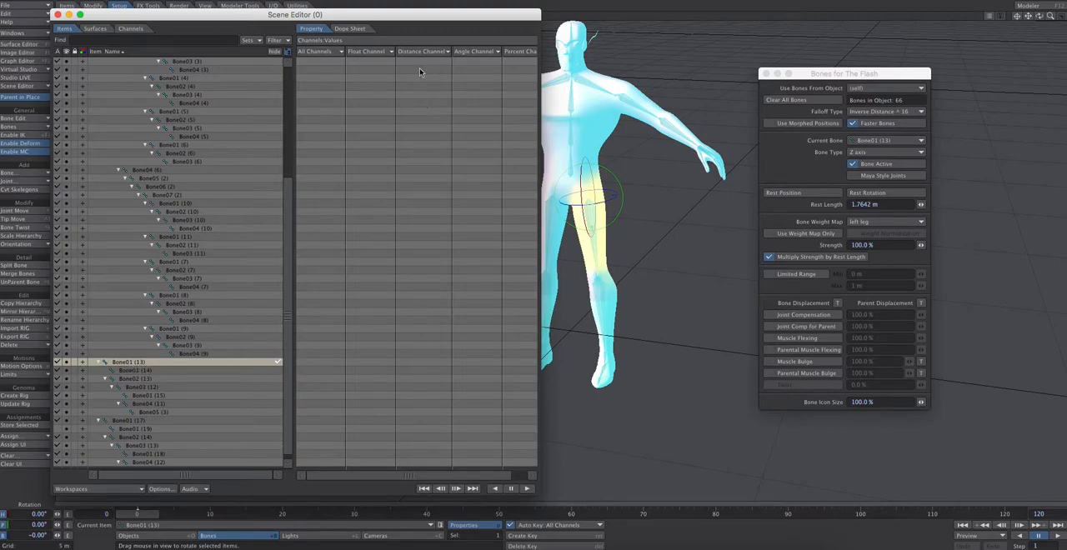
drag(414, 23, 363, 10)
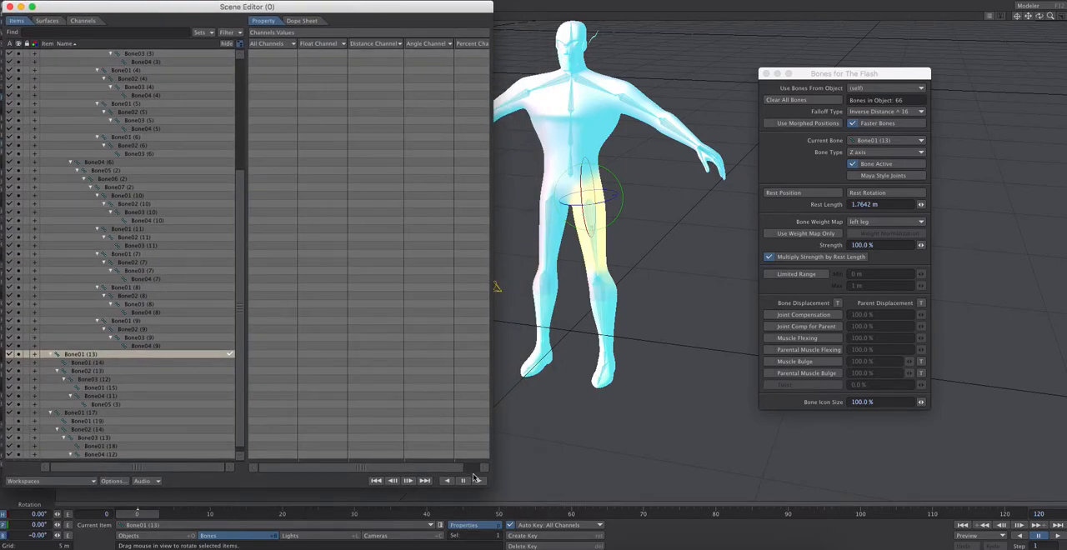
drag(488, 484, 398, 478)
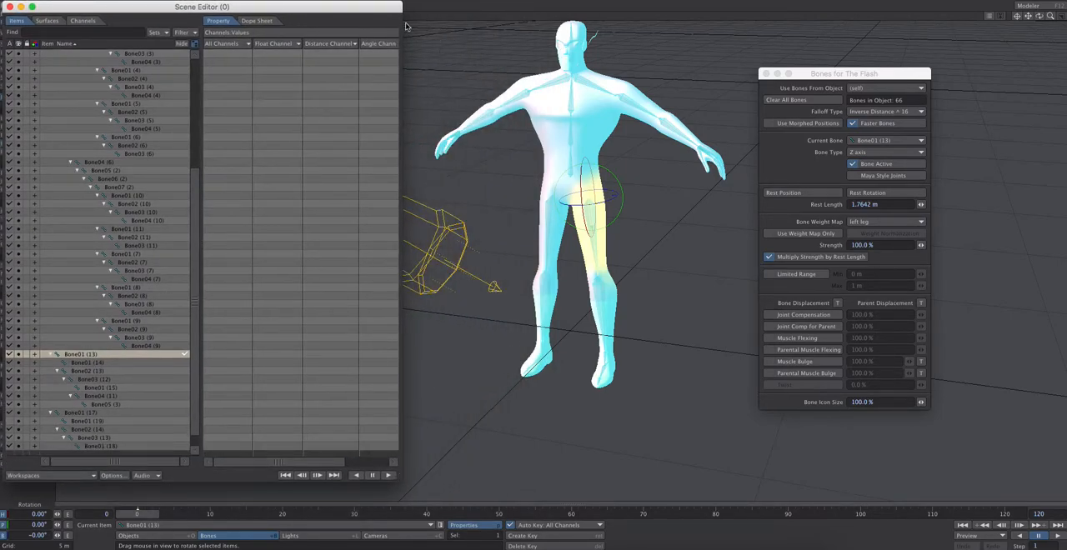
drag(317, 10, 370, 10)
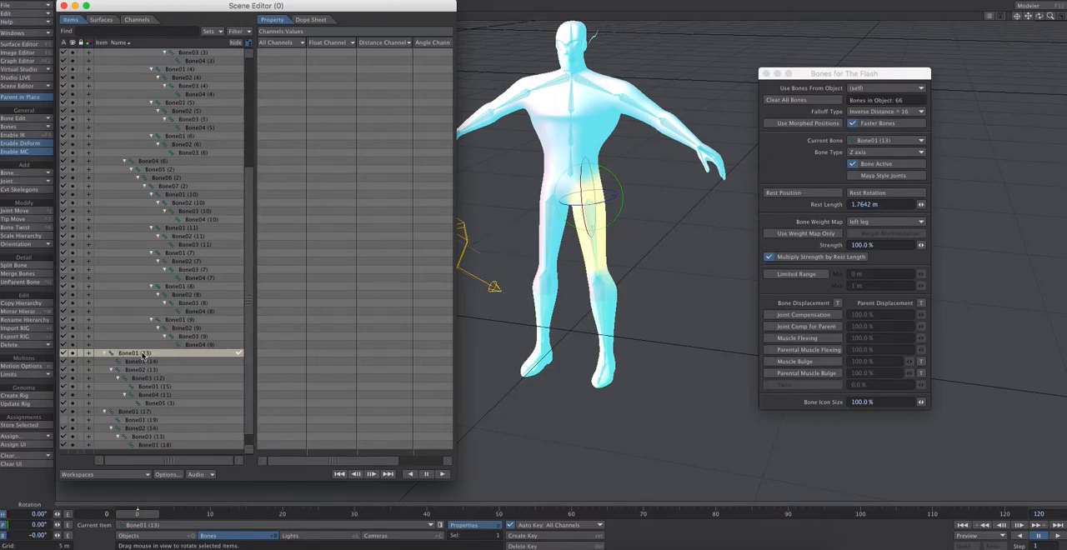
Rename the left thigh bone Bone01 (13) as left leg
right_click(142, 355)
mouse_move(152, 377)
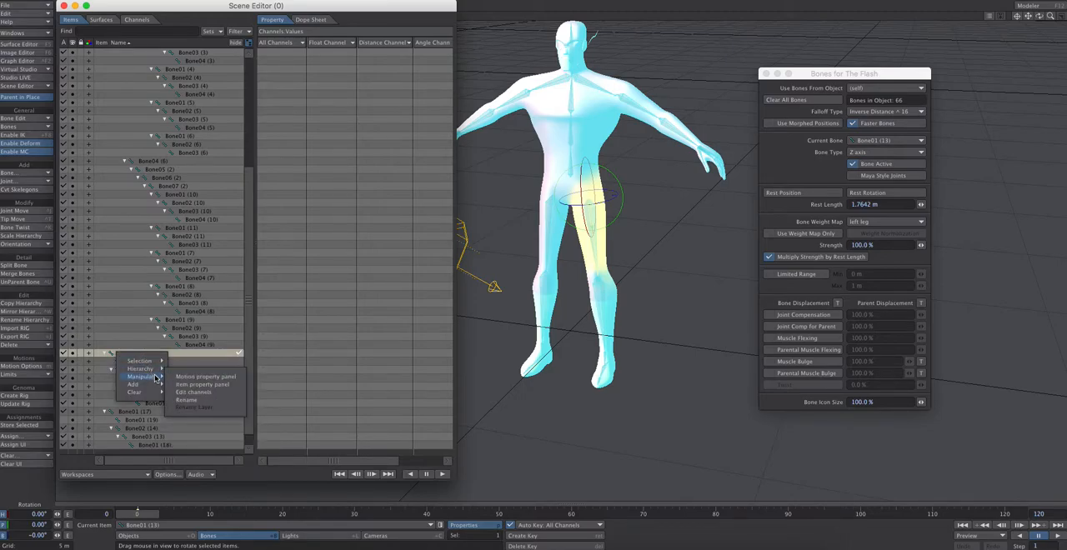
click(192, 400)
text(left leg)
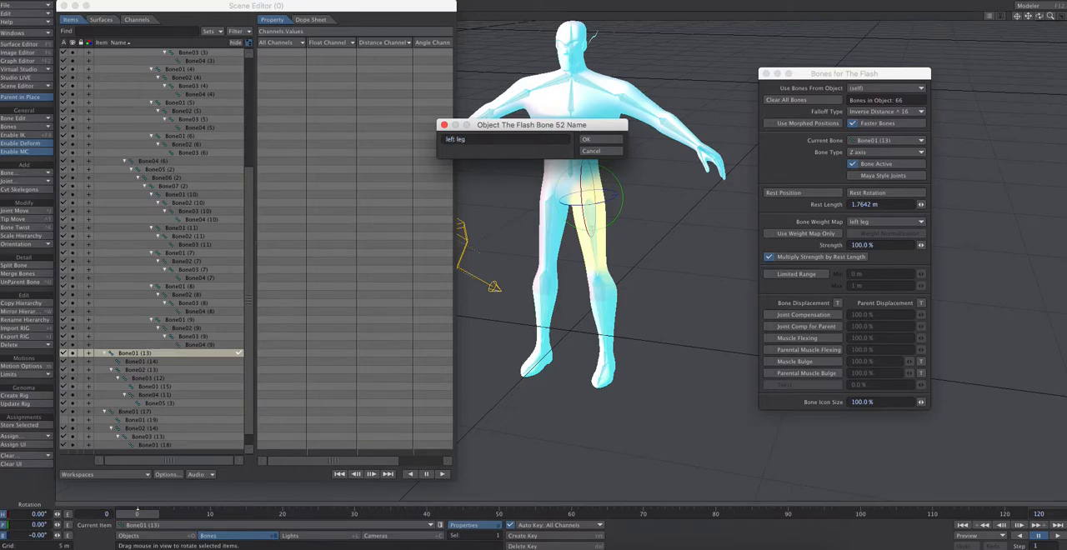
key(Return)
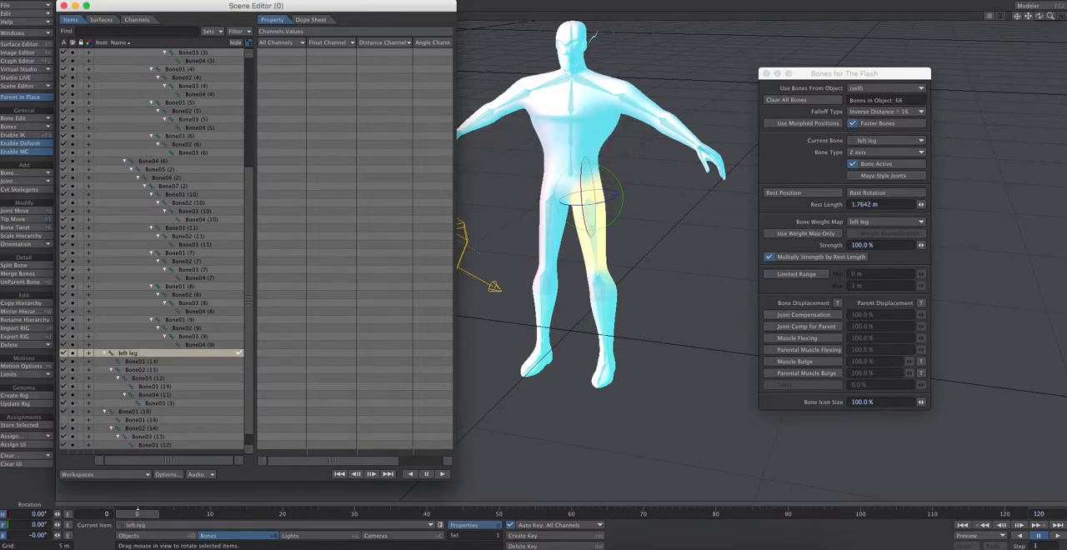
Rename the root bone of the right thigh as right leg
click(129, 411)
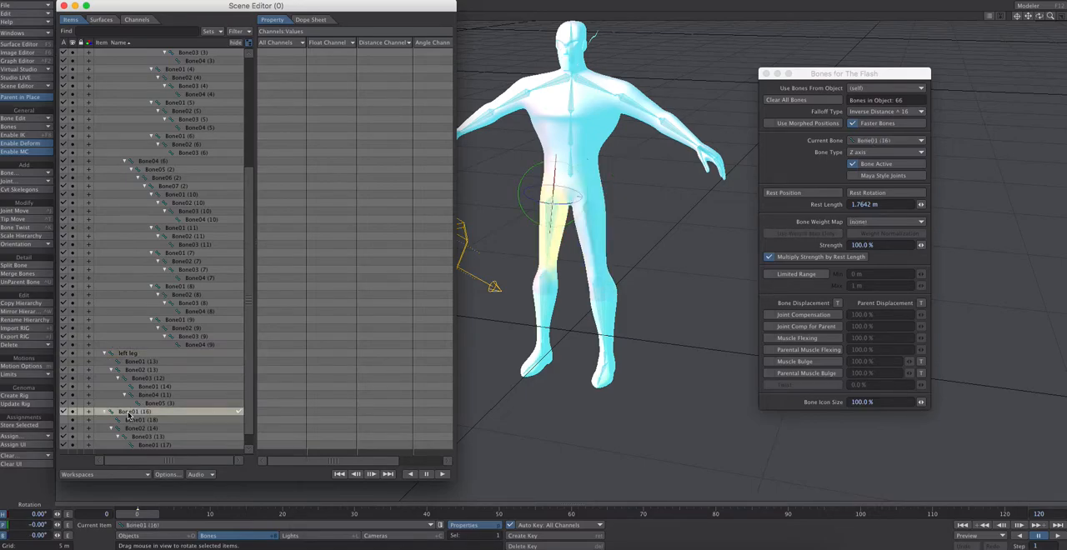
right_click(129, 414)
mouse_move(136, 436)
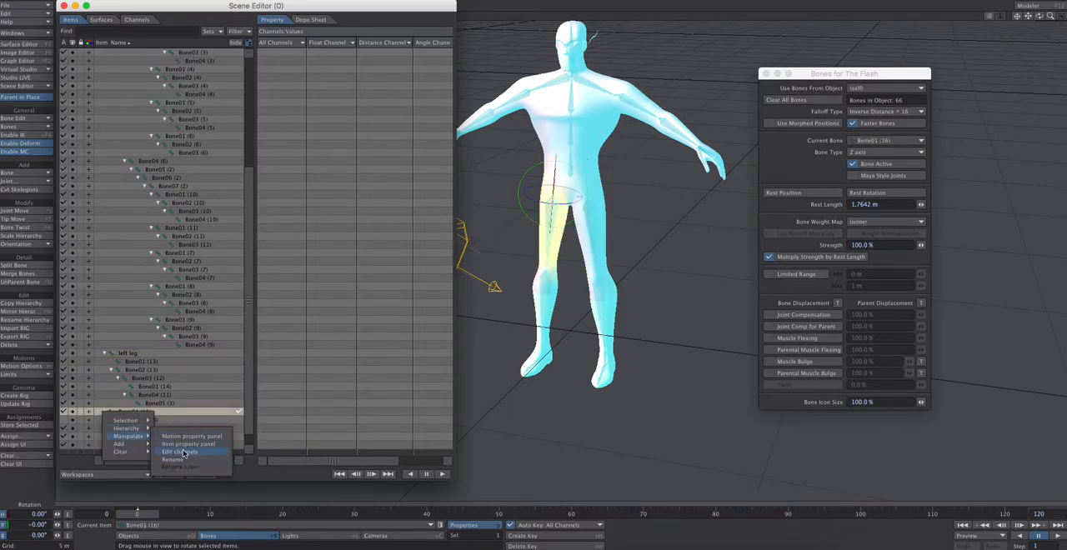
click(182, 459)
text(right leg)
key(Return)
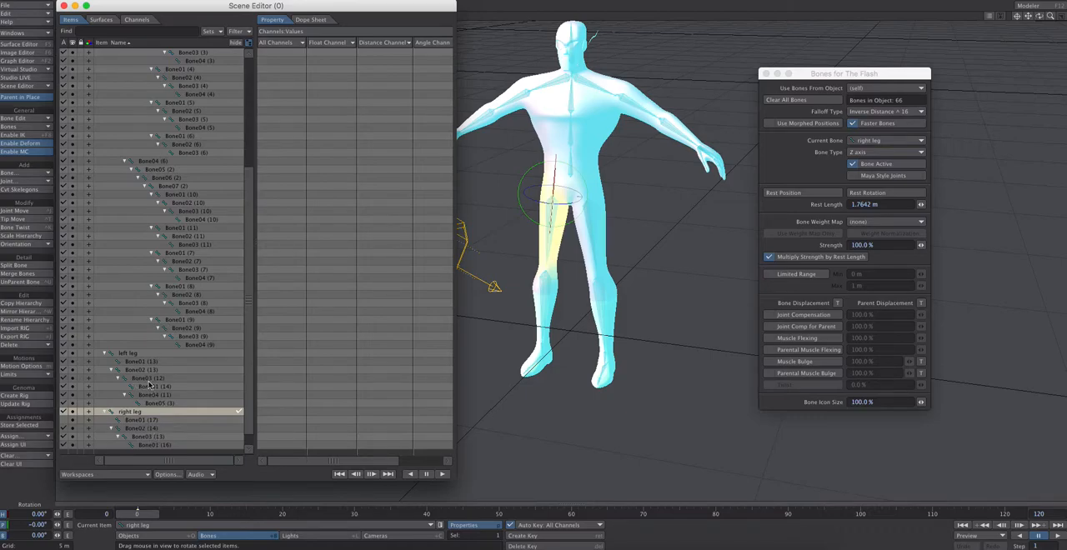
Find the right upper arm bone, Bone06 (2), in the hierarchy and rename it as right arm
click(172, 228)
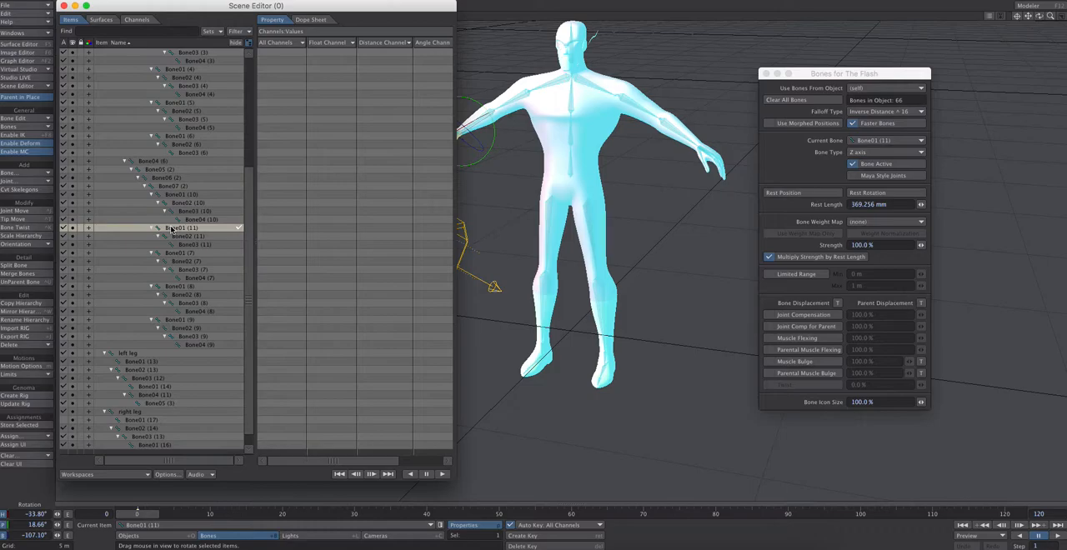
drag(207, 7, 163, 10)
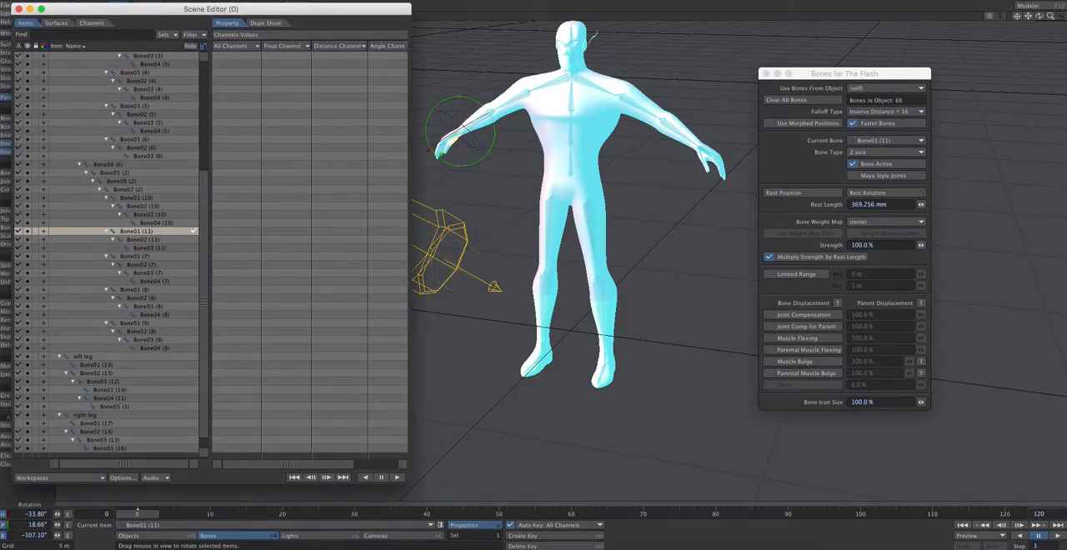
drag(1037, 18, 797, 94)
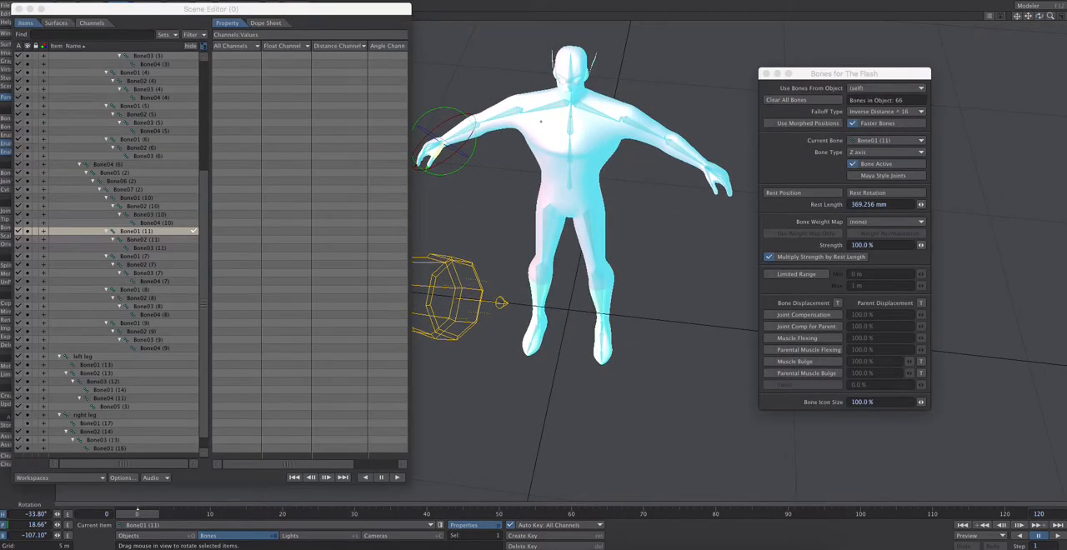
click(110, 164)
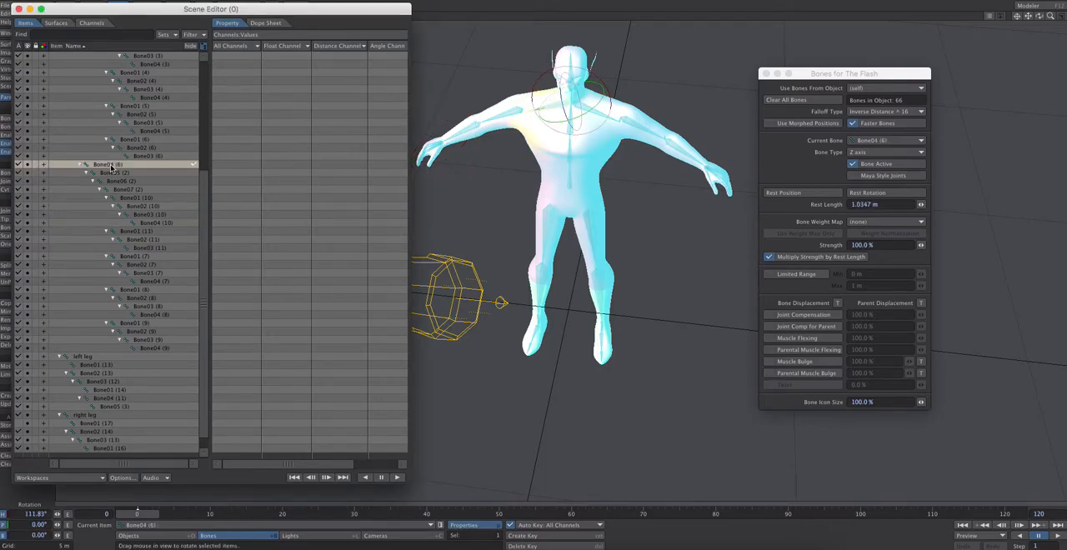
click(110, 173)
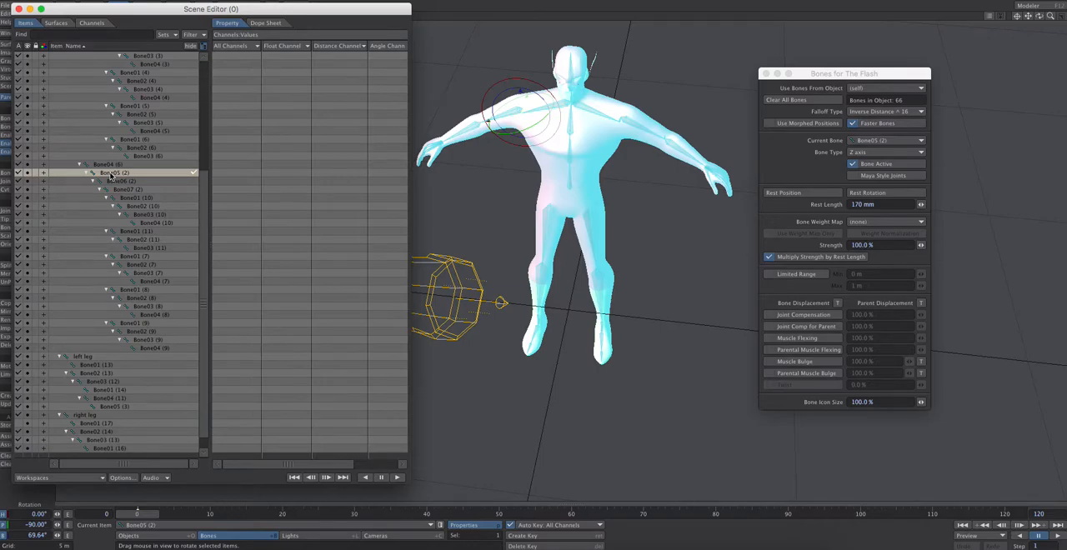
click(115, 182)
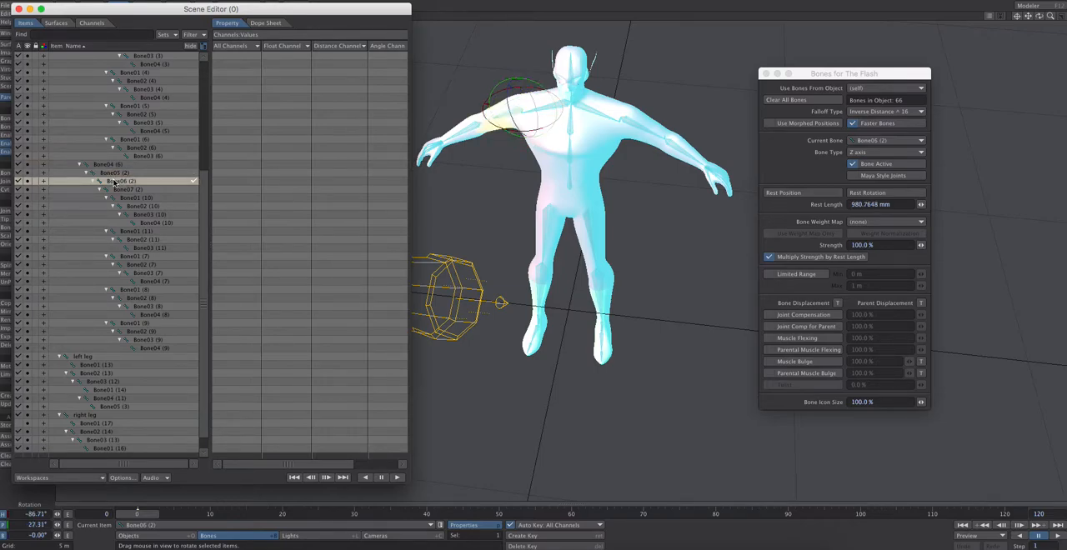
right_click(114, 181)
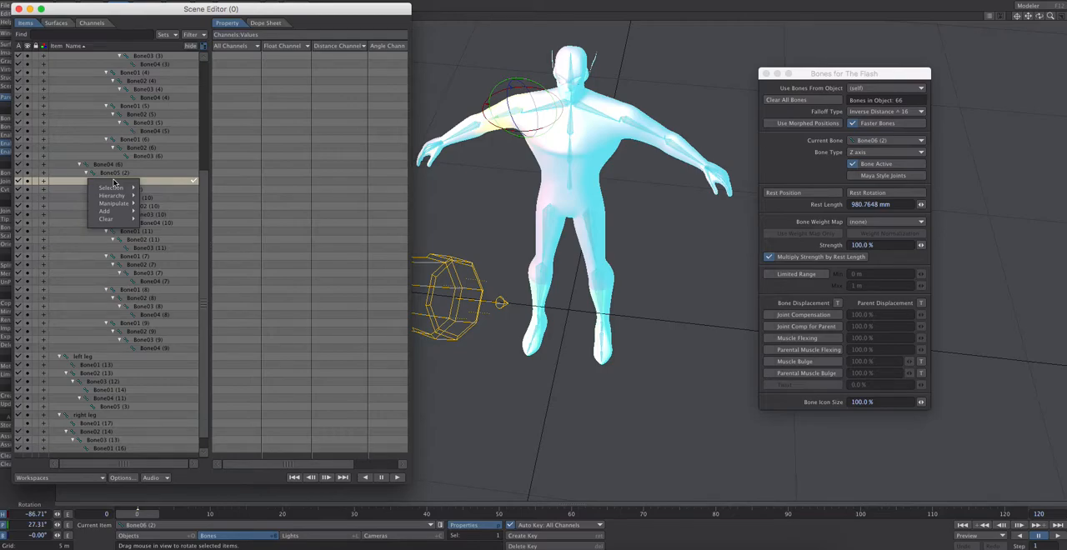
mouse_move(114, 204)
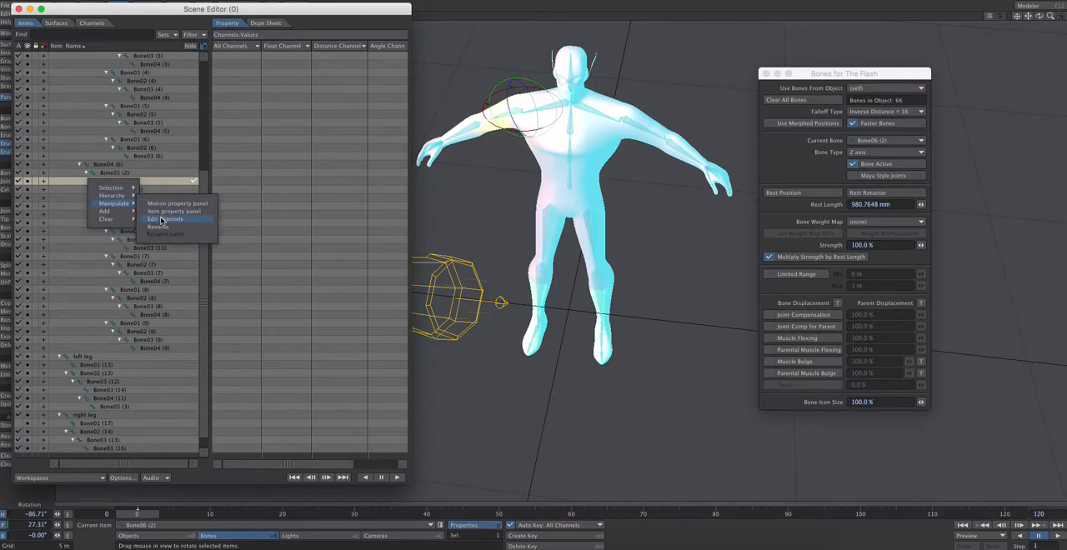
click(160, 228)
text(right)
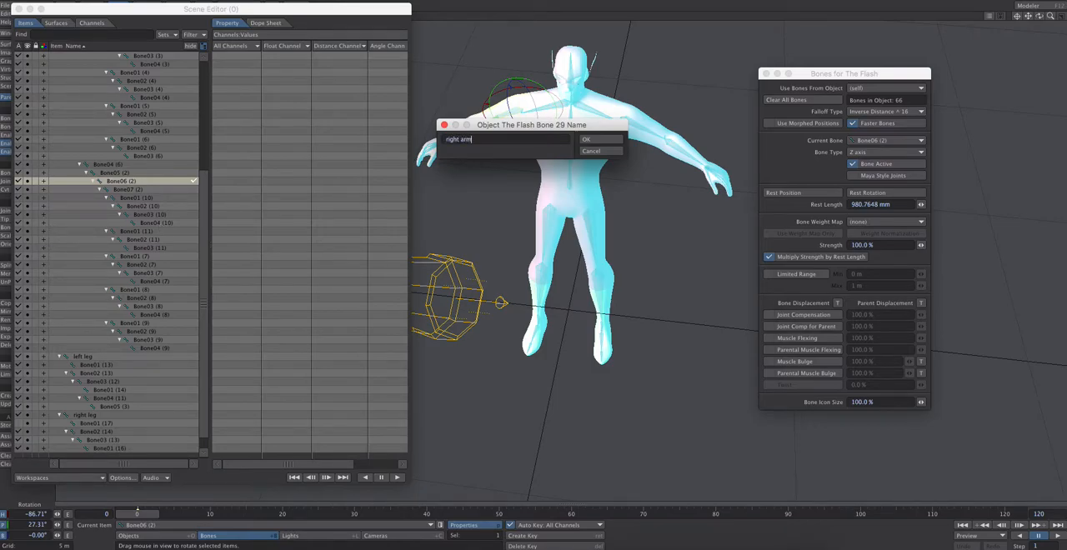
text( arm)
key(Return)
Select the left upper arm bone, Bone06, in the hierarchy and rename it as left arm
click(620, 120)
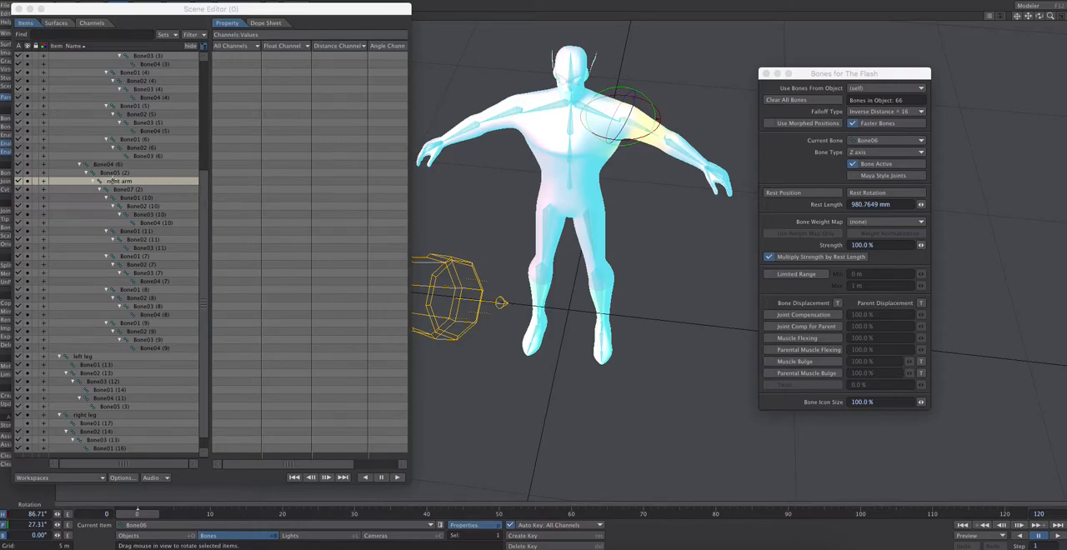
scroll(206, 85, up, 6)
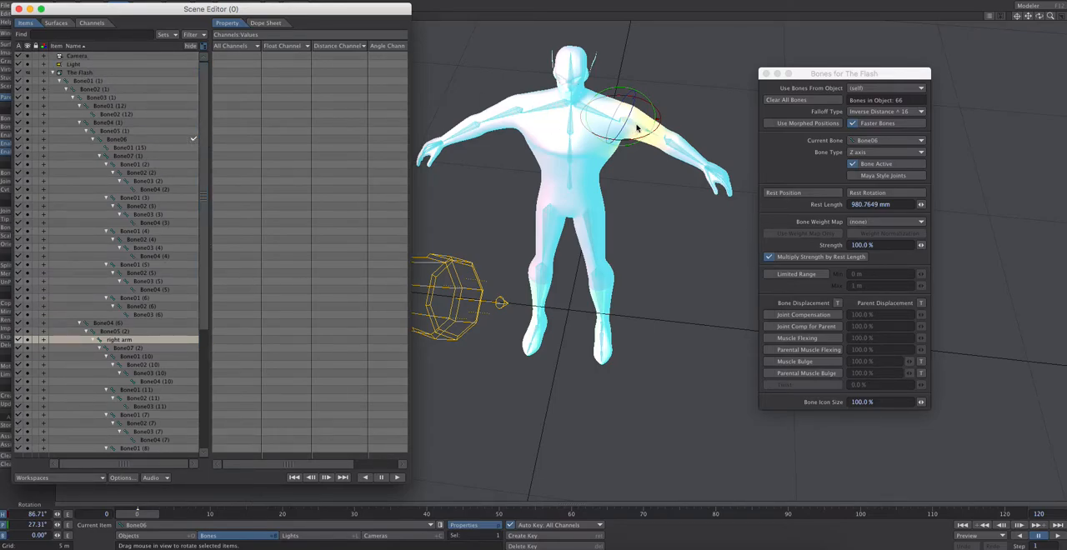
click(142, 140)
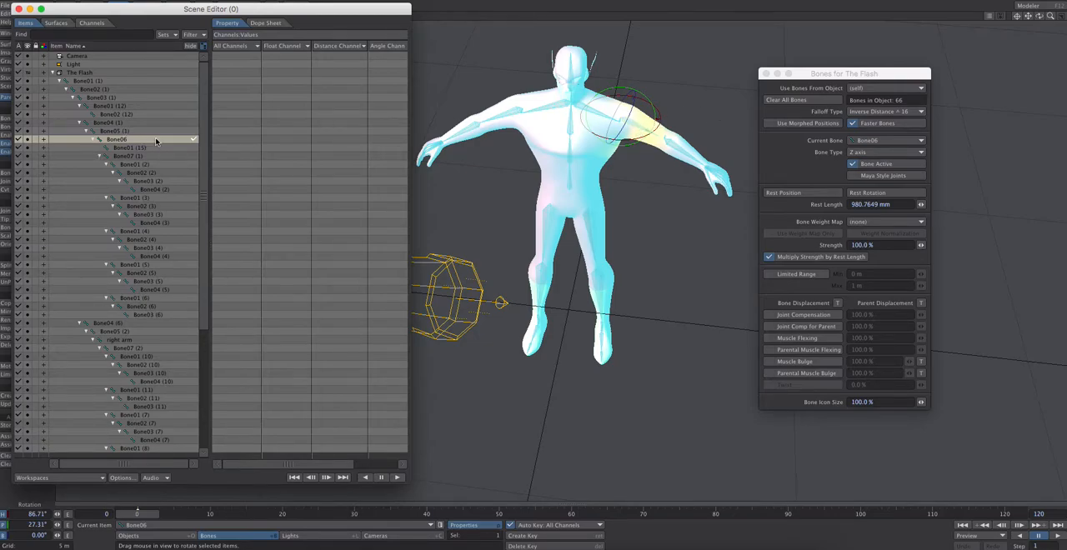
right_click(155, 141)
mouse_move(160, 162)
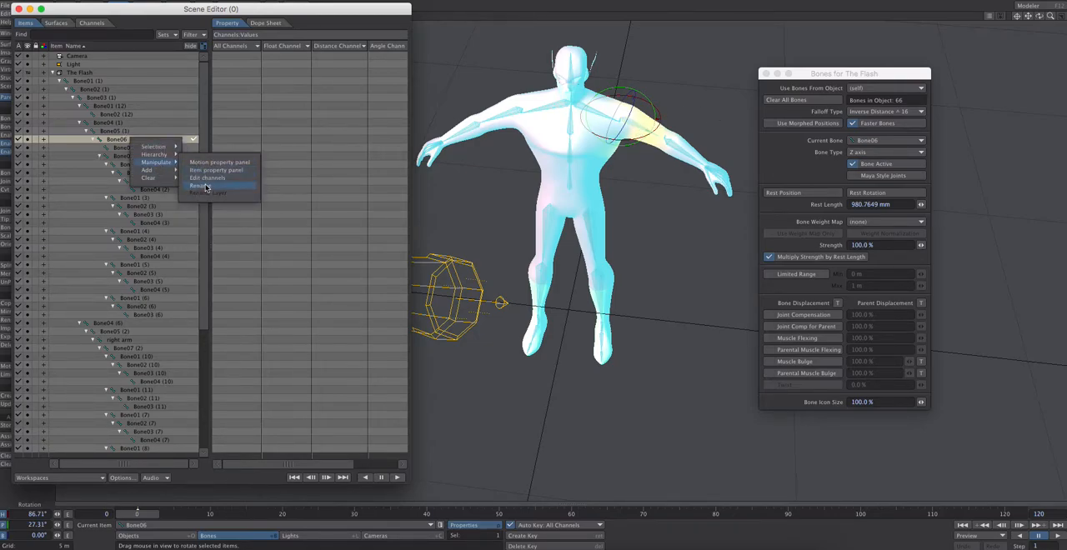
click(206, 186)
text(left arm)
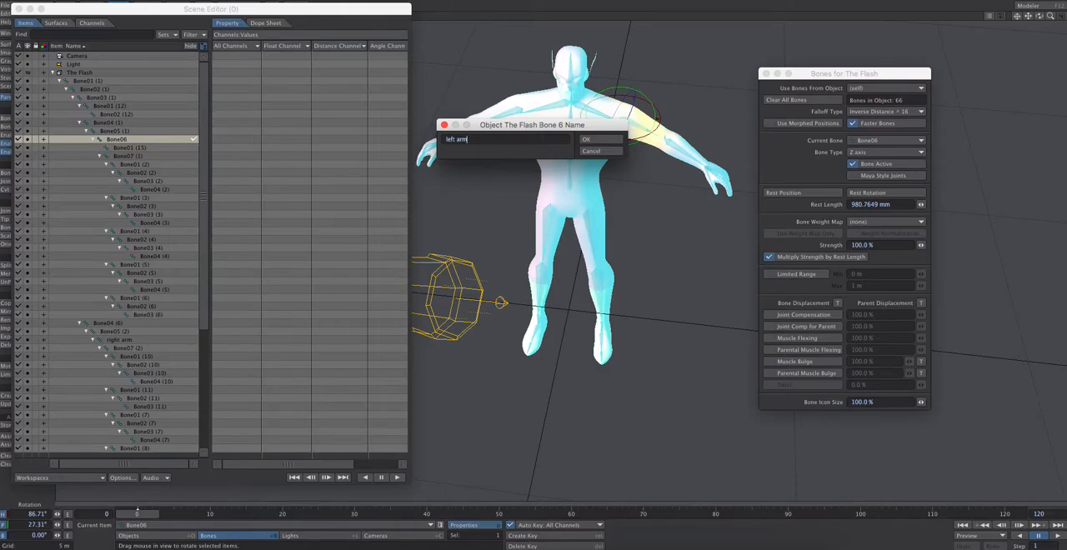
key(Return)
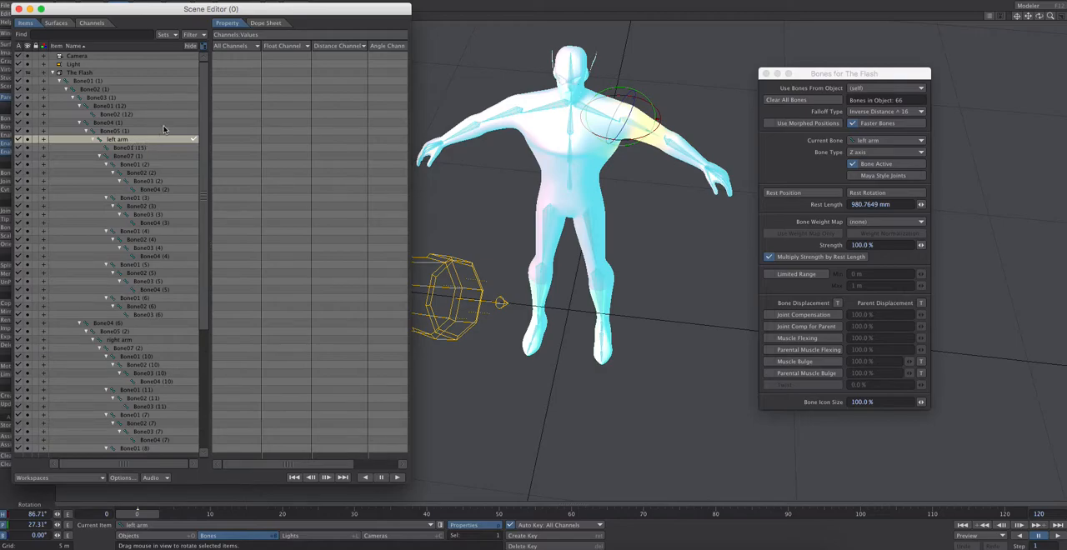
Switch the Scene Editor's property columns to the bone influence settings
click(239, 35)
mouse_move(250, 43)
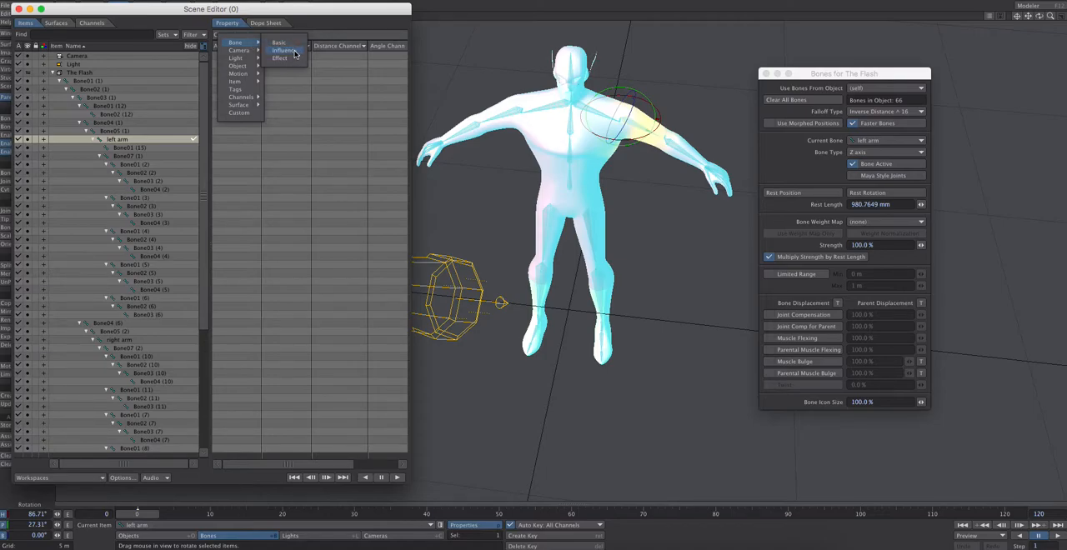
click(283, 51)
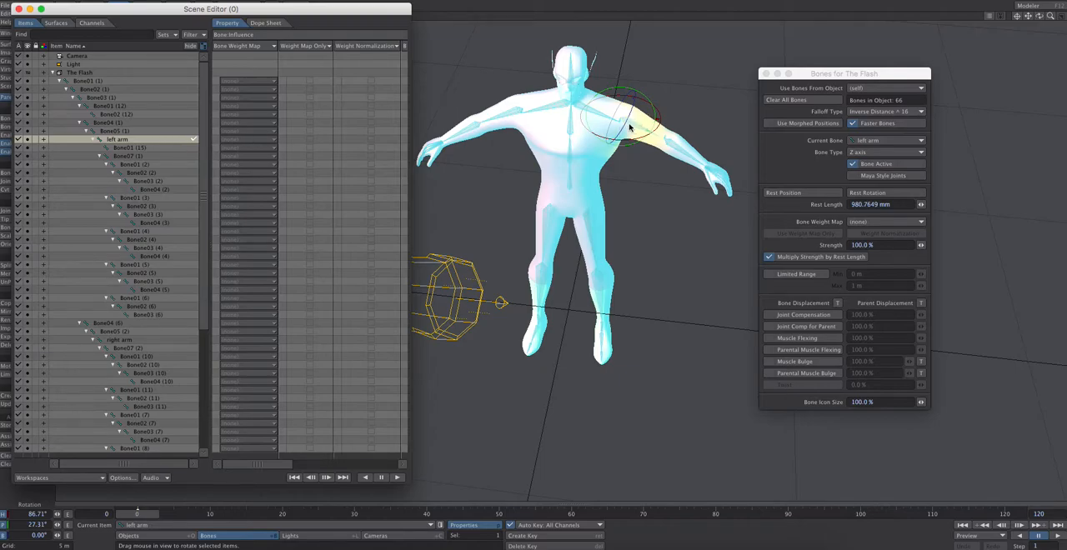
Select the left arm bone with its child bones down to Bone03 (6), and assign the left arm weight map to the upper arm bone
shift+click(171, 188)
shift+click(164, 316)
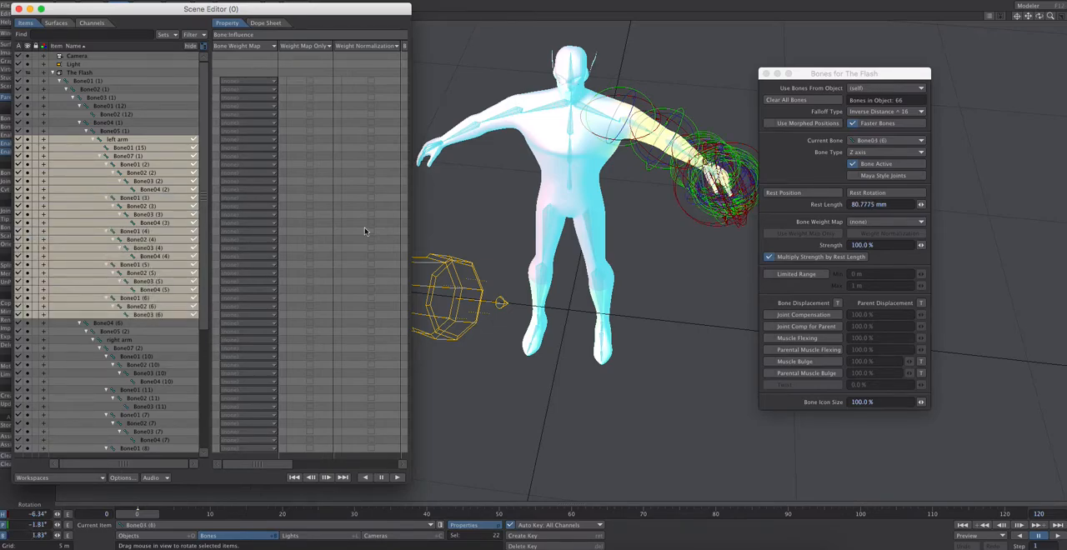
click(269, 144)
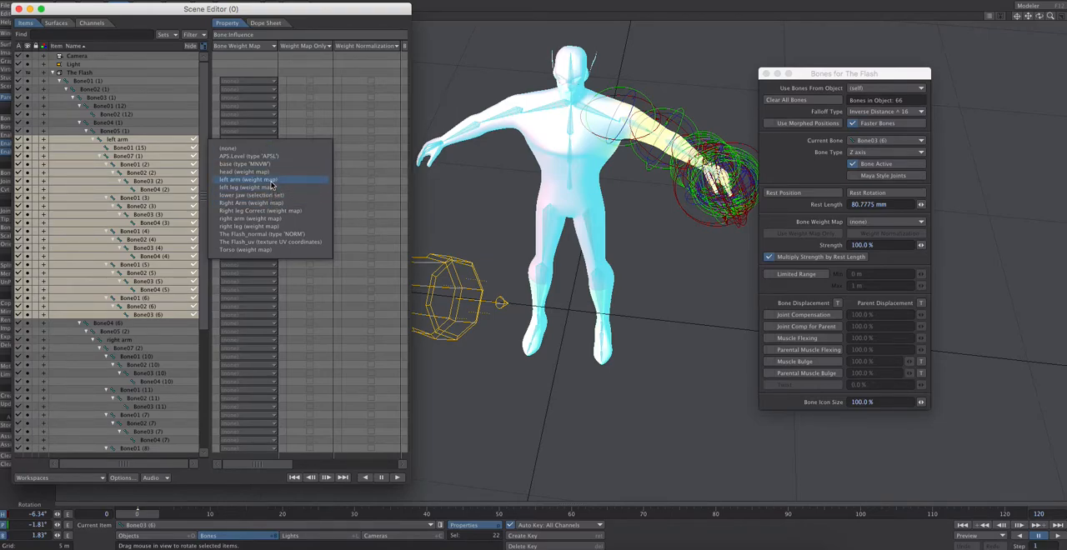
click(270, 180)
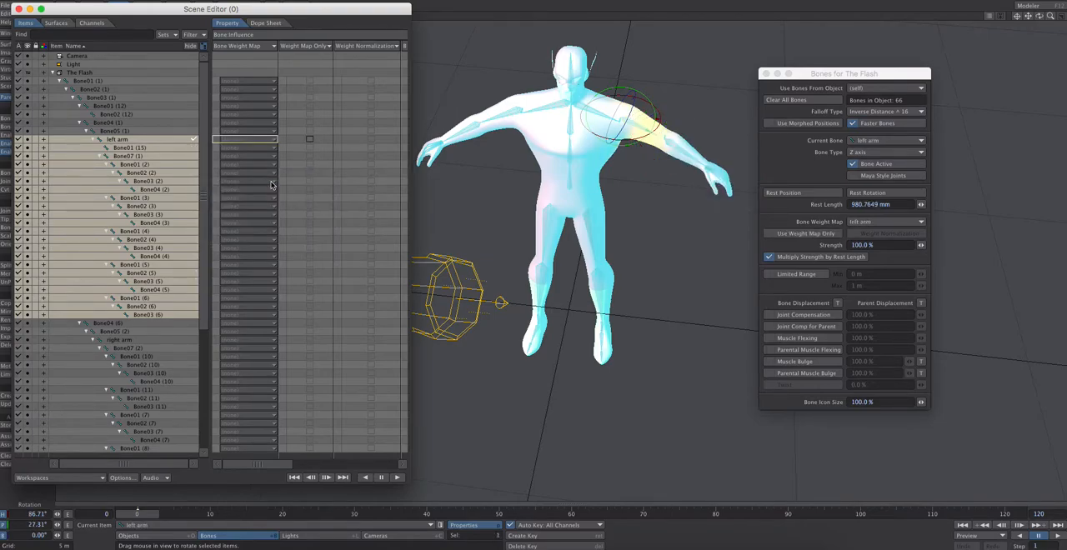
Assign the left arm weight map to Bone01 (15) and Bone07 (1) below the left arm bone
click(244, 150)
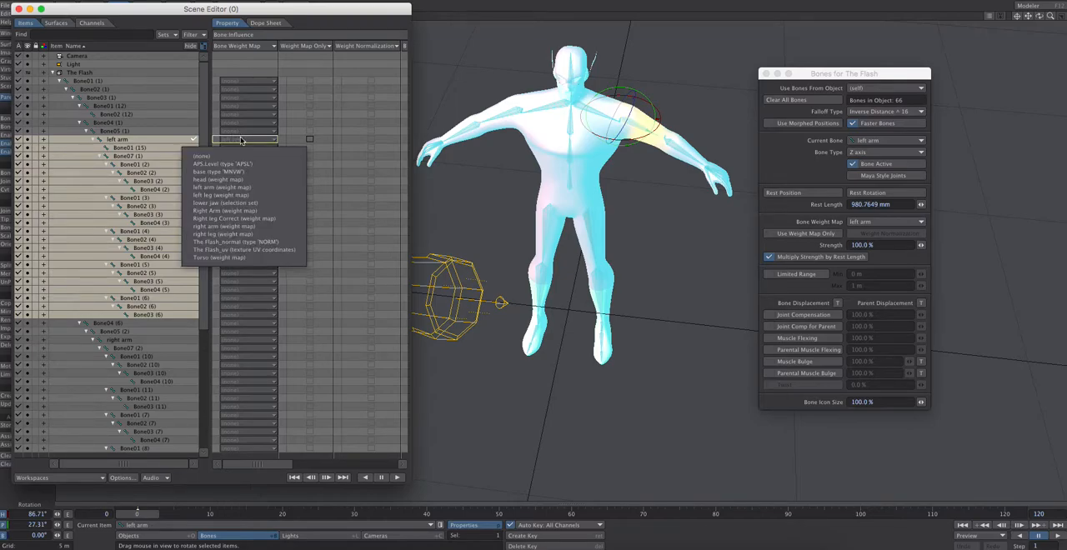
click(243, 146)
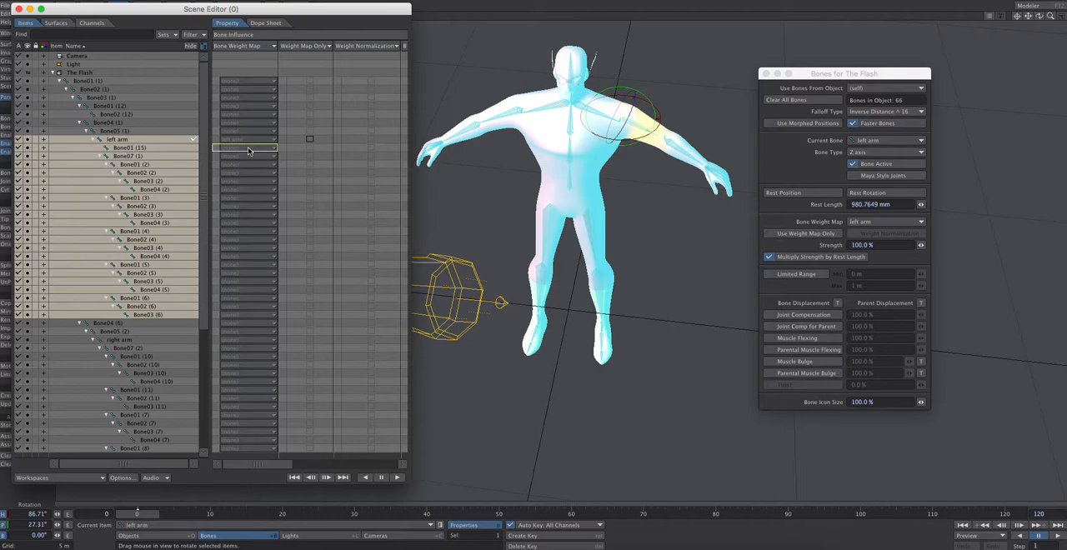
click(248, 147)
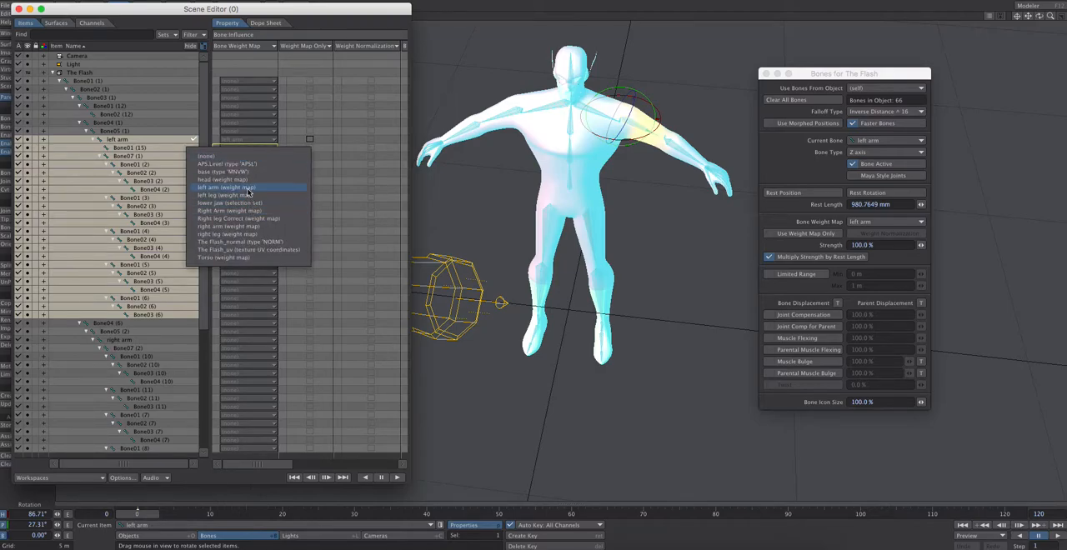
click(248, 189)
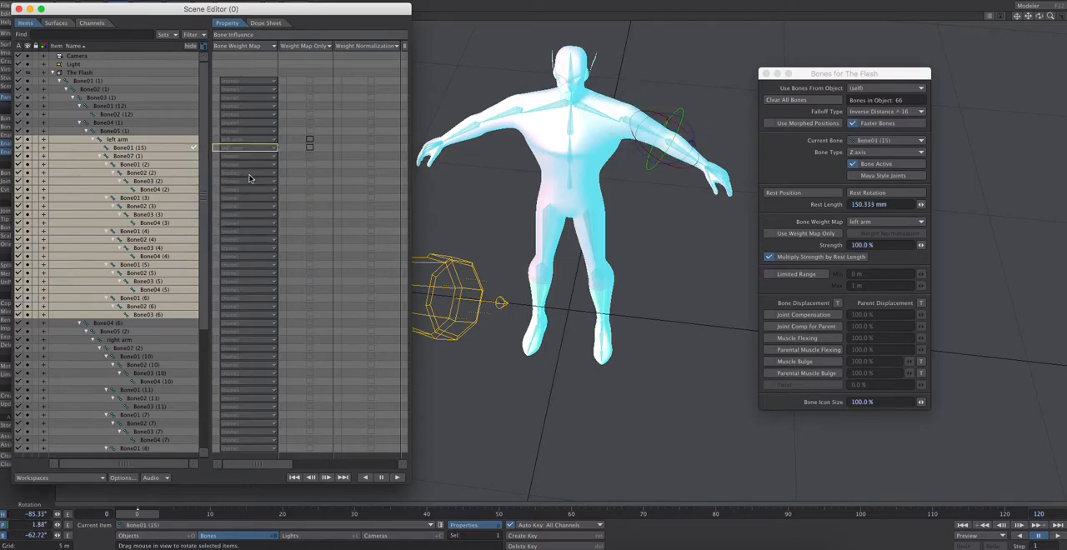
click(244, 157)
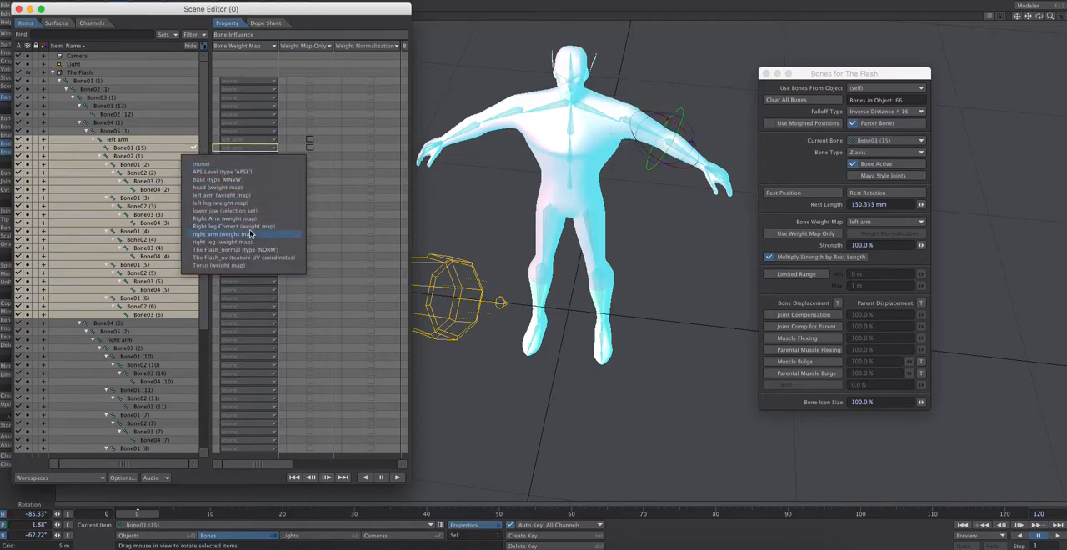
click(222, 195)
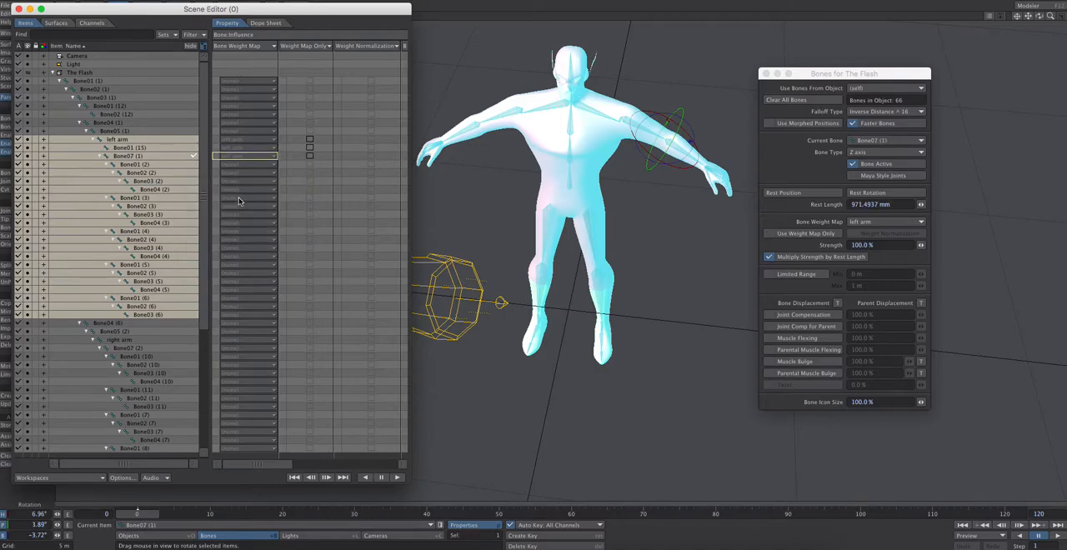
Assign the left arm weight map to the left hand bones Bone01 (2) and Bone02 (2)
click(242, 167)
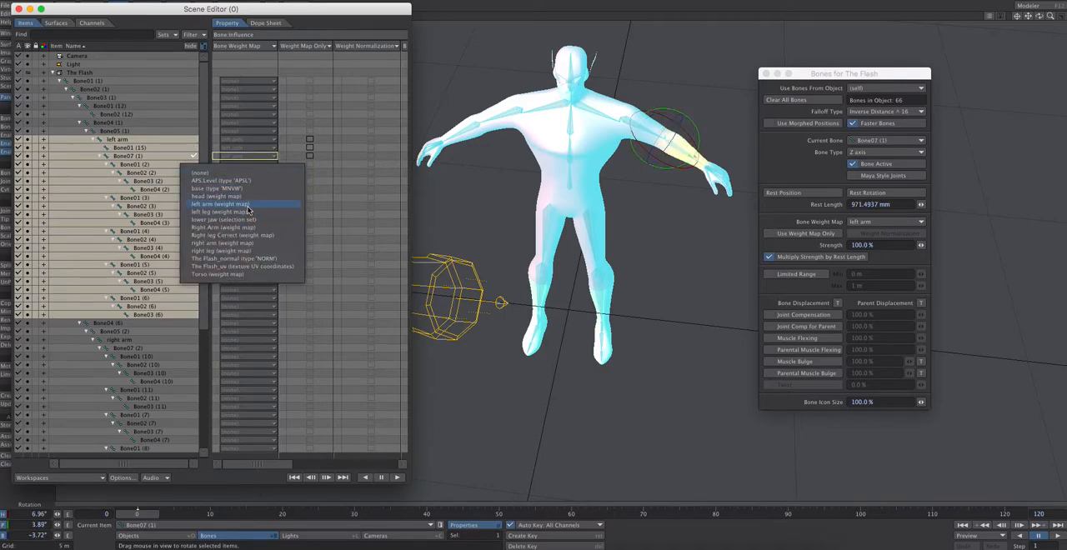
click(248, 204)
click(246, 175)
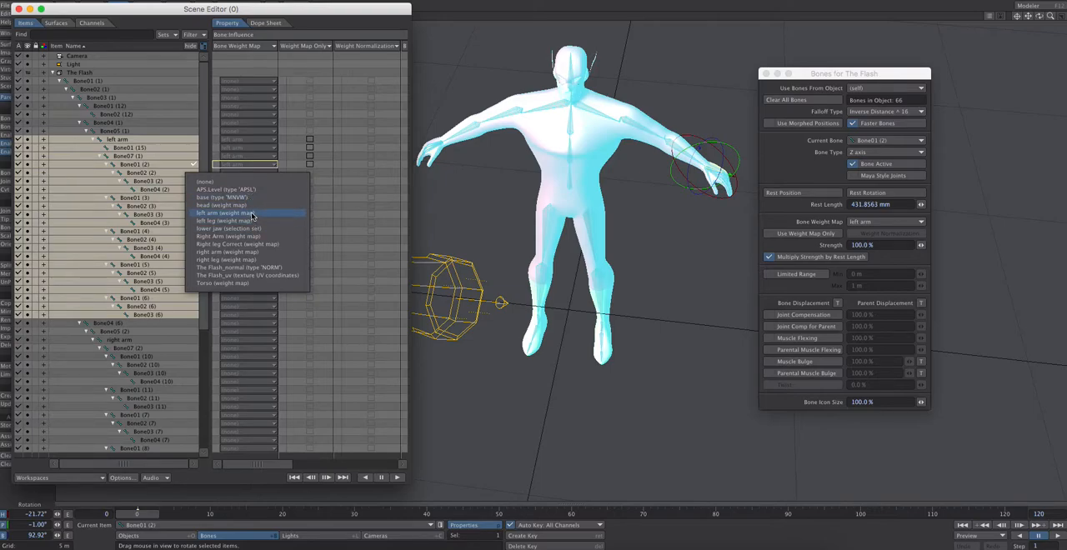
click(252, 215)
key(Down)
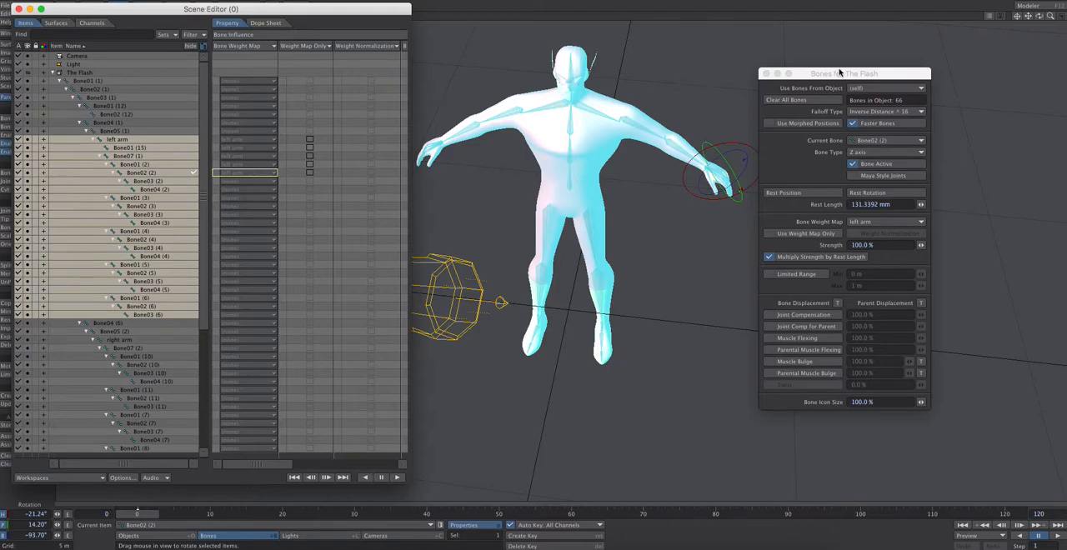
Select the neck and head bones, Bone01 (12) and Bone02 (12), and assign the head weight map to both
drag(1039, 16, 1034, 9)
click(571, 92)
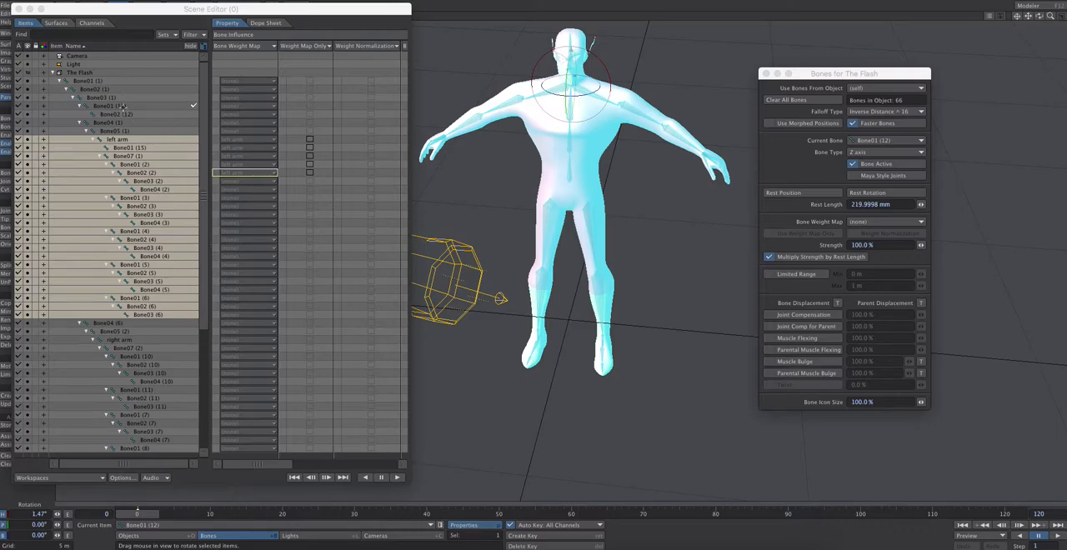
click(123, 106)
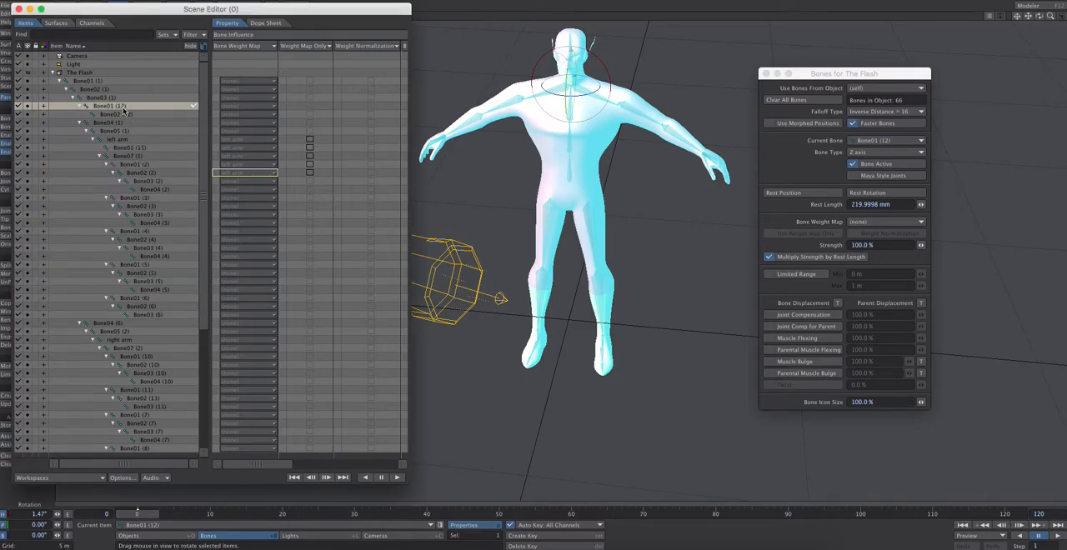
shift+click(125, 114)
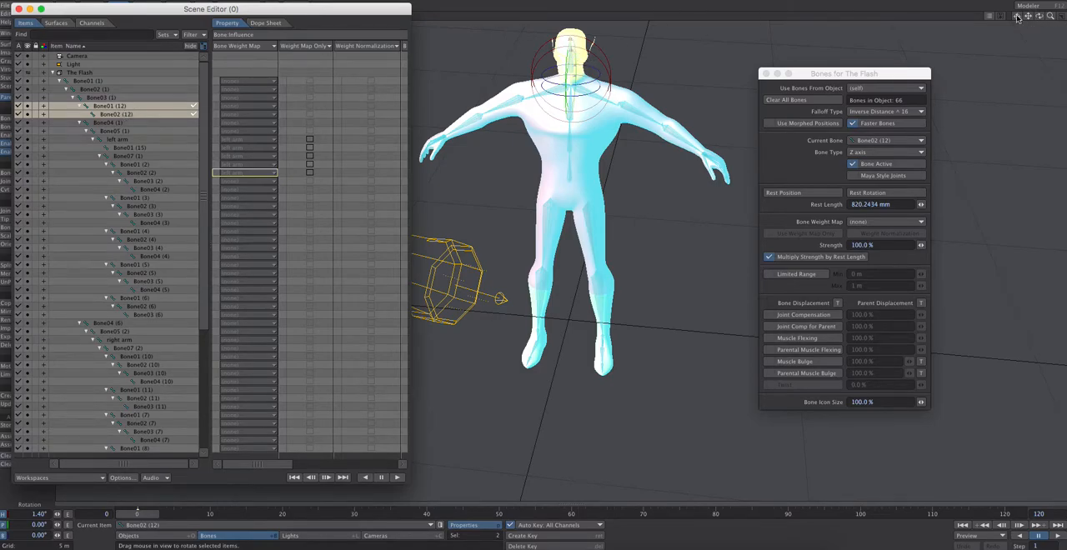
drag(1025, 19, 1040, 19)
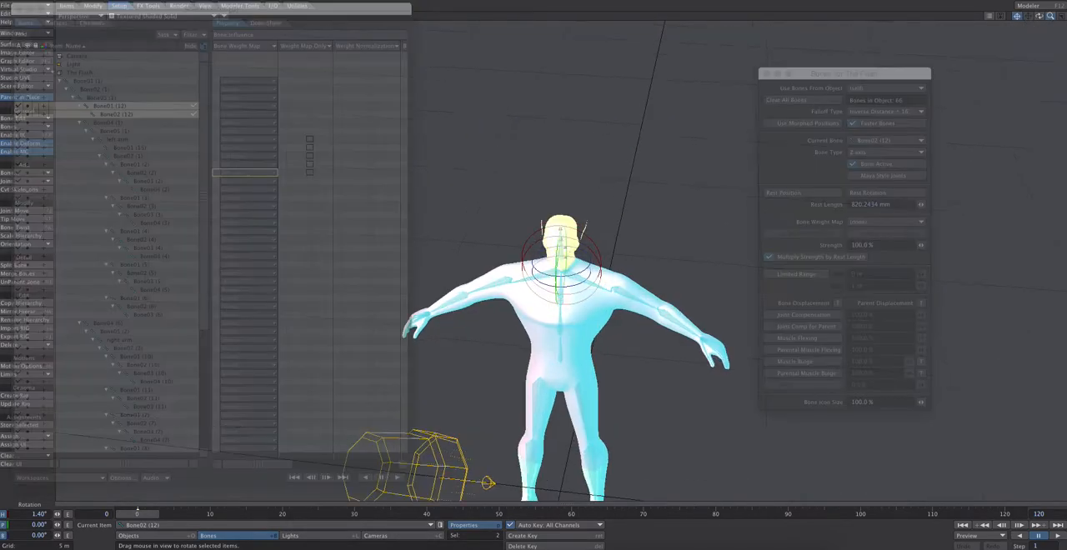
drag(1050, 17, 1000, 19)
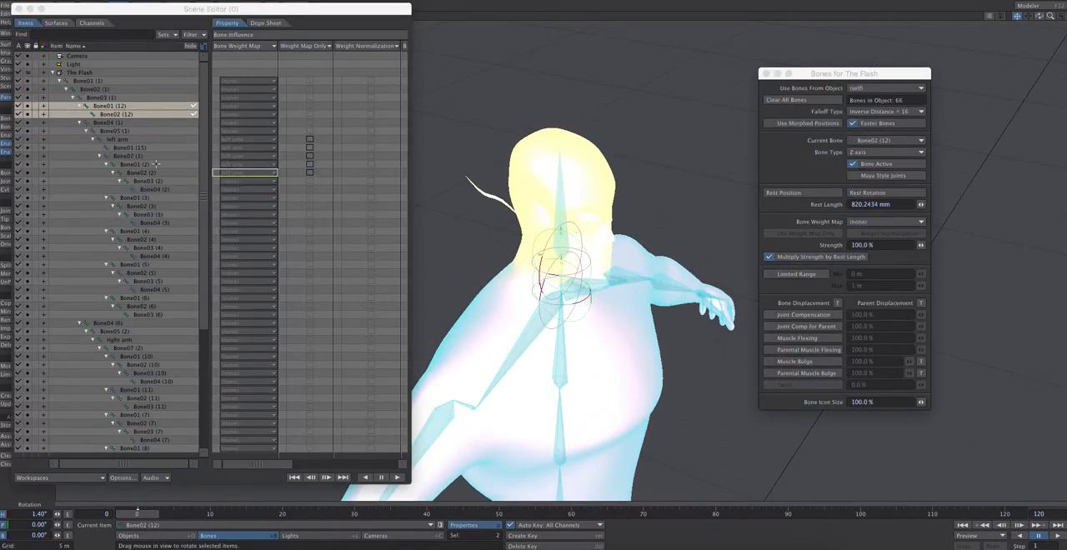
click(244, 110)
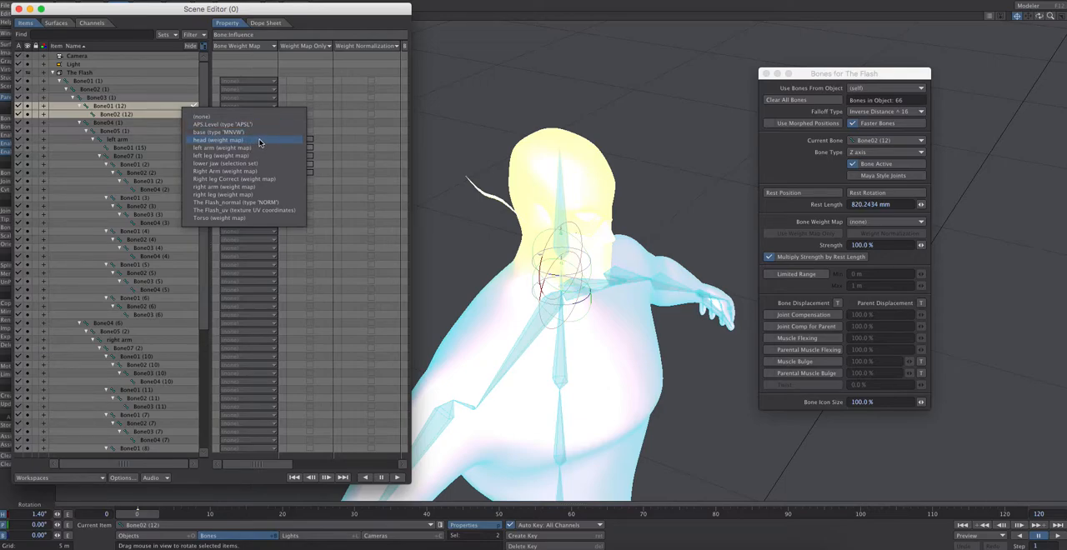
click(260, 141)
click(244, 107)
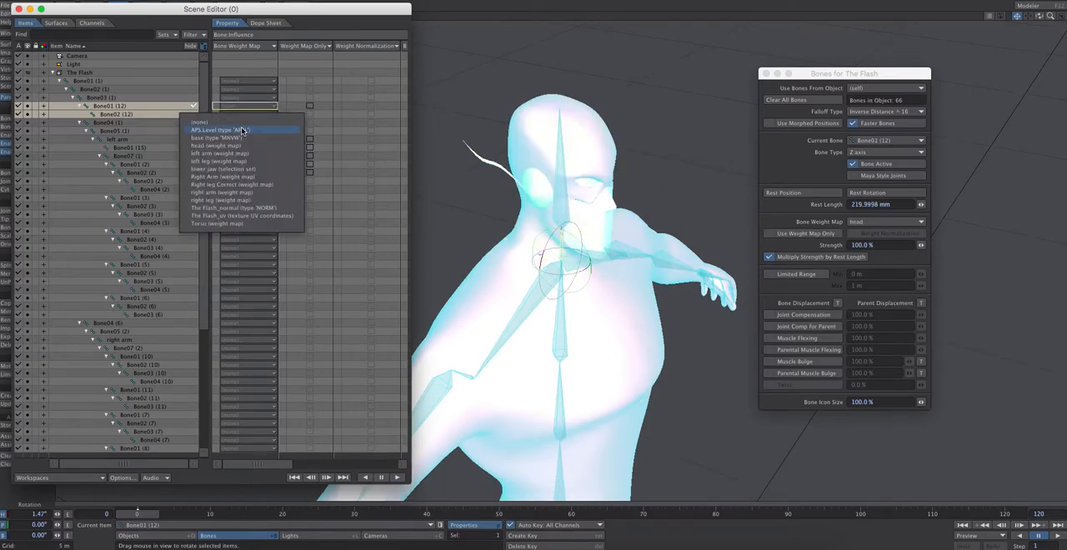
click(245, 146)
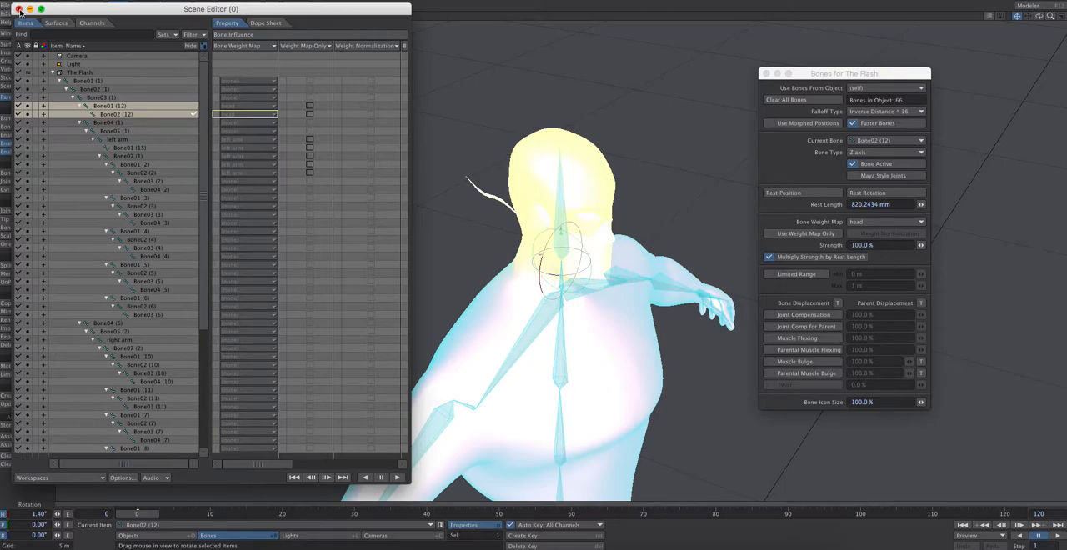
Close the Scene Editor and turn off bone weight shading to display the character's textured surfaces in the viewport
click(19, 8)
click(206, 16)
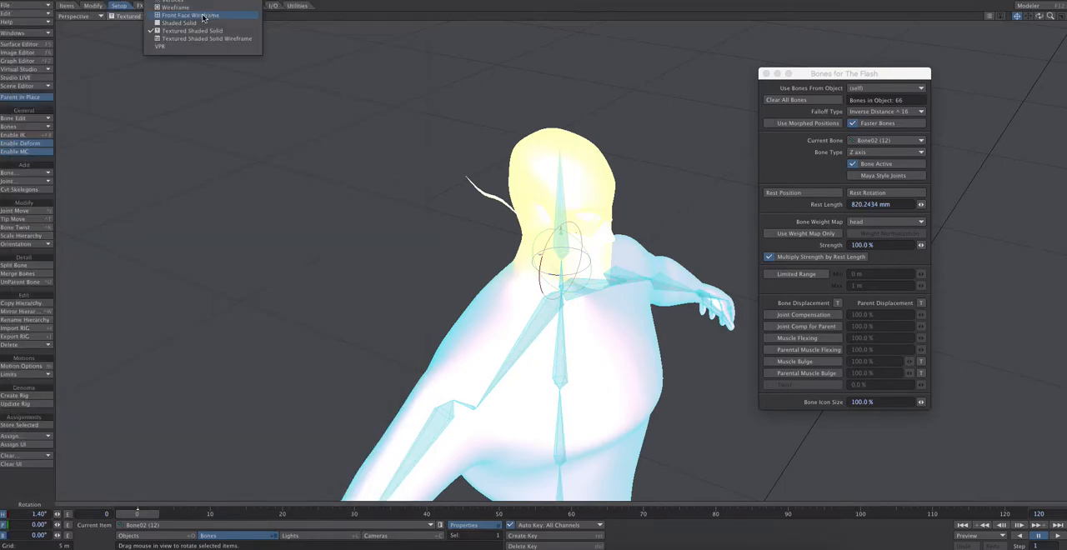
click(204, 1)
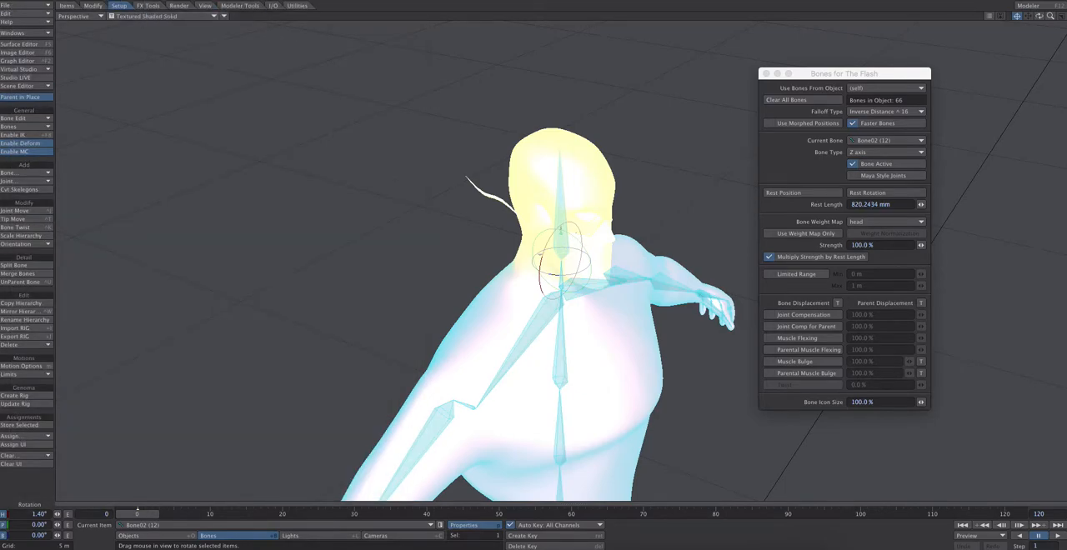
click(223, 17)
click(242, 42)
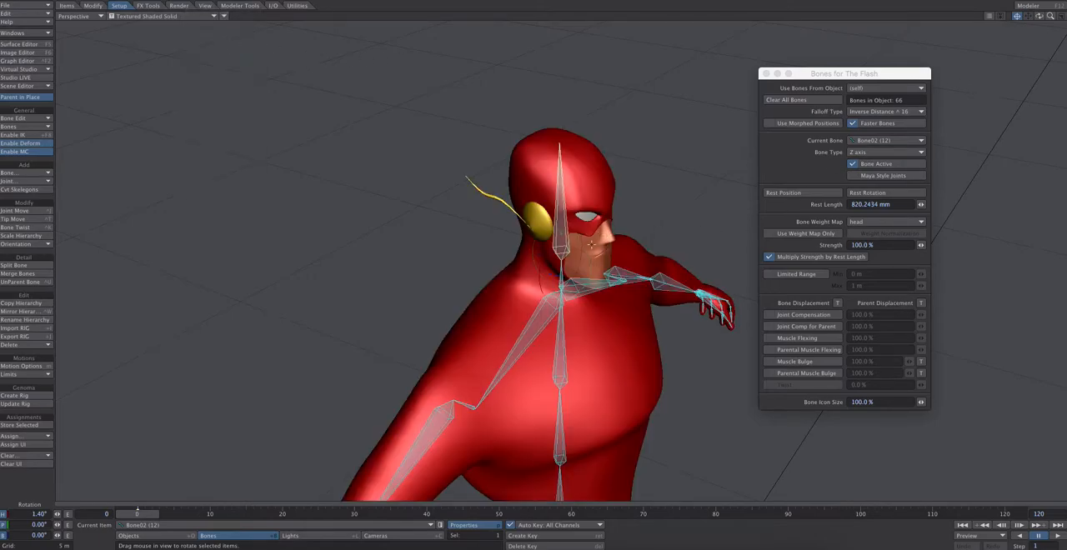
Pitch the head bone Bone02 (12) to about 2° and bank the neck bone Bone01 (12) to about 4°
drag(573, 237, 607, 262)
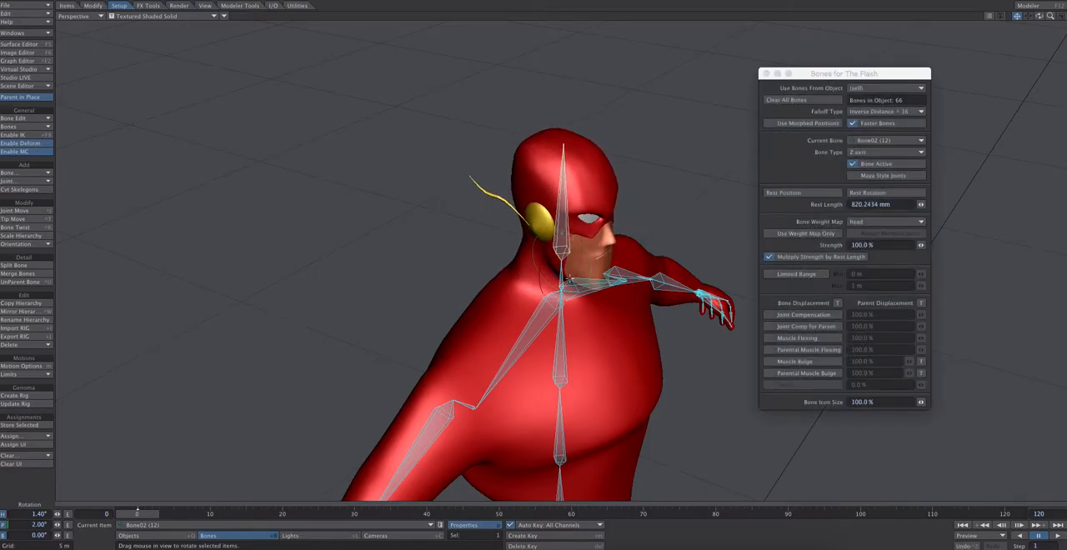
click(562, 274)
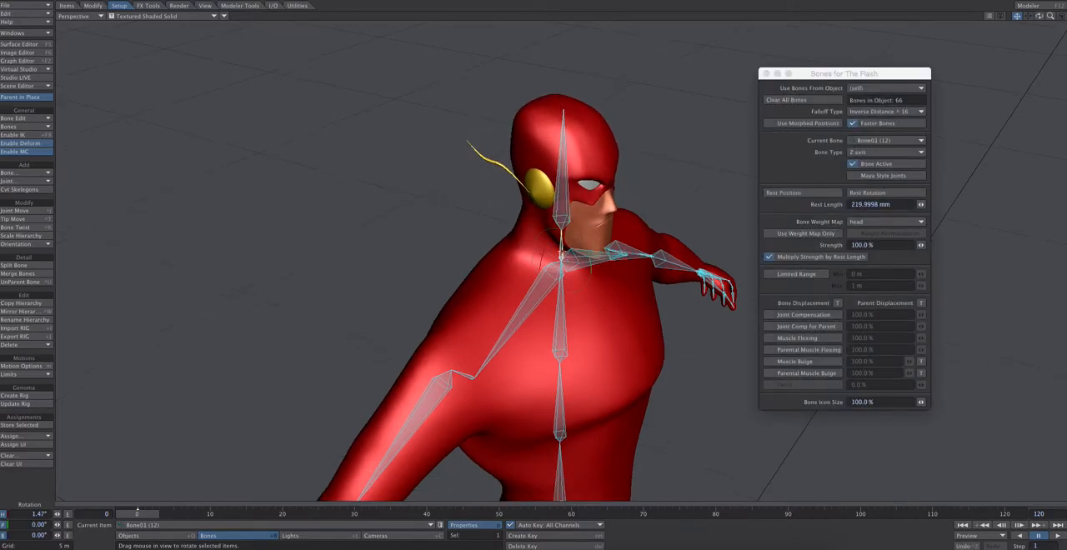
mouse_move(547, 272)
right_down()
mouse_move(575, 275)
mouse_move(505, 273)
mouse_move(567, 274)
right_up()
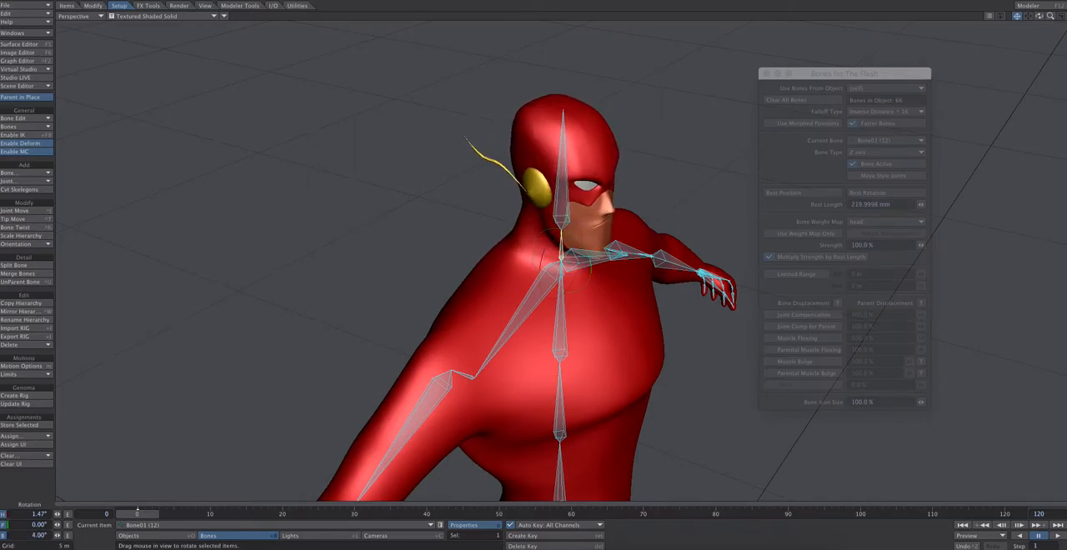
Pitch the neck bone Bone01 (12) to about 4.4° and inspect the head's deformation from the side and front
drag(1039, 16, 875, 14)
alt+drag(561, 260, 529, 230)
drag(528, 167, 528, 200)
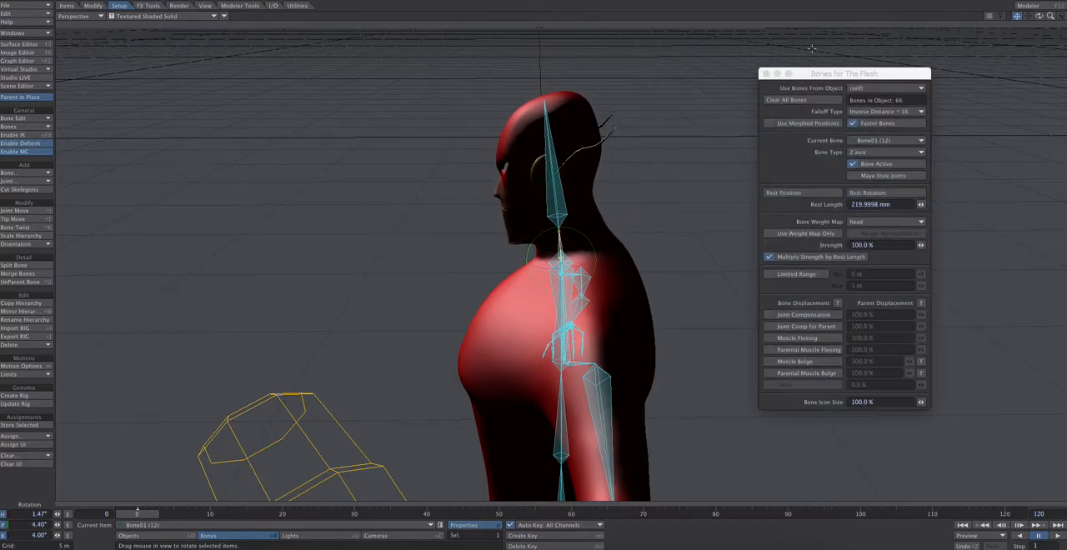
mouse_move(1039, 16)
mouse_down()
mouse_move(1064, 25)
mouse_move(1041, 16)
mouse_move(1057, 19)
mouse_move(1048, 24)
mouse_up()
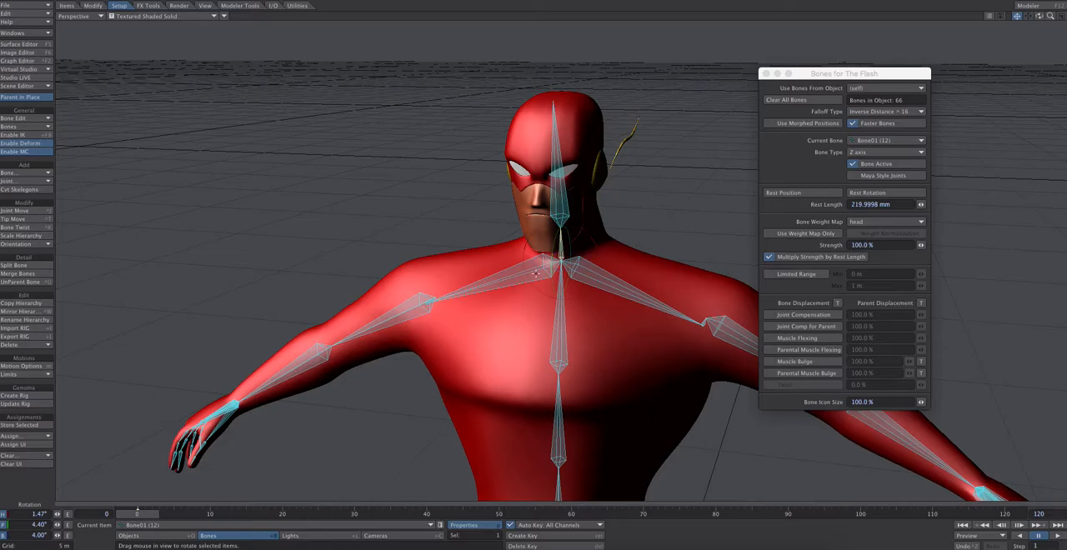
Assign the Torso weight map to the two shoulder bones, Bone04 (6) and Bone04 (1)
click(505, 276)
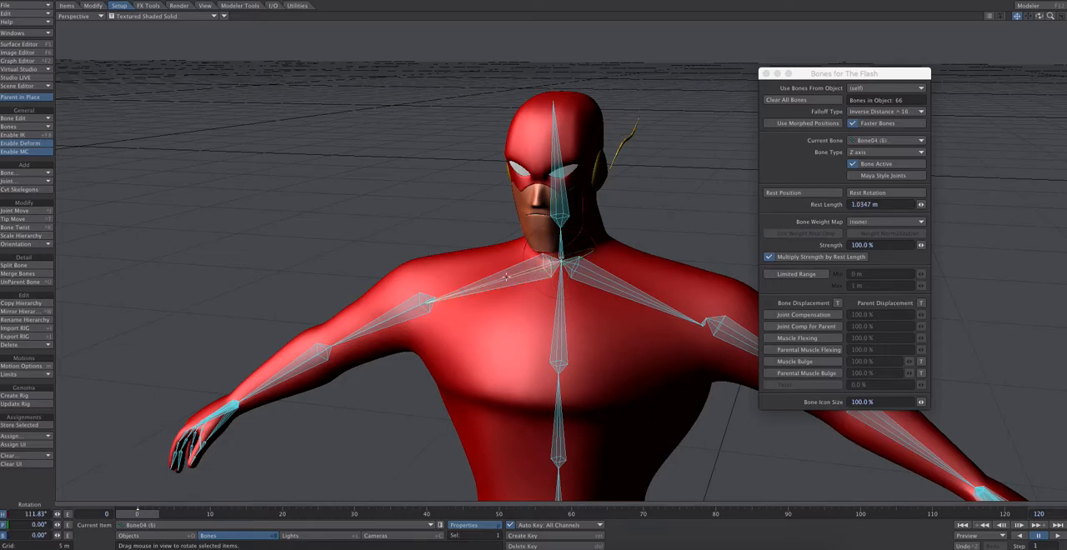
click(889, 223)
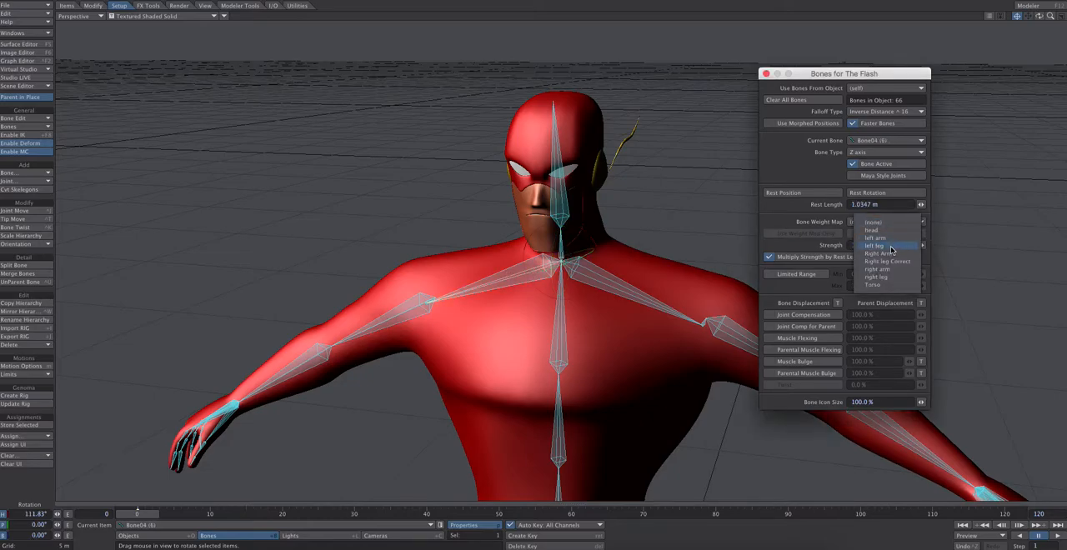
click(627, 272)
click(577, 265)
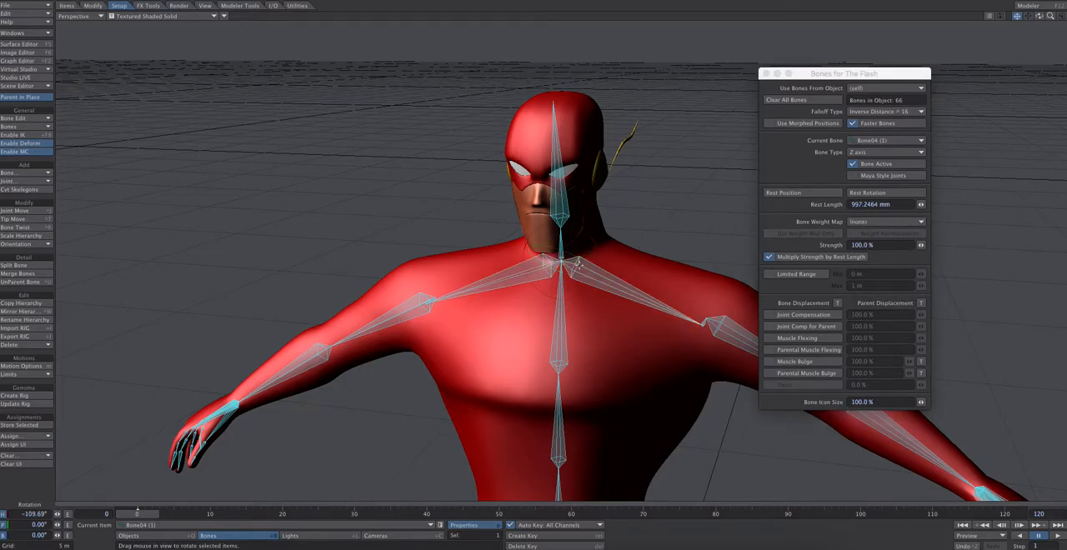
click(874, 222)
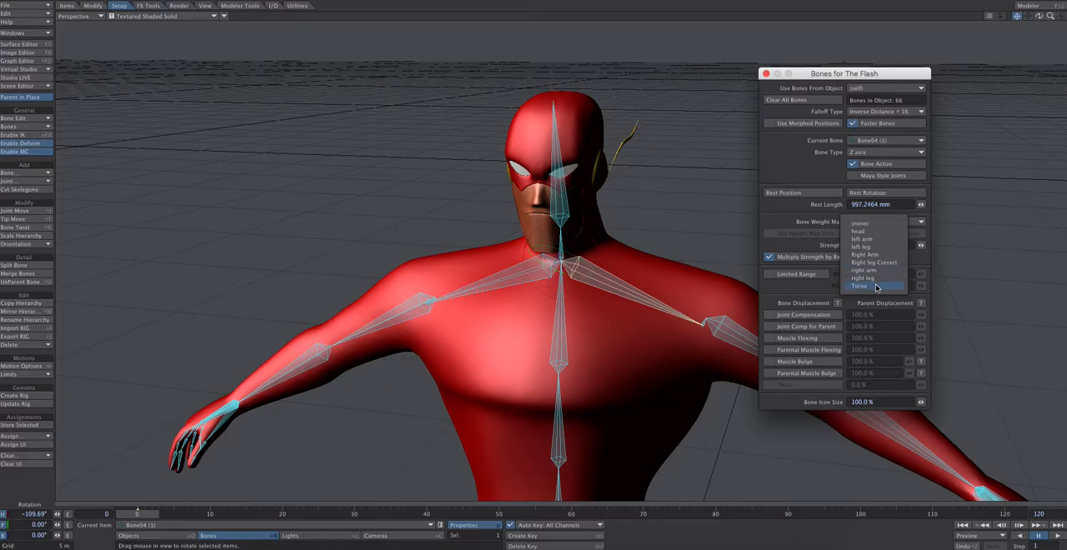
drag(845, 74, 873, 19)
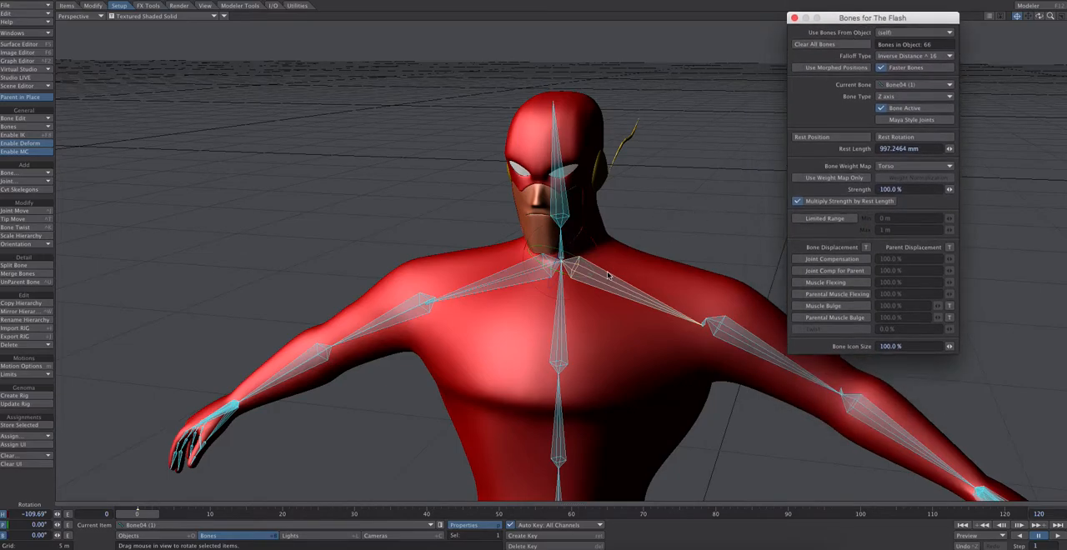
Assign the Torso weight map to the three spine bones, Bone03 (1), Bone02 (1) and Bone01 (1)
click(560, 299)
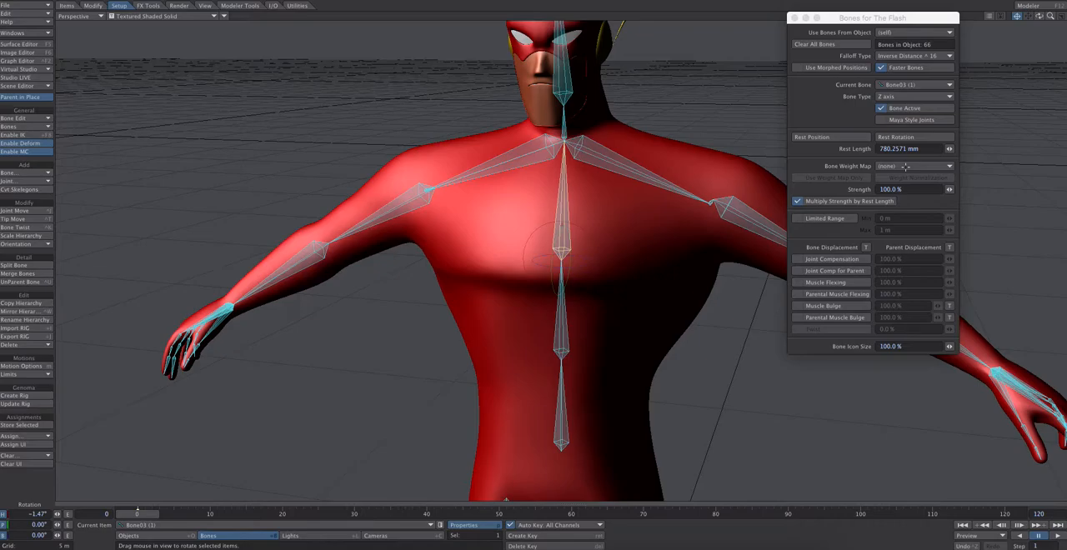
click(905, 166)
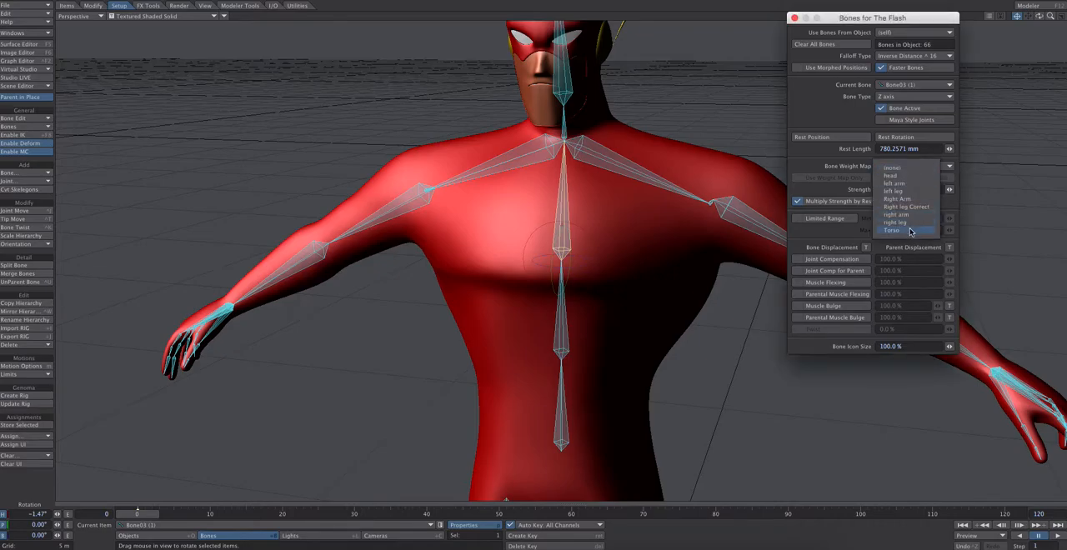
click(888, 231)
click(560, 299)
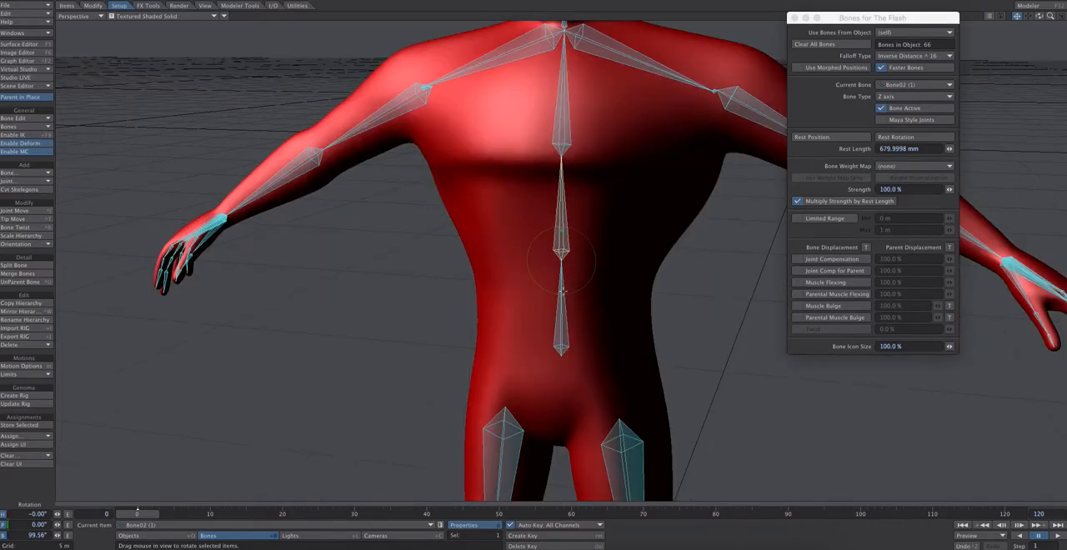
click(900, 167)
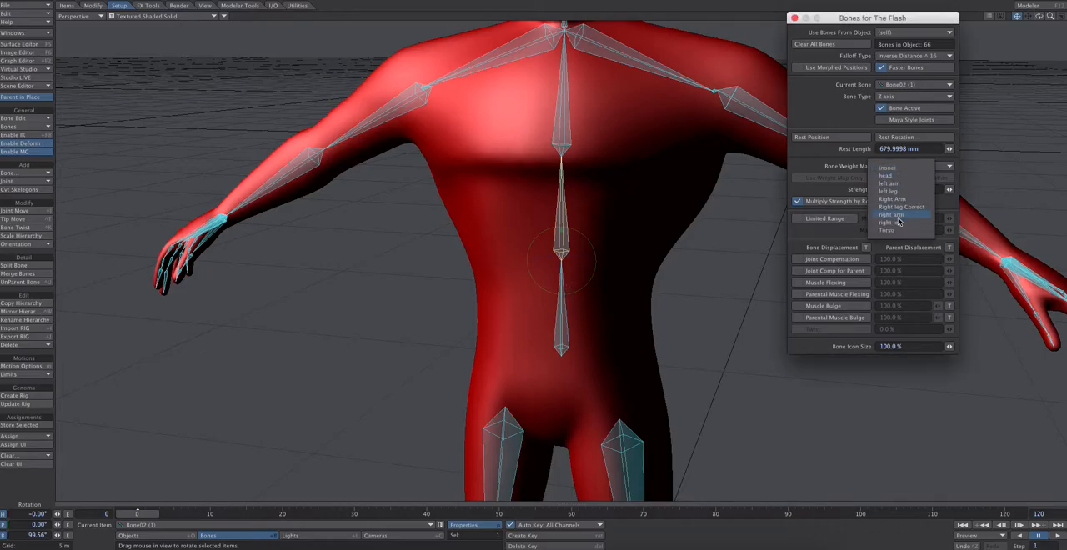
click(562, 284)
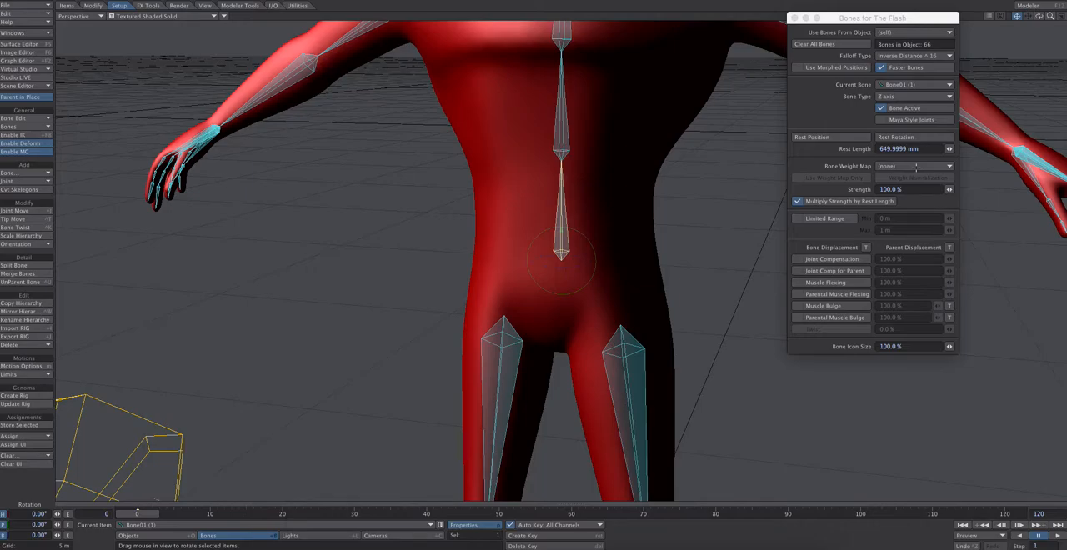
click(917, 166)
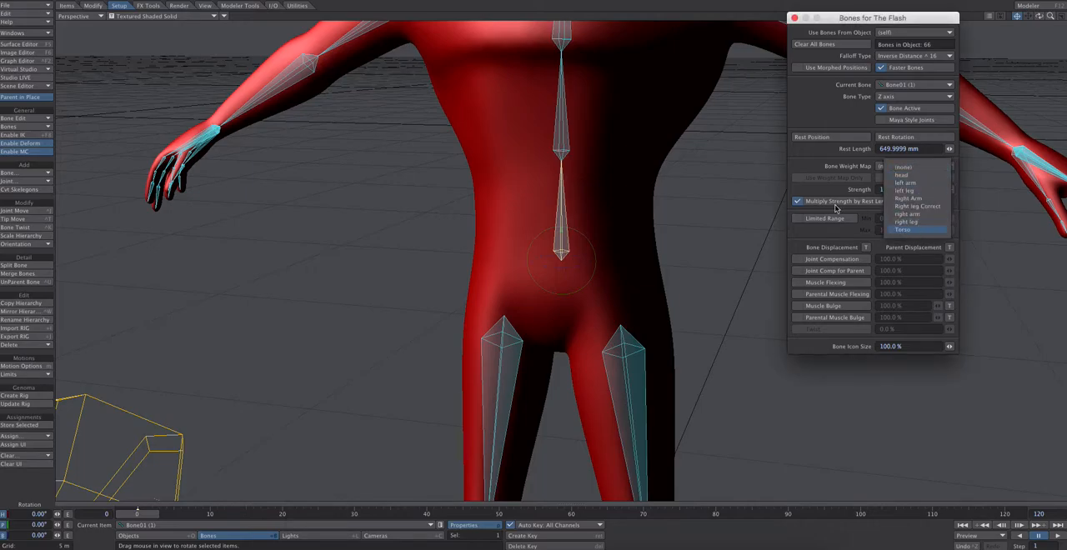
click(921, 231)
drag(844, 18, 847, 91)
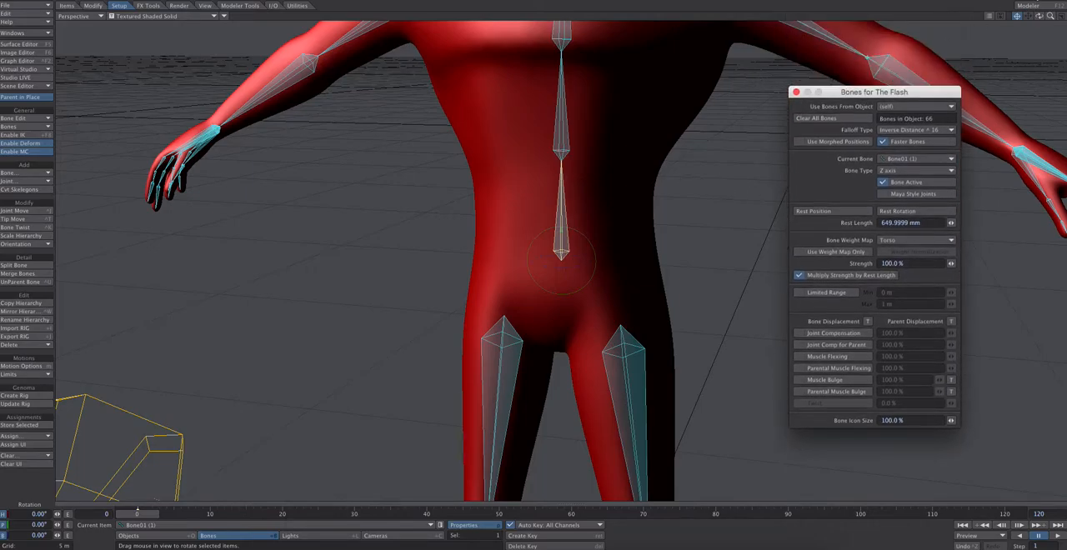
Pitch the neck bone Bone01 (12) to about -4.5° and back to about 4.7°, checking the deformation from the side and front
click(1017, 17)
drag(1029, 17, 1029, 247)
click(563, 174)
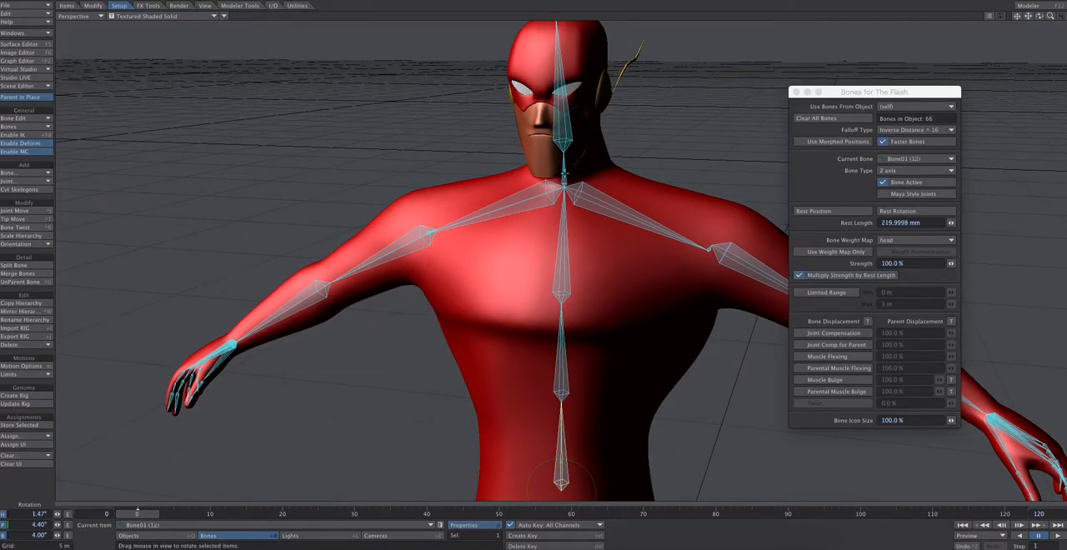
mouse_move(558, 168)
mouse_down()
mouse_move(557, 146)
mouse_move(556, 192)
mouse_move(557, 162)
mouse_up()
drag(1039, 16, 913, 25)
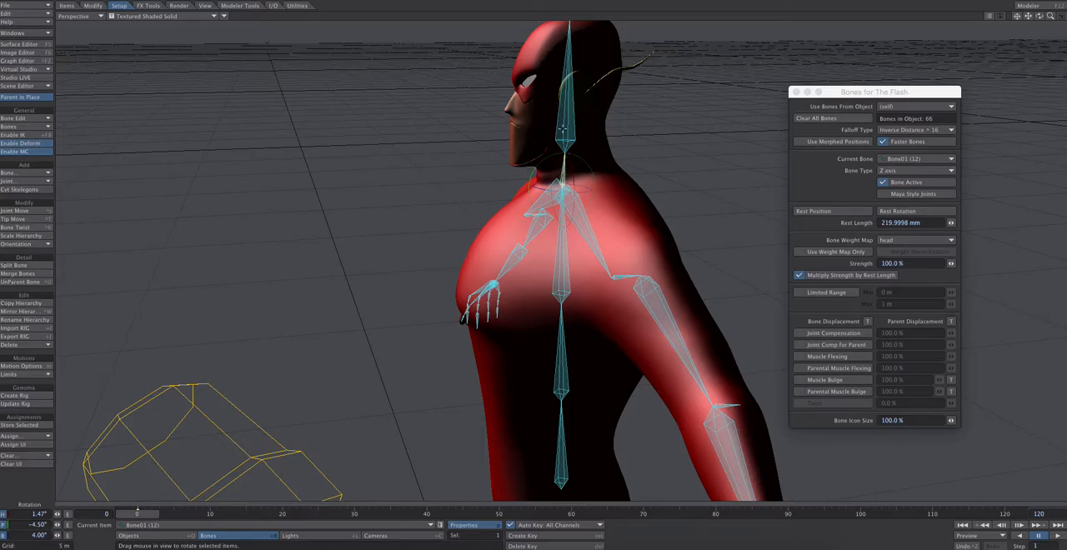
mouse_move(533, 170)
mouse_down()
mouse_move(533, 147)
mouse_move(534, 180)
mouse_up()
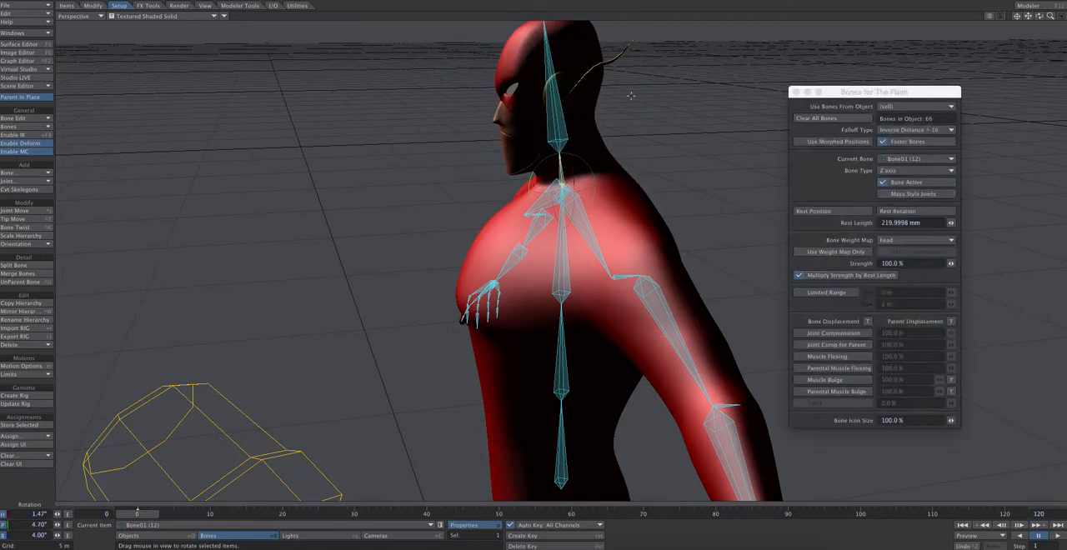
drag(1039, 16, 1066, 18)
mouse_move(842, 82)
mouse_down()
mouse_move(828, 82)
mouse_move(851, 69)
mouse_up()
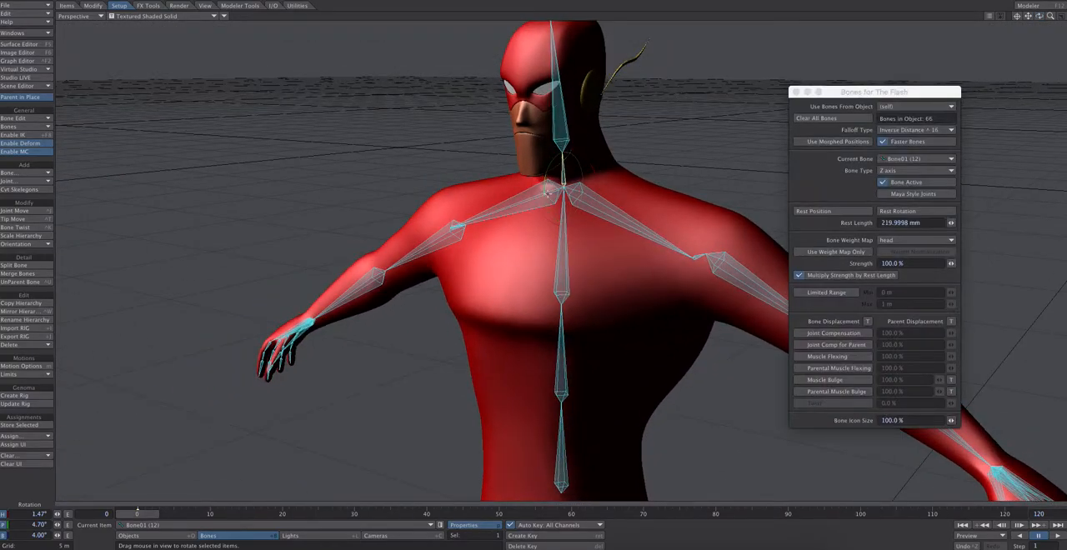
Test the head's turn by banking the neck bone to about -42°, and return it to about 1.2° pitch and -4.3° bank
mouse_move(552, 193)
mouse_down()
mouse_move(539, 193)
mouse_move(592, 195)
mouse_move(544, 195)
mouse_move(561, 195)
mouse_up()
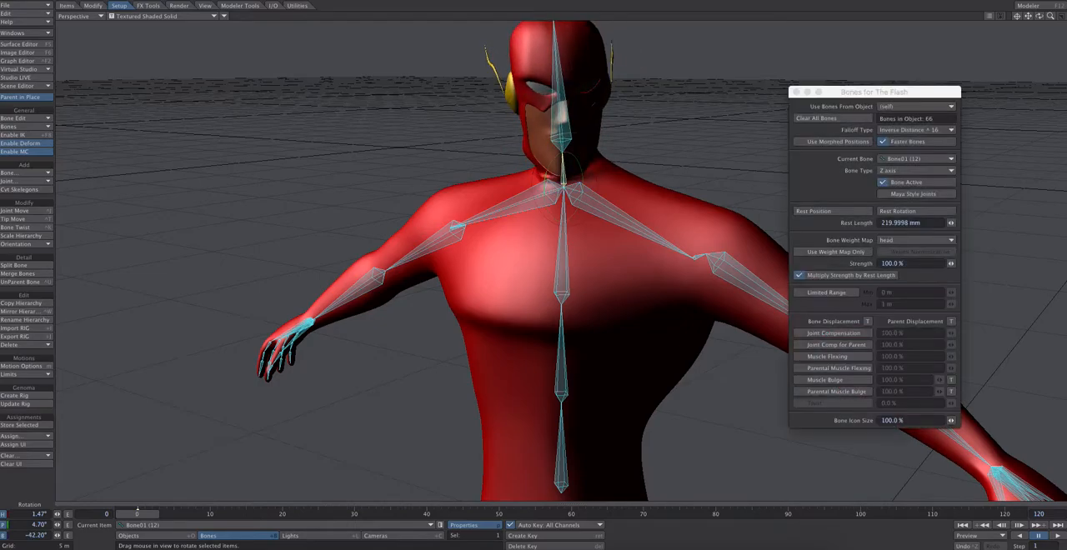
mouse_move(1039, 16)
mouse_down()
mouse_move(1058, 27)
mouse_move(1040, 17)
mouse_up()
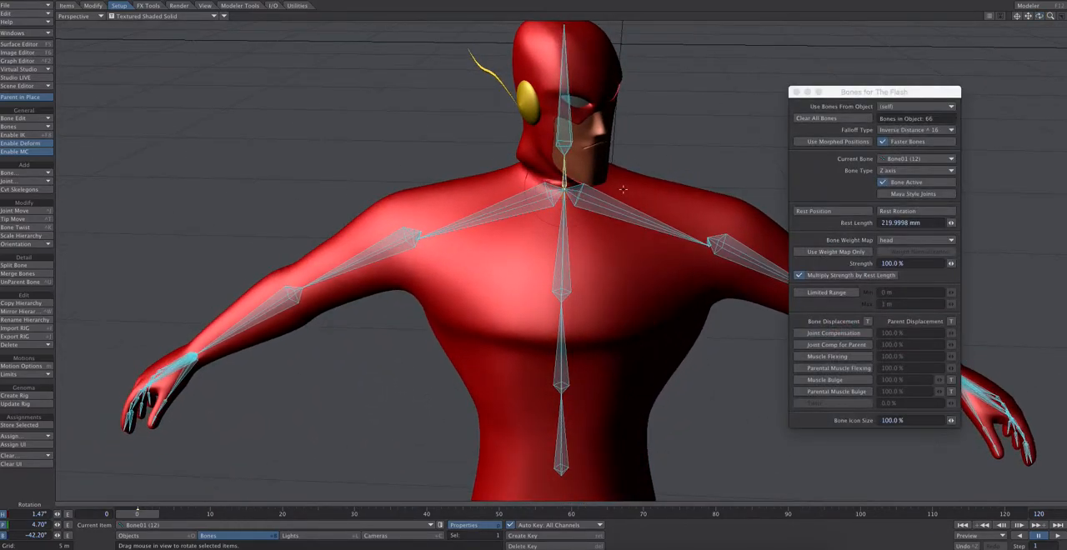
drag(570, 193, 514, 189)
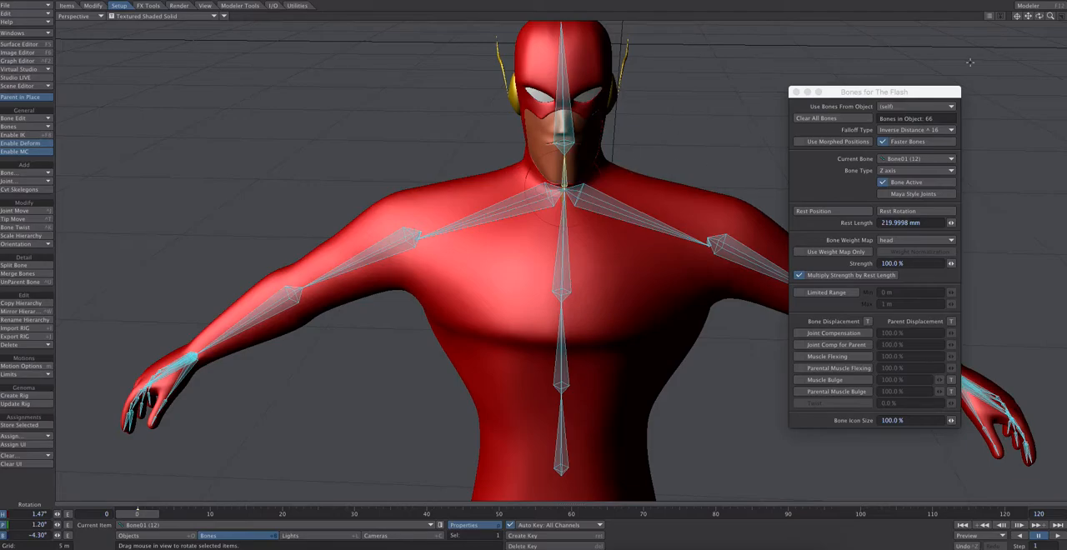
Bank the neck bone to about -34° and back to about 1°, inspecting the neck's deformation from several angles
mouse_move(1039, 16)
mouse_down()
mouse_move(1063, 25)
mouse_move(1030, 18)
mouse_up()
drag(538, 196, 538, 165)
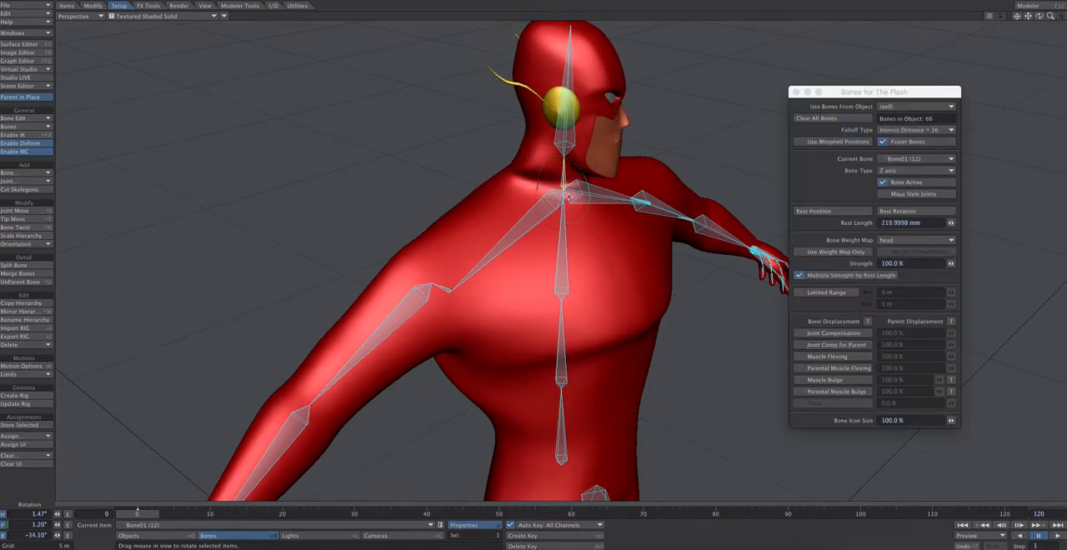
drag(557, 201, 531, 177)
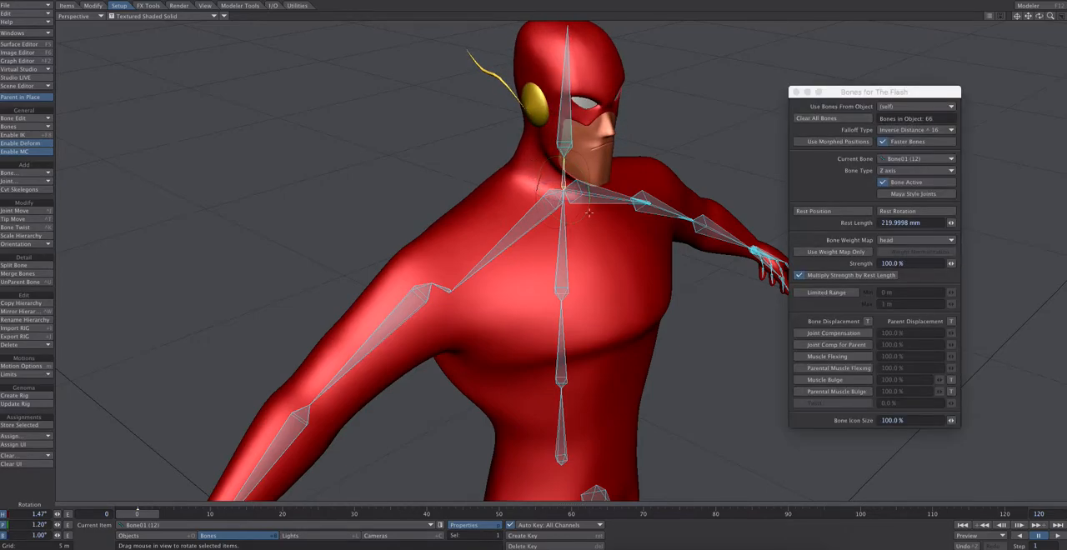
mouse_move(1039, 17)
mouse_down()
mouse_move(984, 13)
mouse_move(1019, 20)
mouse_up()
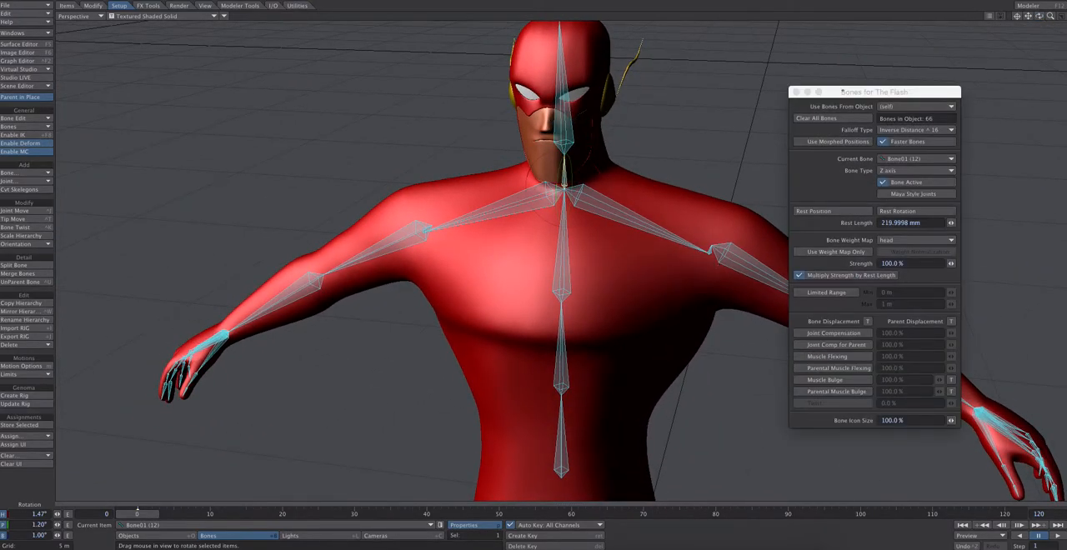
Close the bone properties and lower the left arm bone to about 86.7° heading and 63.1° pitch
drag(799, 93, 798, 31)
click(796, 30)
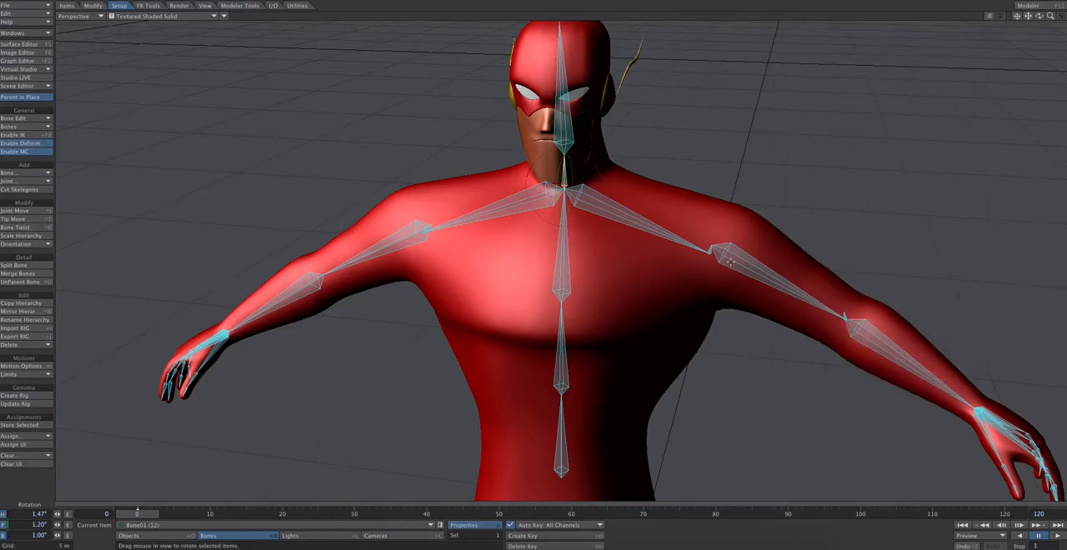
click(730, 256)
mouse_move(735, 221)
mouse_down()
mouse_move(738, 254)
mouse_move(725, 200)
mouse_move(739, 256)
mouse_move(725, 201)
mouse_move(741, 211)
mouse_up()
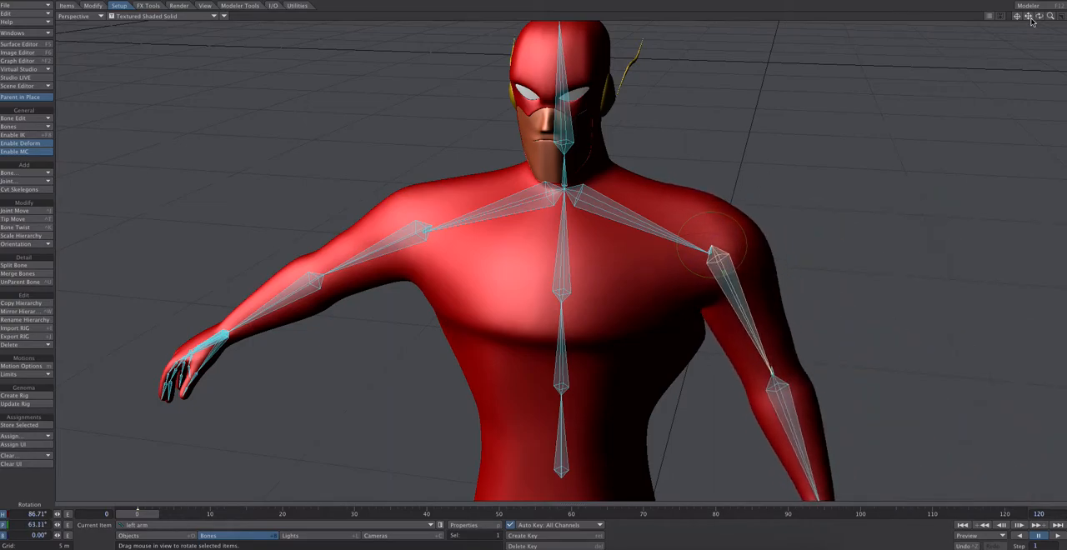
Bend the left elbow by rotating the forearm bone Bone07 (1) to about 88.8° heading, and inspect the whole character
mouse_move(1039, 16)
mouse_down()
mouse_move(1027, 3)
mouse_move(1029, 12)
mouse_up()
click(676, 198)
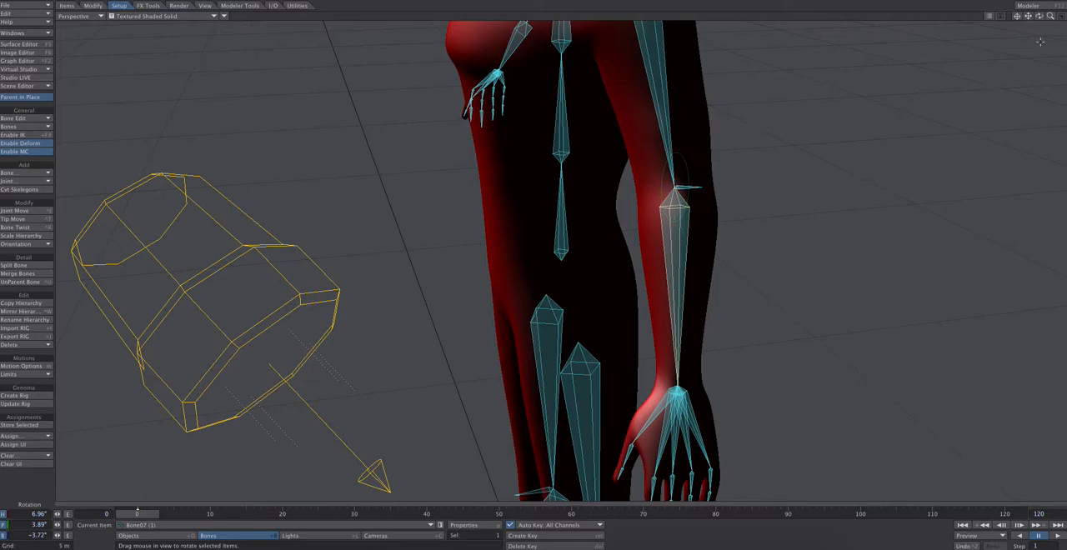
drag(1038, 15, 1042, 9)
drag(676, 198, 517, 199)
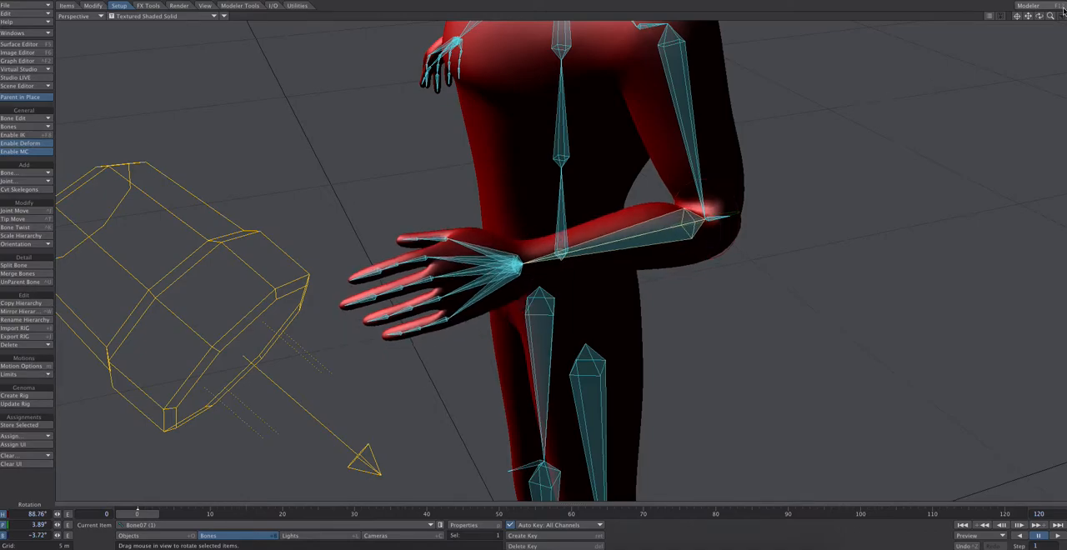
drag(1040, 17, 840, 110)
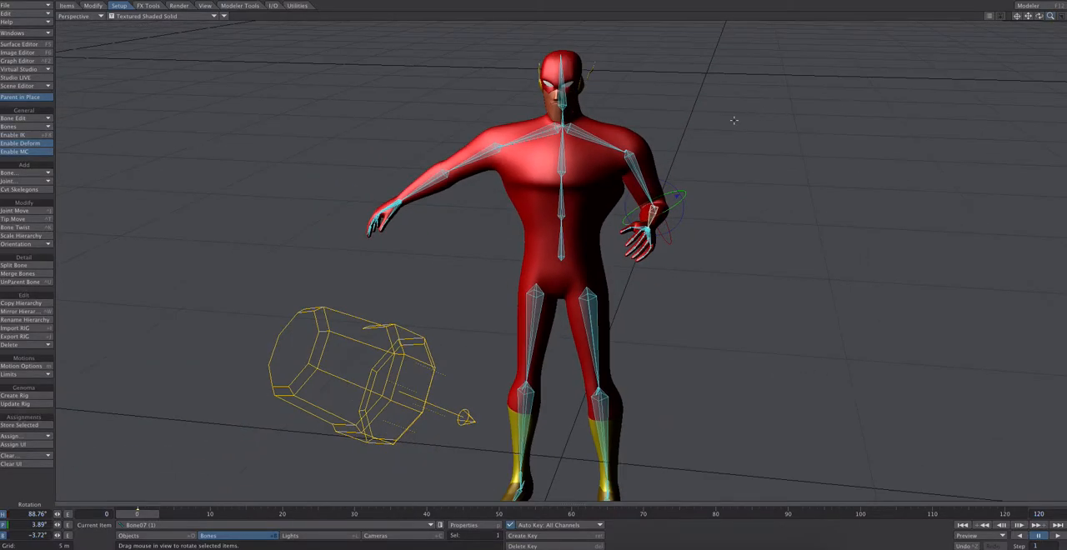